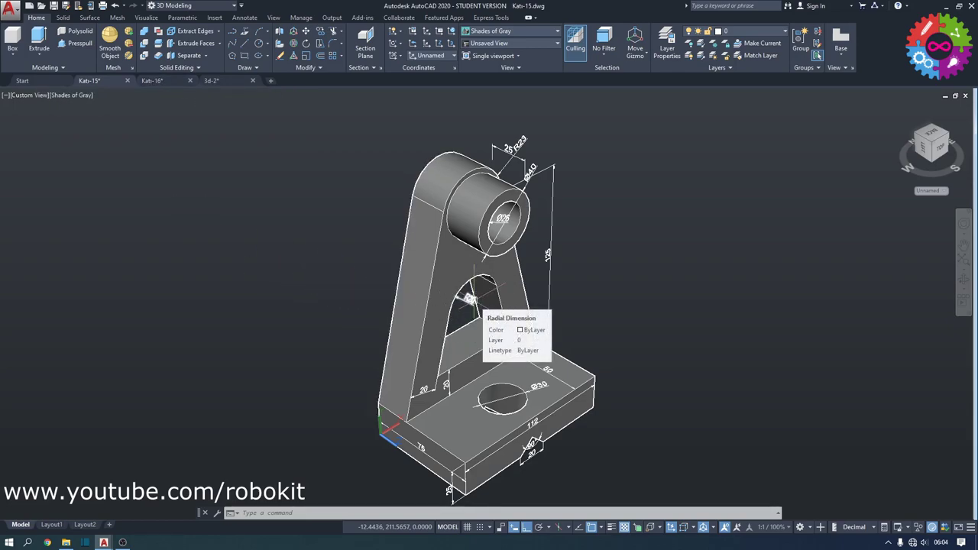
Switch from the Kati-16 drawing to 3d-2, with its bracket solid and 100×100 hollow box
left_click(163, 81)
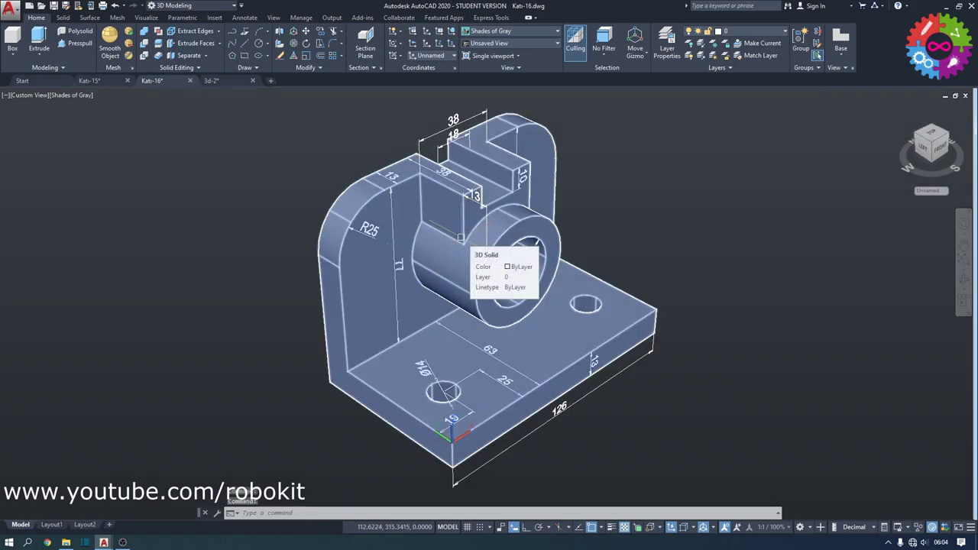
left_click(225, 86)
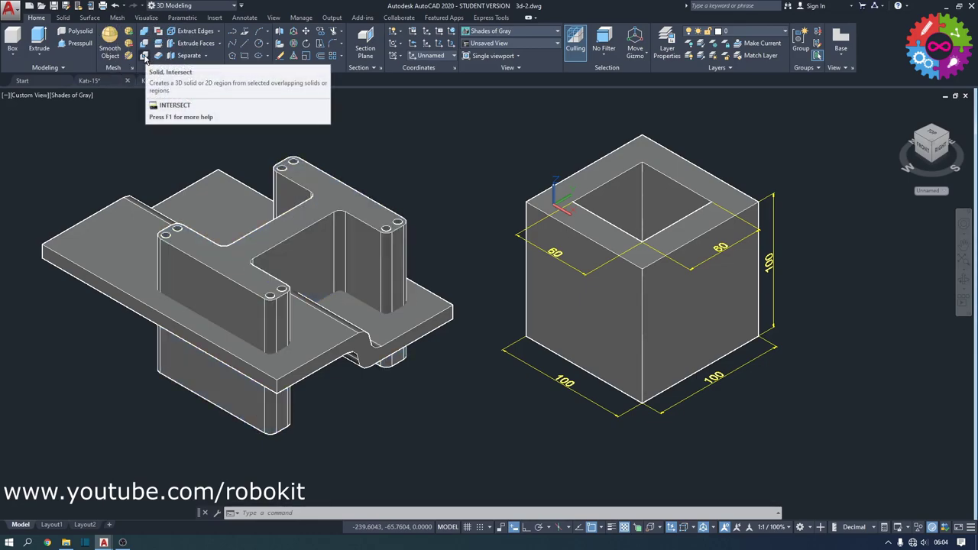
left_click(144, 58)
left_click(279, 273)
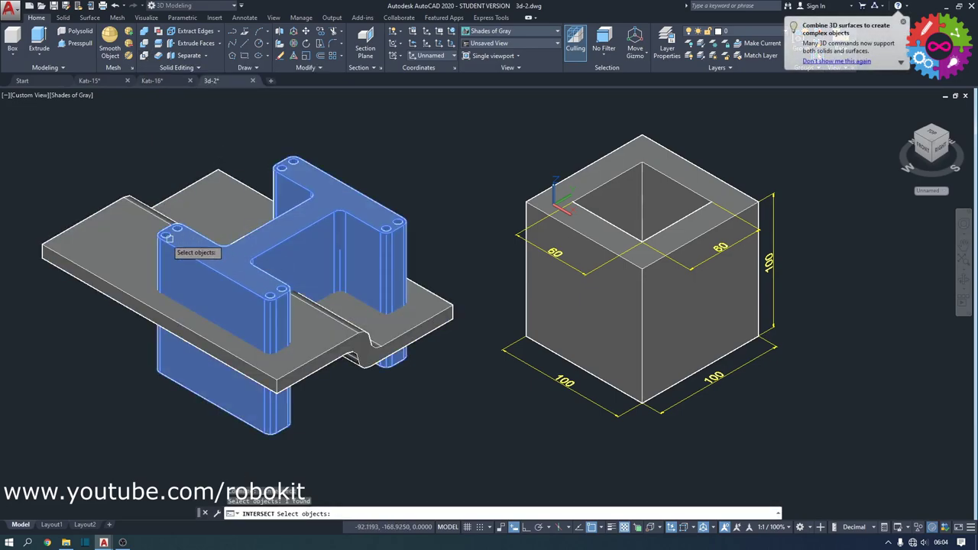
left_click(117, 231)
key("Return")
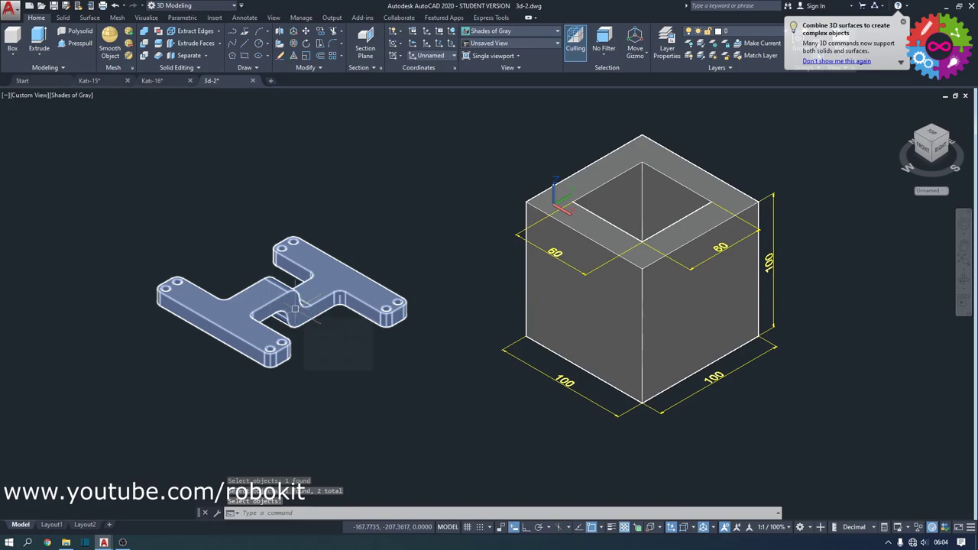
key("Escape")
key("ctrl+z")
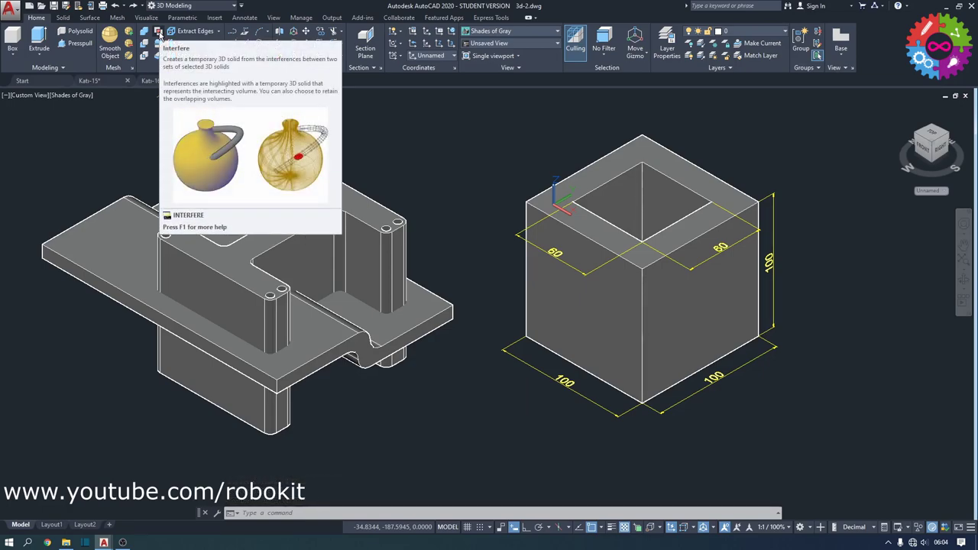
left_click(159, 35)
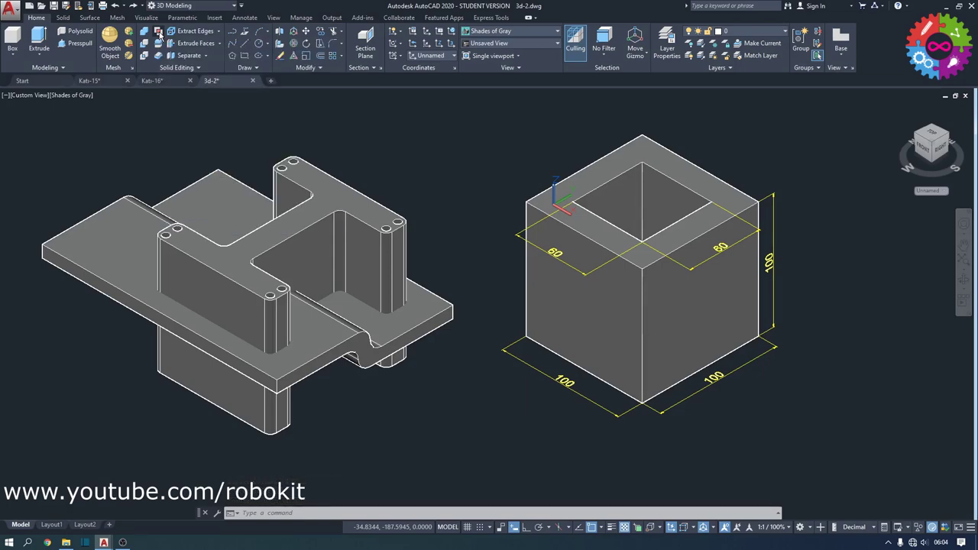
left_click(243, 238)
key("Return")
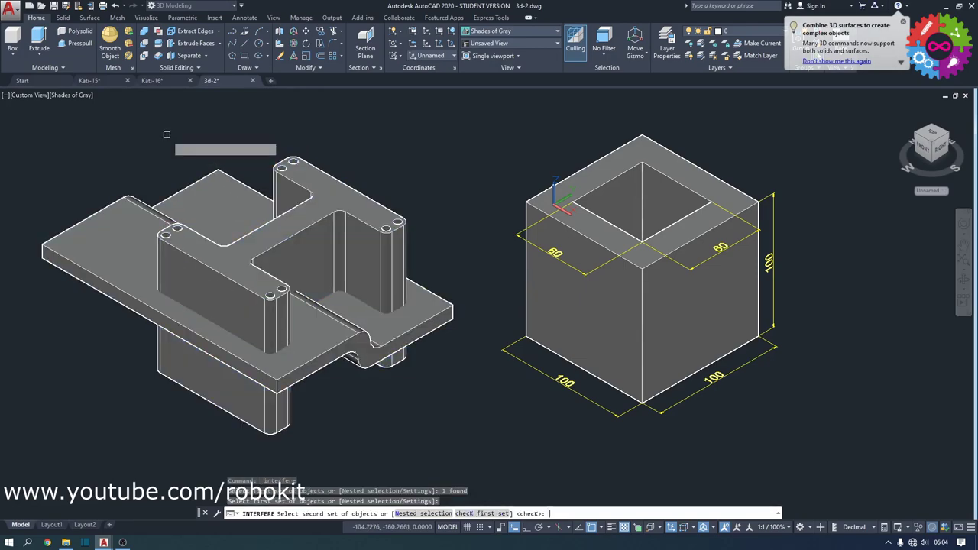
left_click(144, 207)
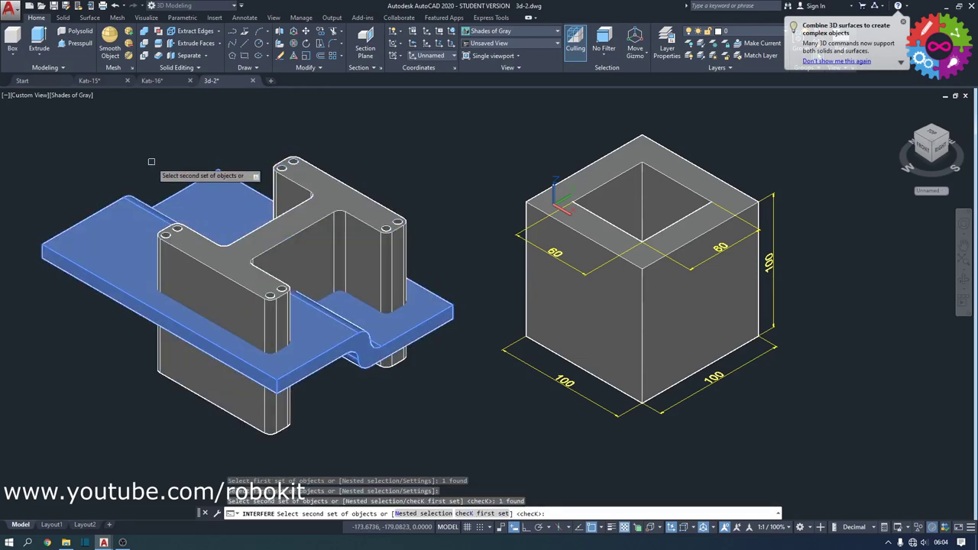
key("Return")
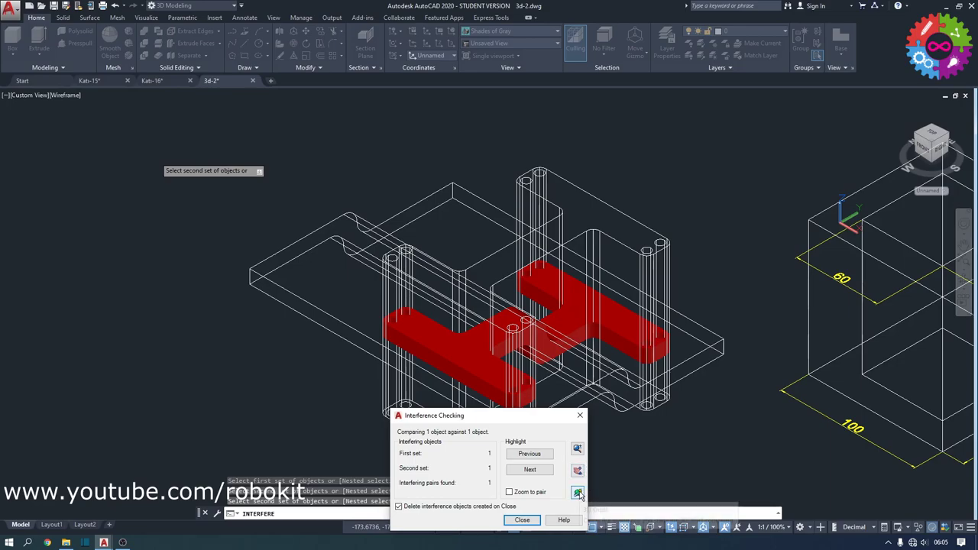
left_click(578, 494)
mouse_move(569, 382)
left_mouse_down()
mouse_move(555, 338)
mouse_move(576, 278)
mouse_move(573, 426)
left_mouse_up()
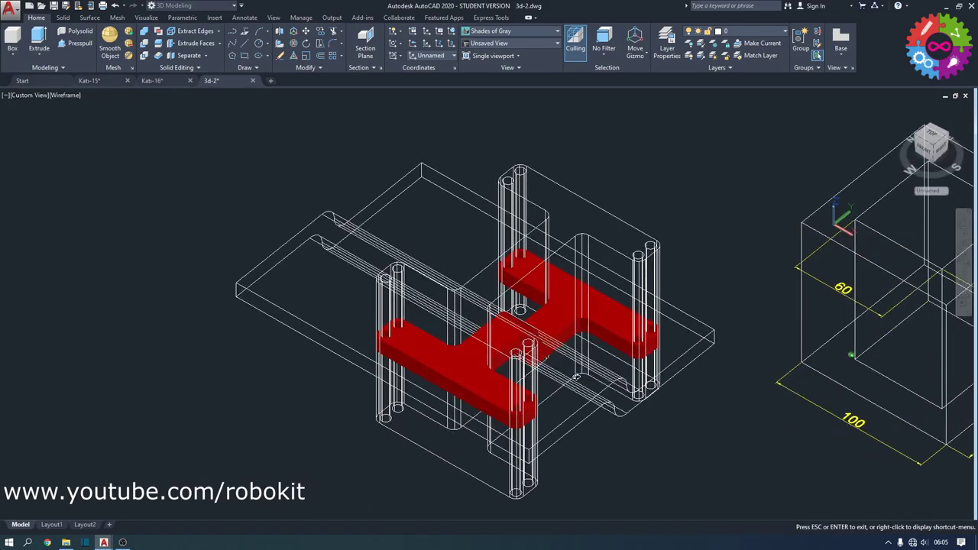
key("Escape")
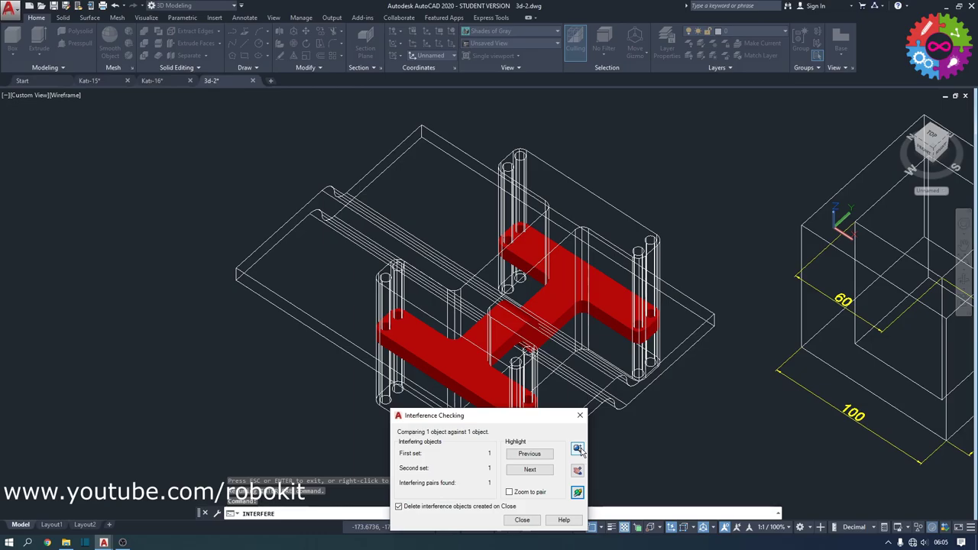
left_click(578, 448)
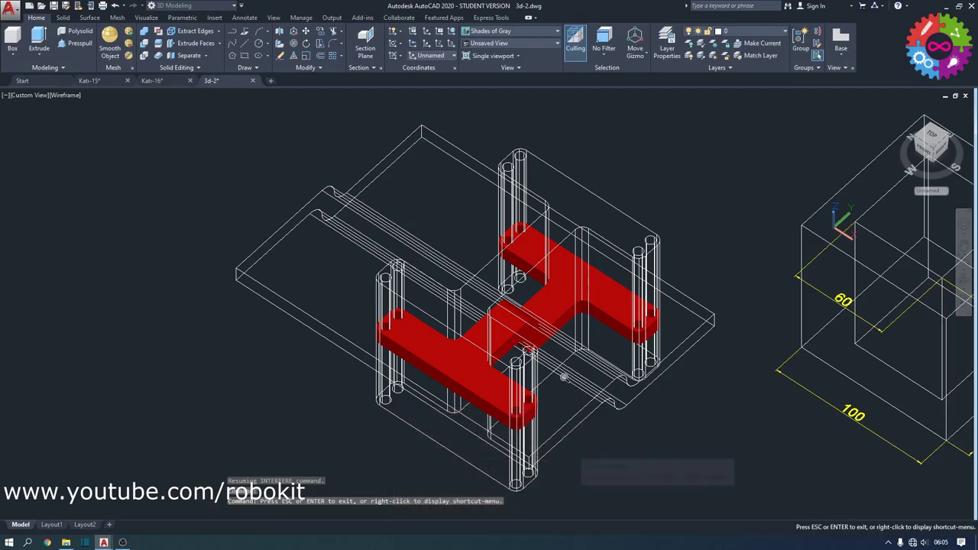
left_click_drag(567, 381, 569, 340)
scroll(569, 340, "up", 3)
scroll(578, 262, "down", 2)
scroll(580, 396, "down", 3)
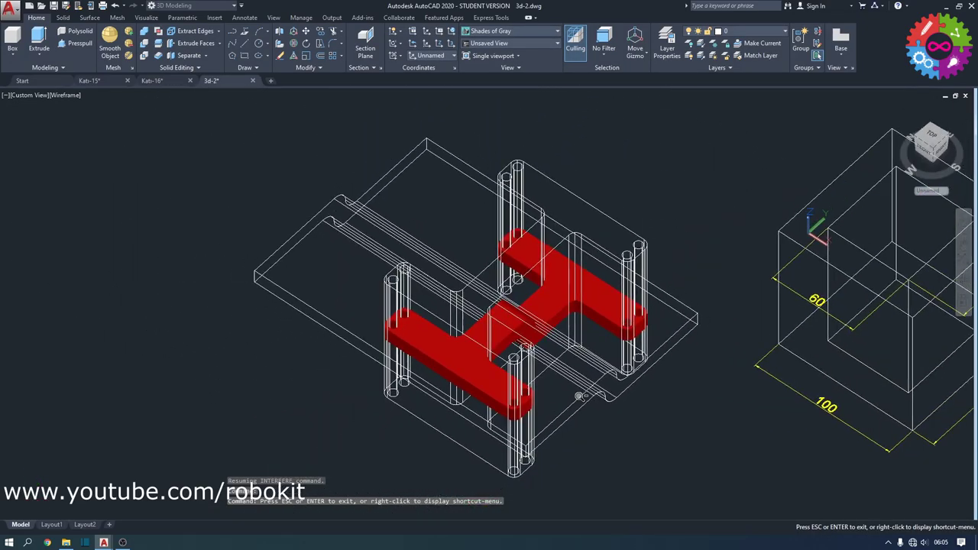
key("Escape")
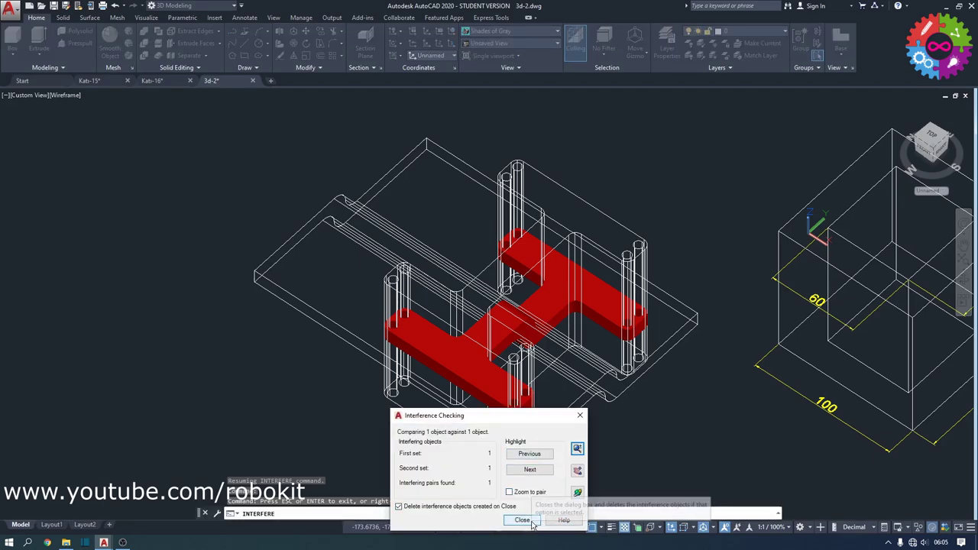
left_click(403, 509)
left_click(404, 509)
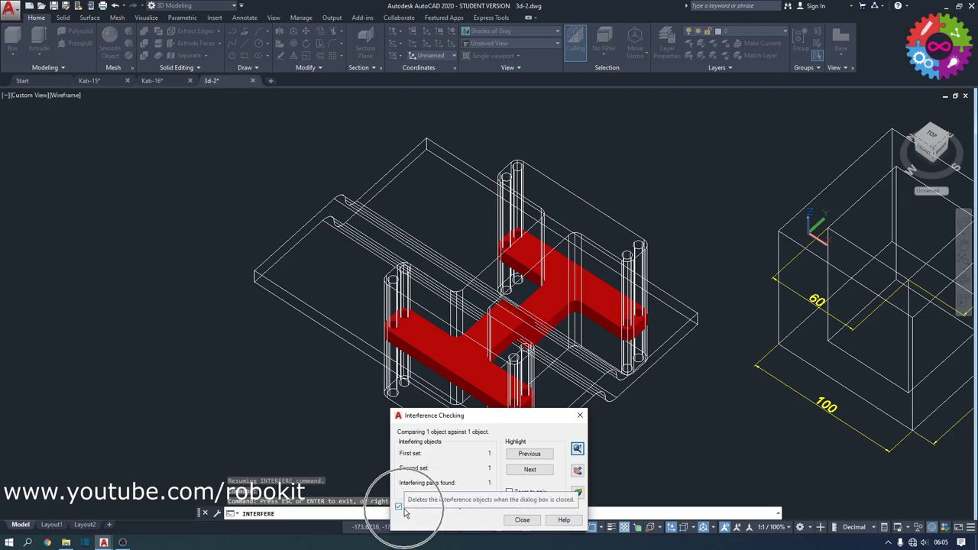
left_click(524, 521)
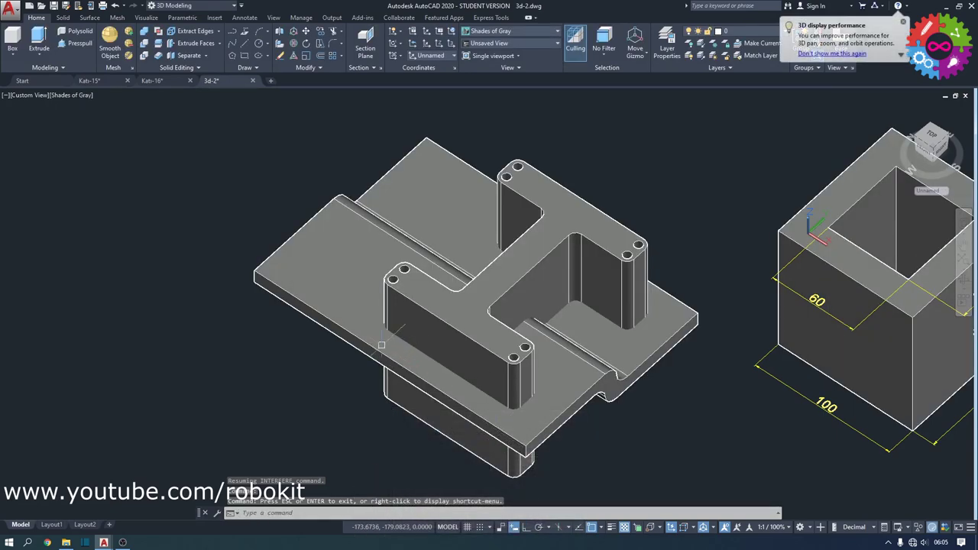
Select the base plate and switch the view to parallel projection
left_click(351, 298)
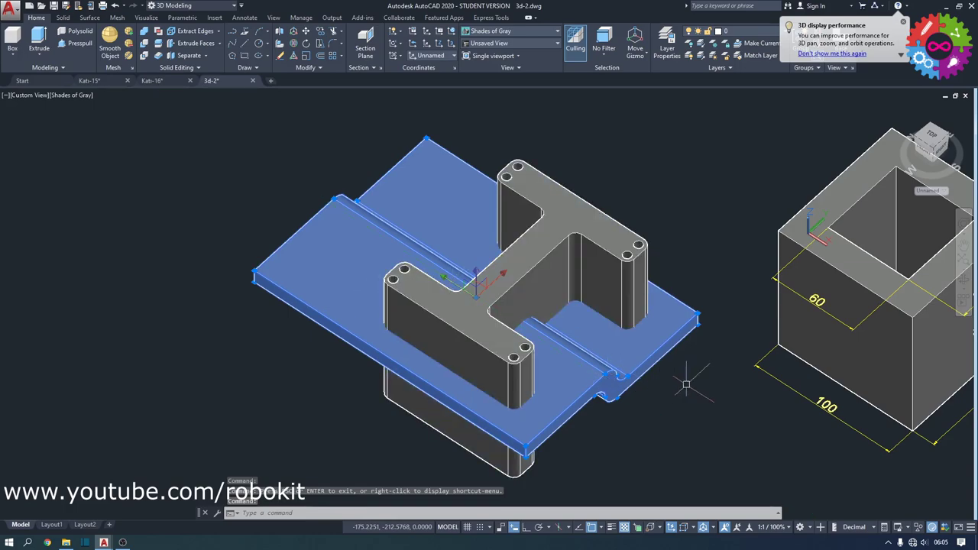
scroll(374, 303, "down", 5)
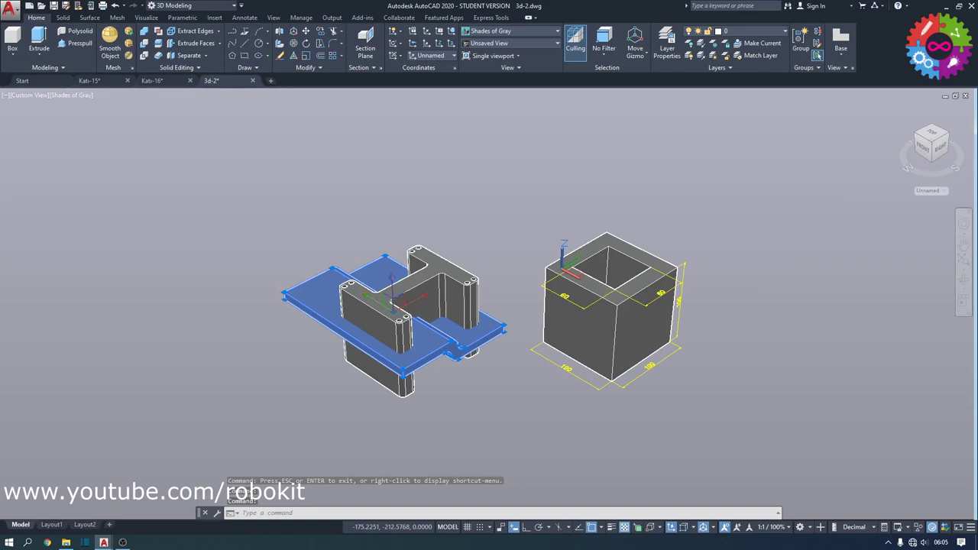
left_click(965, 180)
left_click(932, 198)
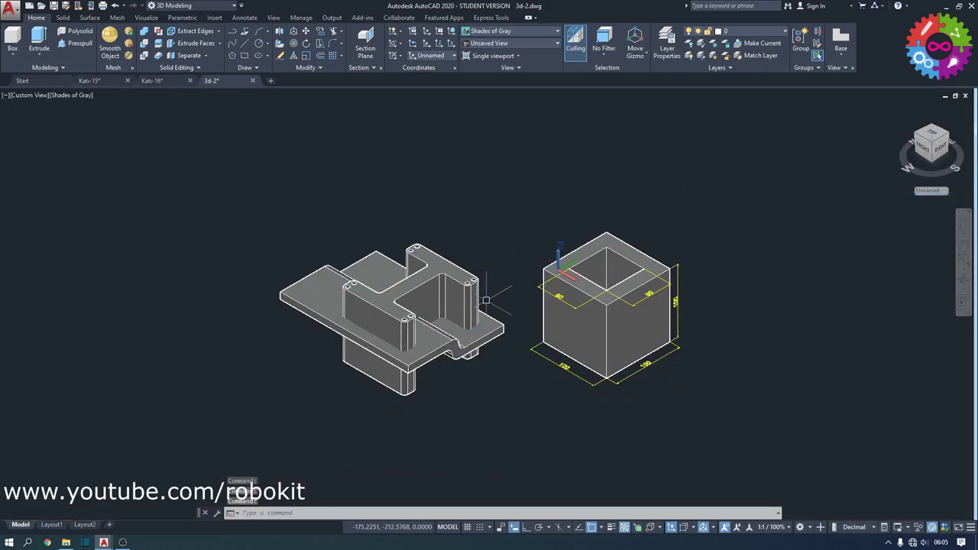
Trial-move the base plate up-left away from the upright, then undo the move
left_click(313, 294)
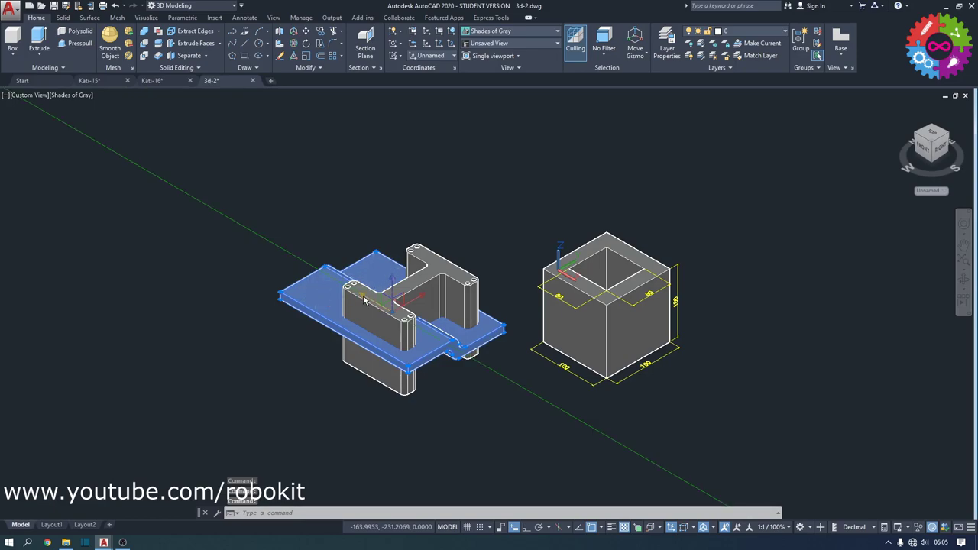
left_click_drag(367, 299, 288, 275)
left_click(288, 275)
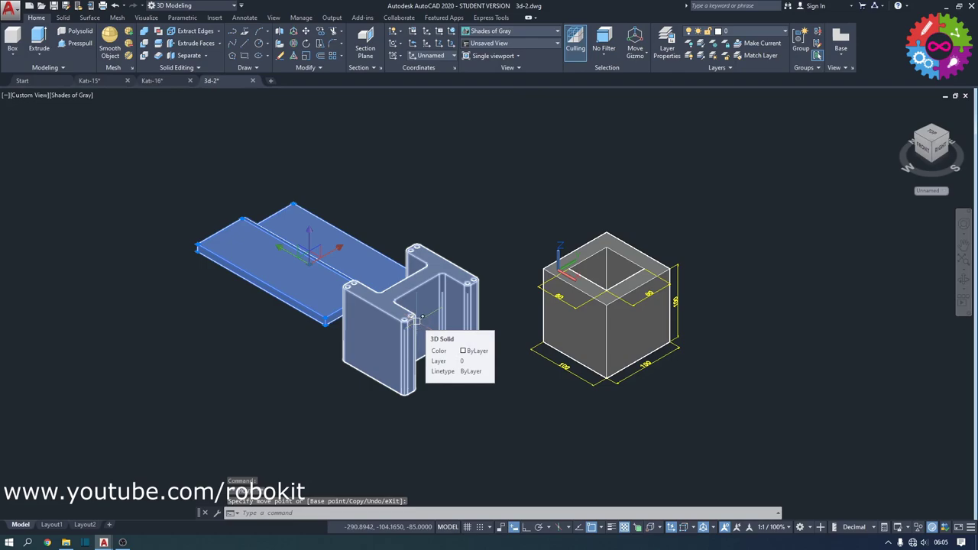
key("ctrl+z")
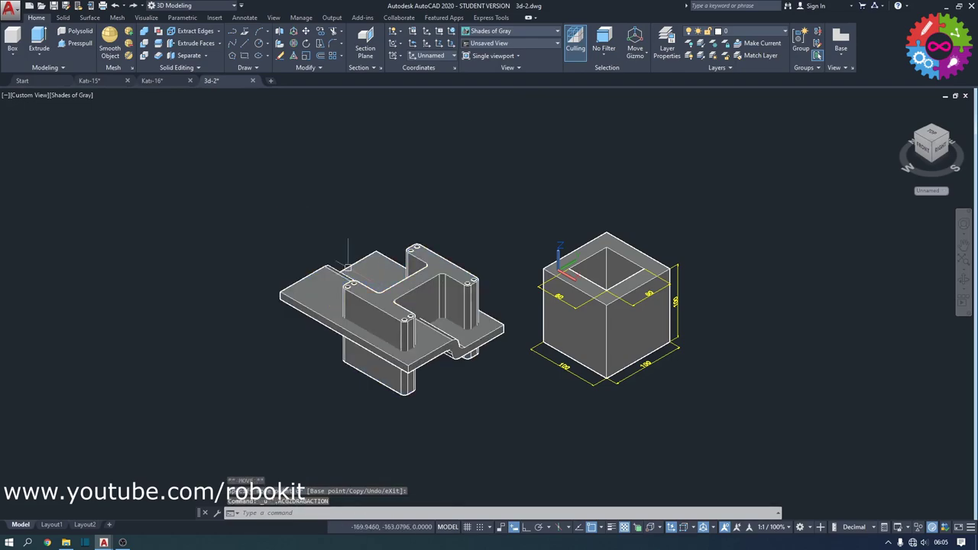
Rerun Interfere with the upright and the plate, keeping the overlap solid after closing
left_click(158, 30)
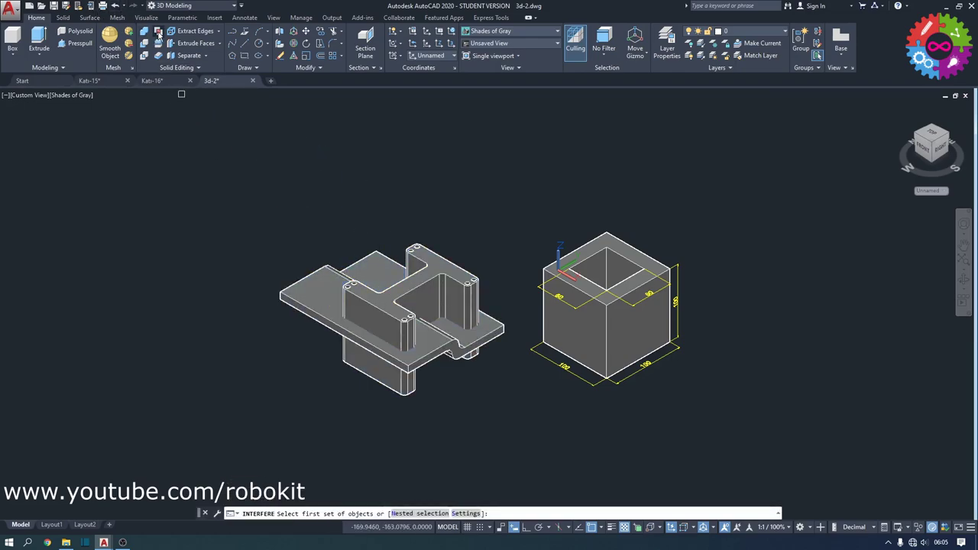
left_click(359, 268)
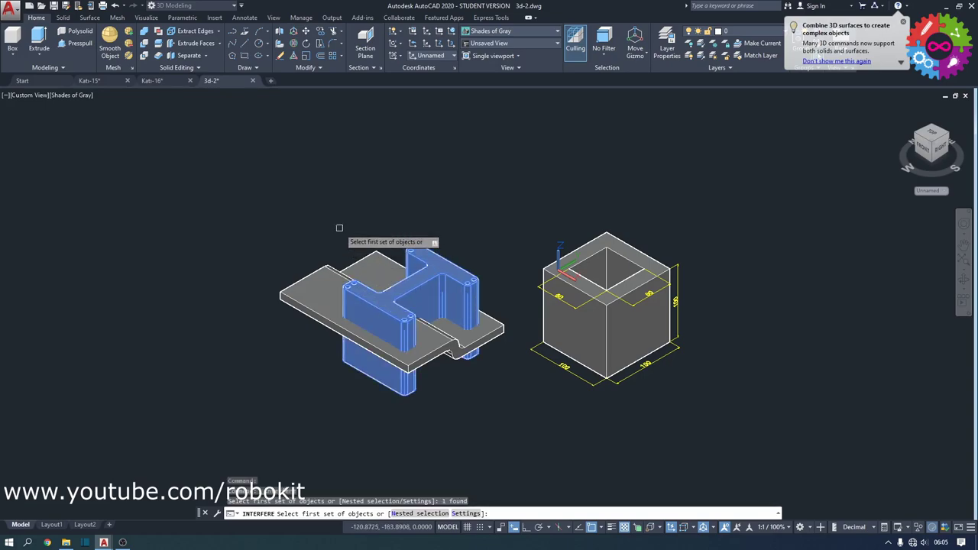
key("Return")
left_click(309, 294)
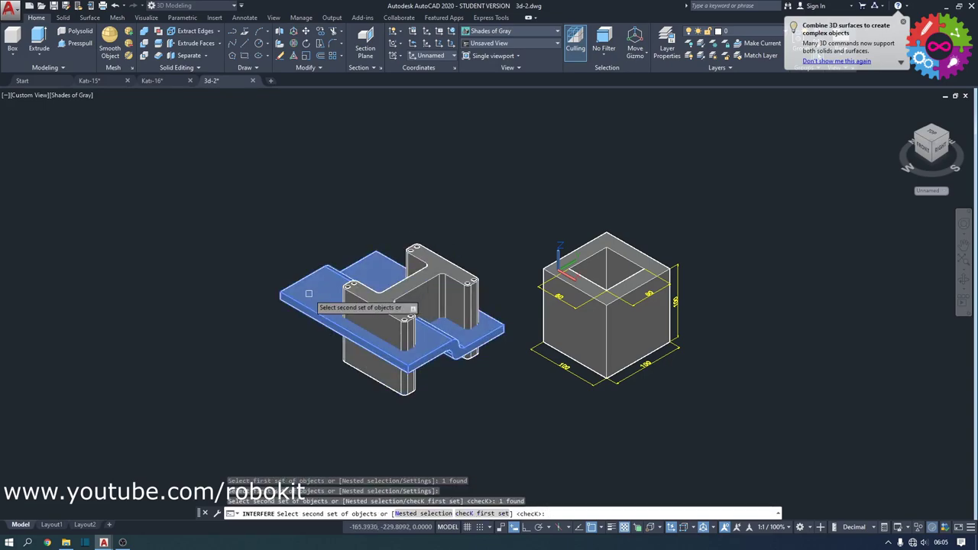
key("Return")
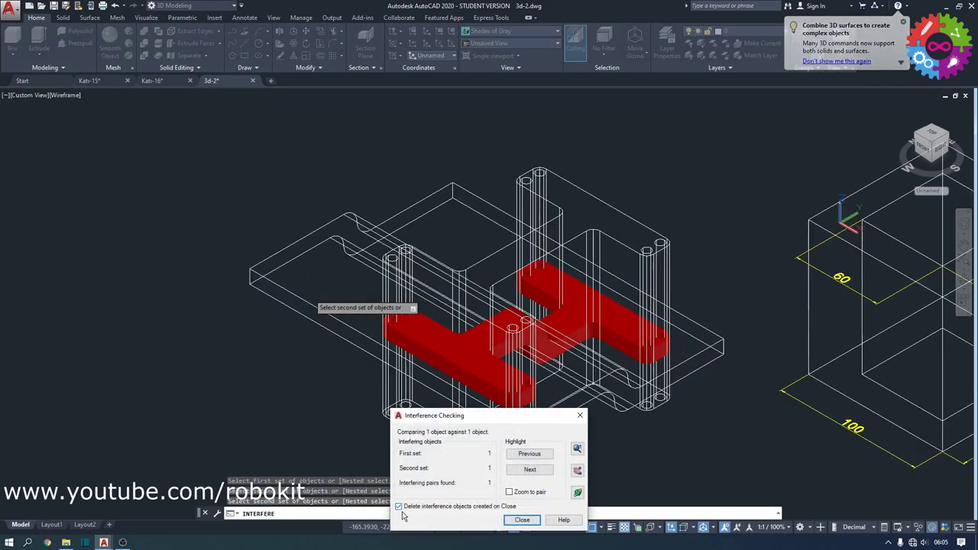
left_click(398, 507)
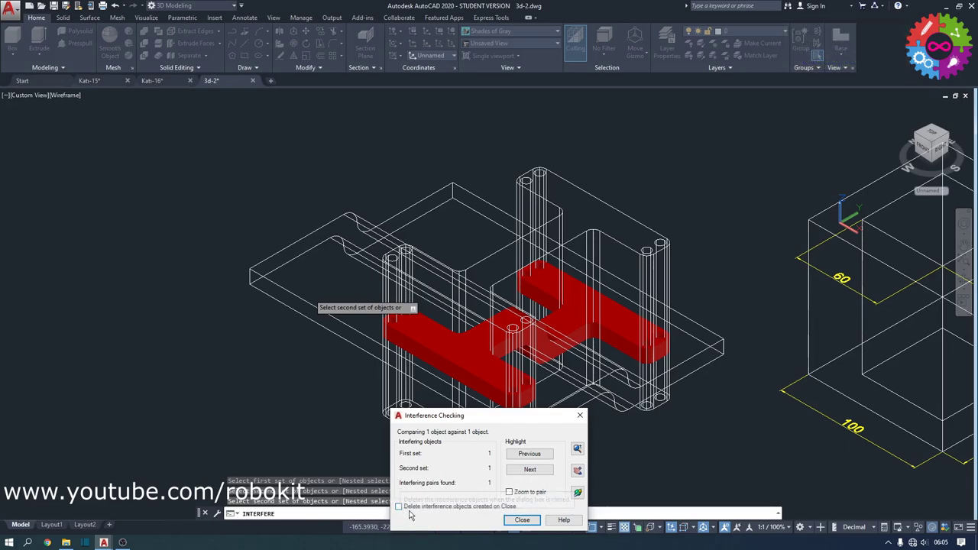
left_click(521, 520)
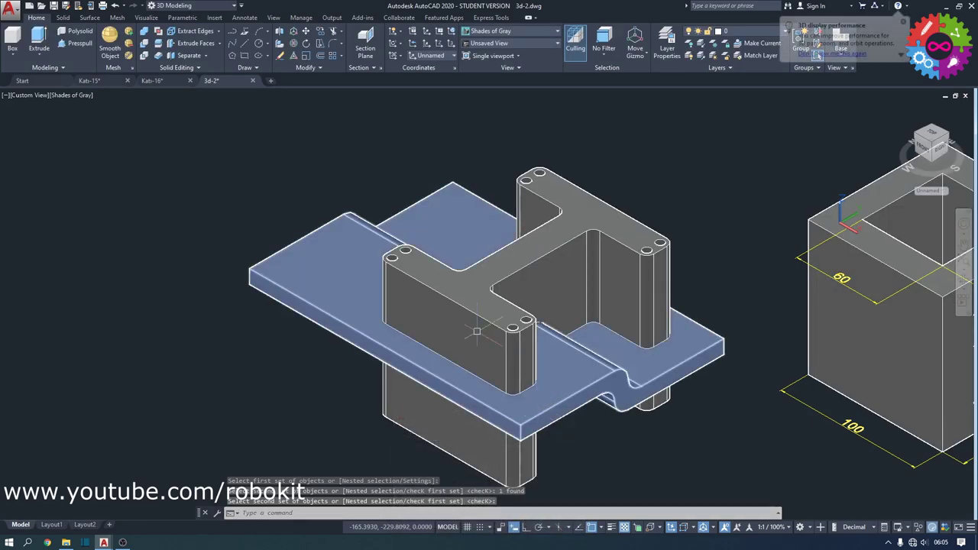
Move the plate aside, then place the H-shaped overlap solid beside it
left_click(330, 281)
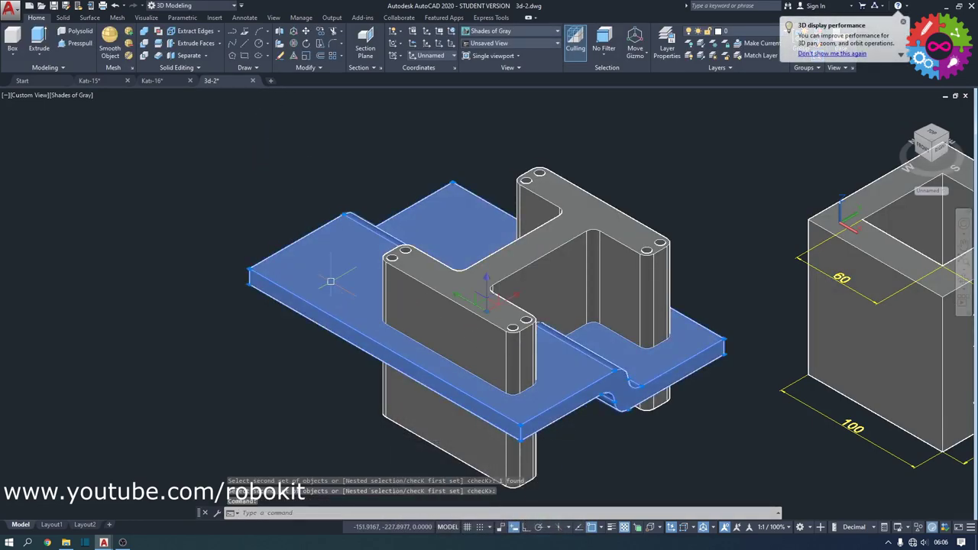
left_click(495, 300)
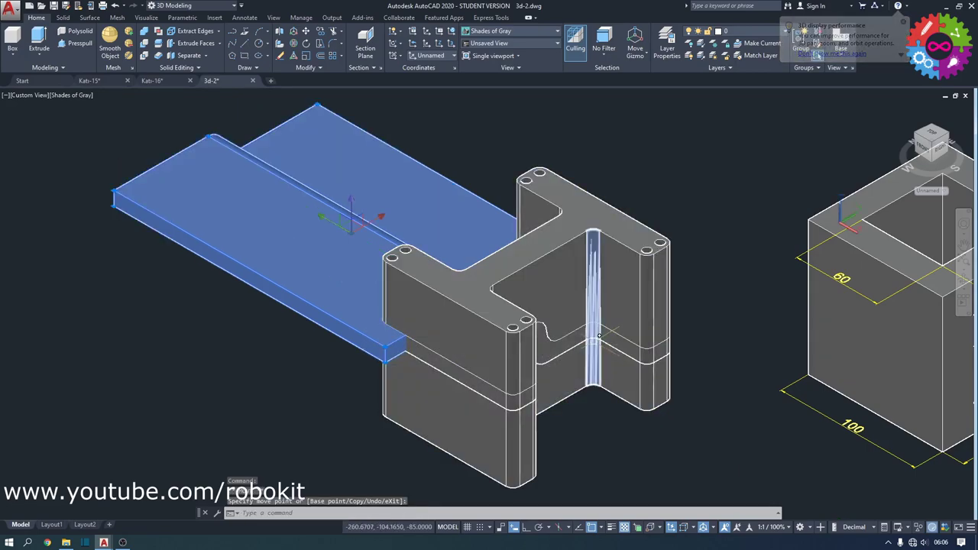
left_click(565, 264)
left_click(564, 266)
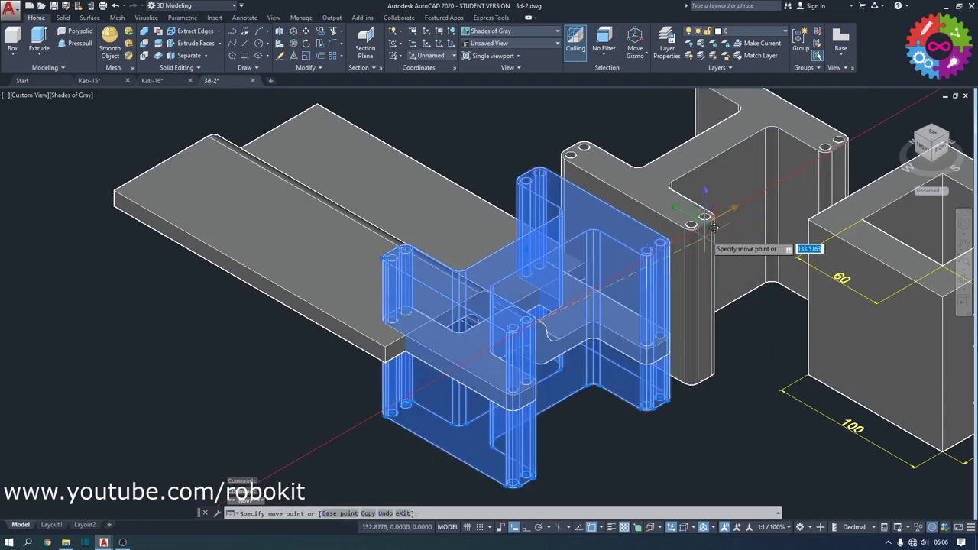
left_click(707, 235)
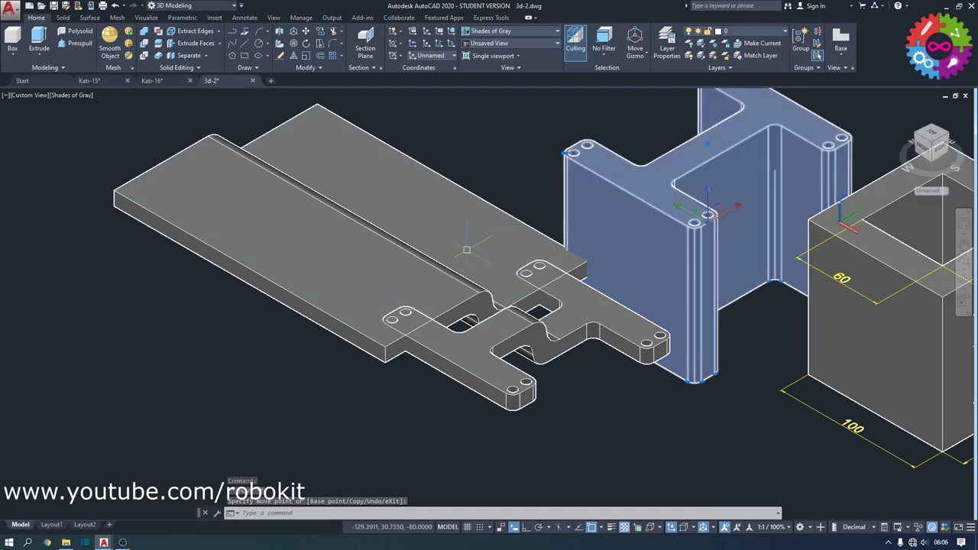
Shift the long plate and the H-shaped solid together up-left along one axis
left_click(324, 267)
left_click(455, 194)
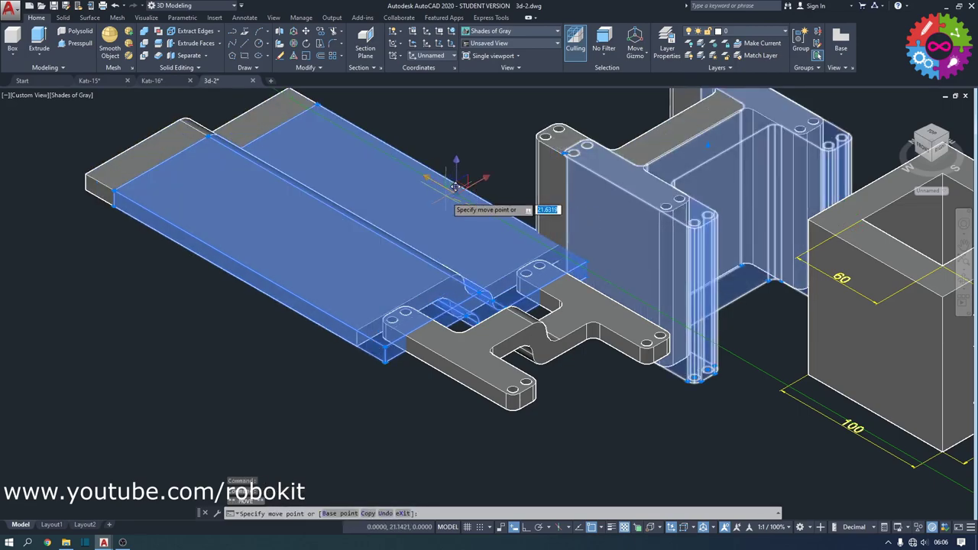
key("Escape")
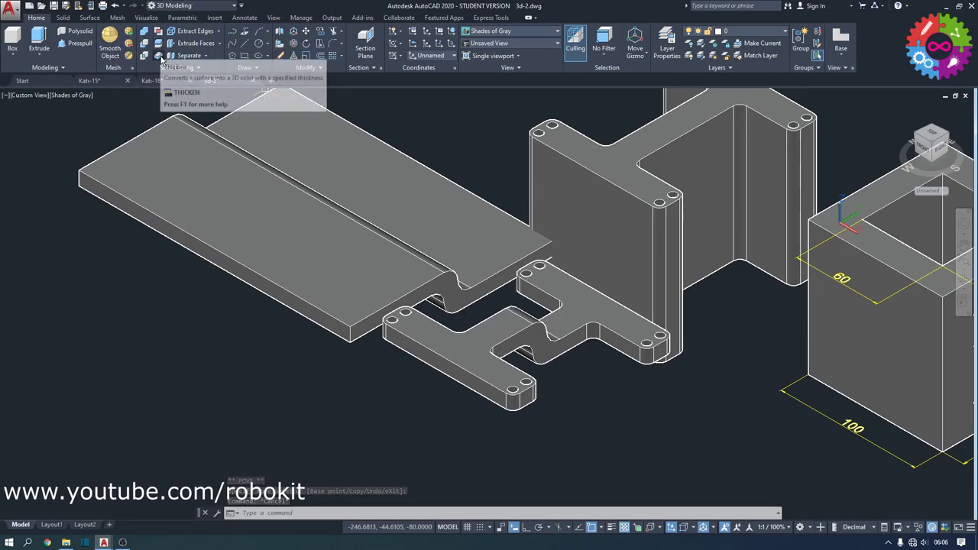
mouse_move(157, 56)
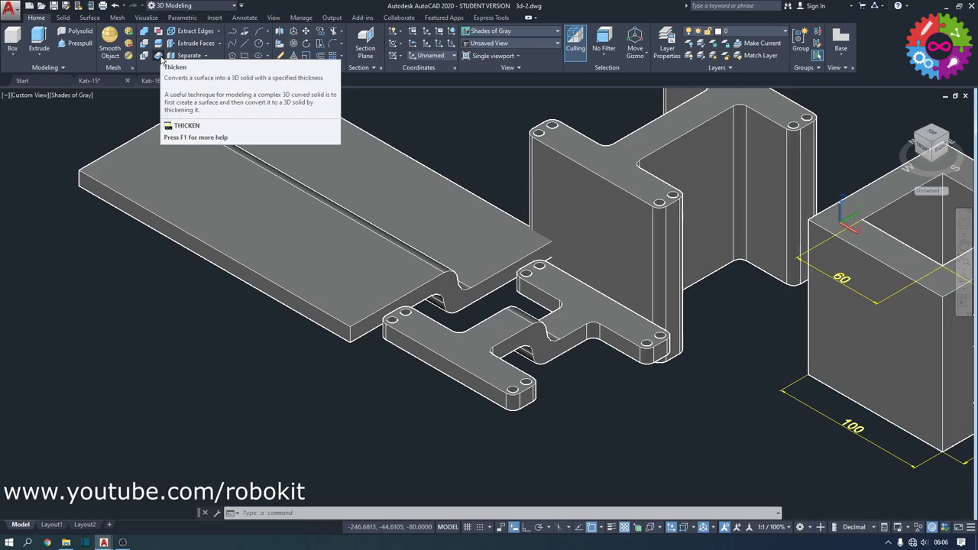
Create a rectangular planar surface at the upper left from two corner points
left_click(162, 60)
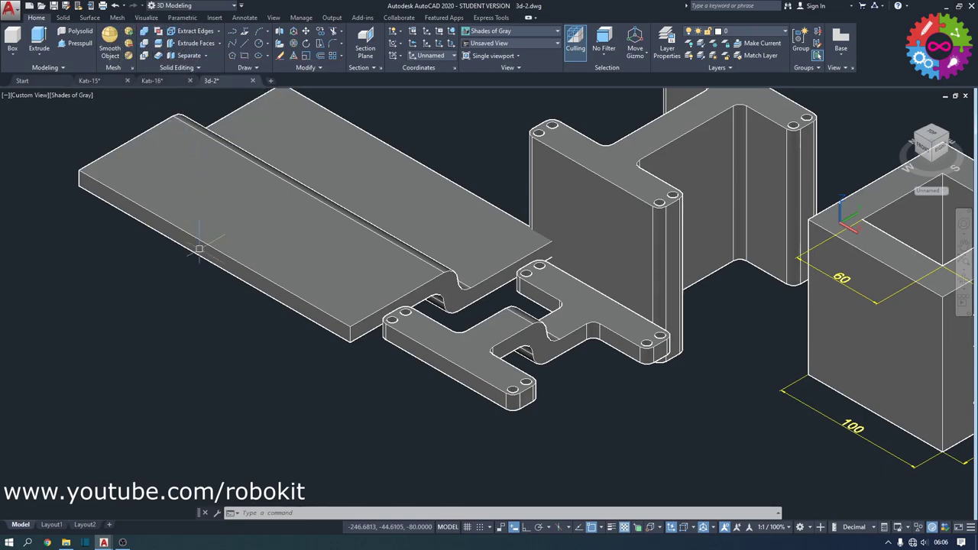
key("Escape")
scroll(250, 385, "down", 2)
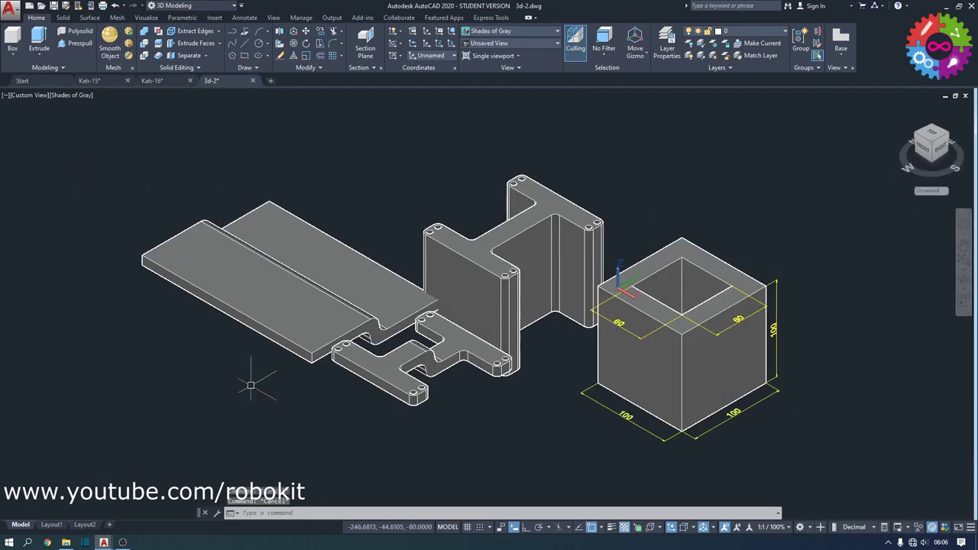
left_click(89, 17)
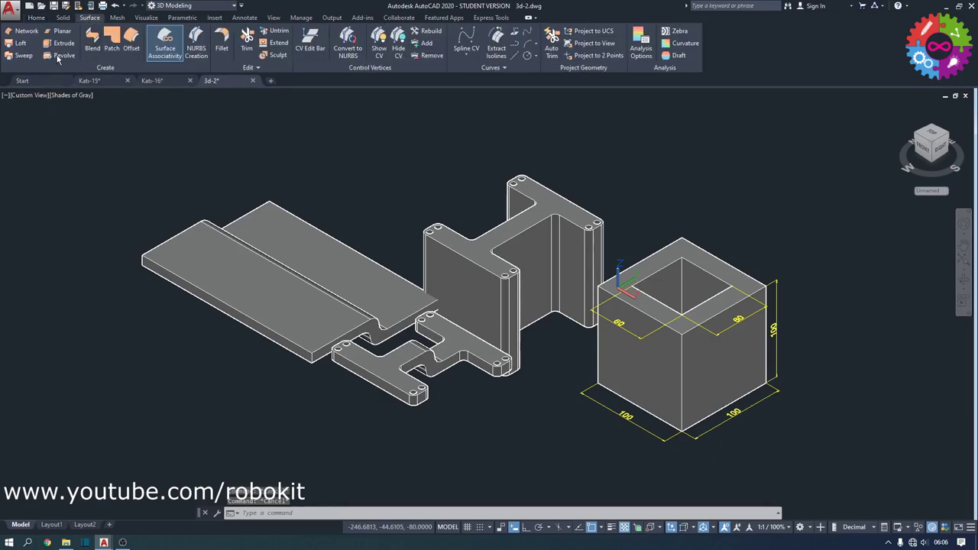
left_click(60, 32)
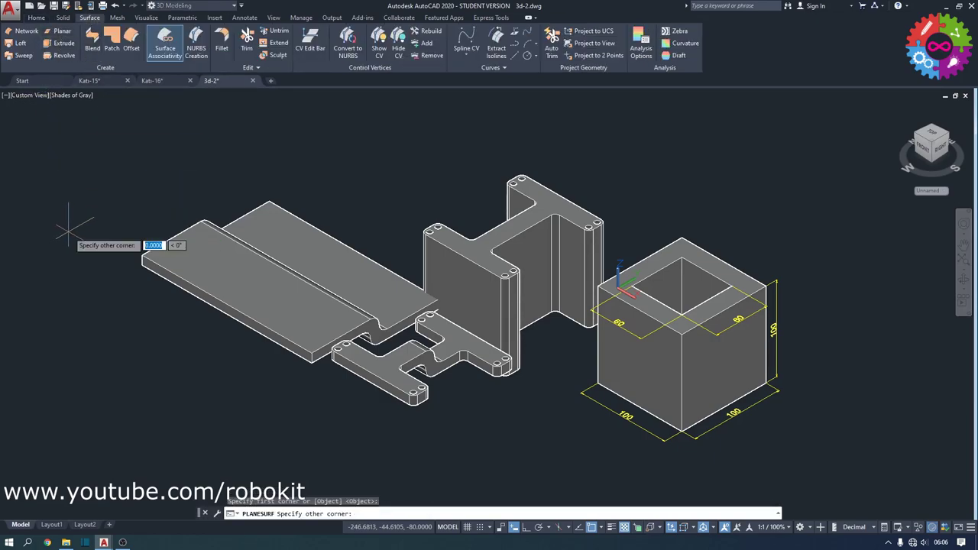
left_click(69, 232)
left_click(125, 135)
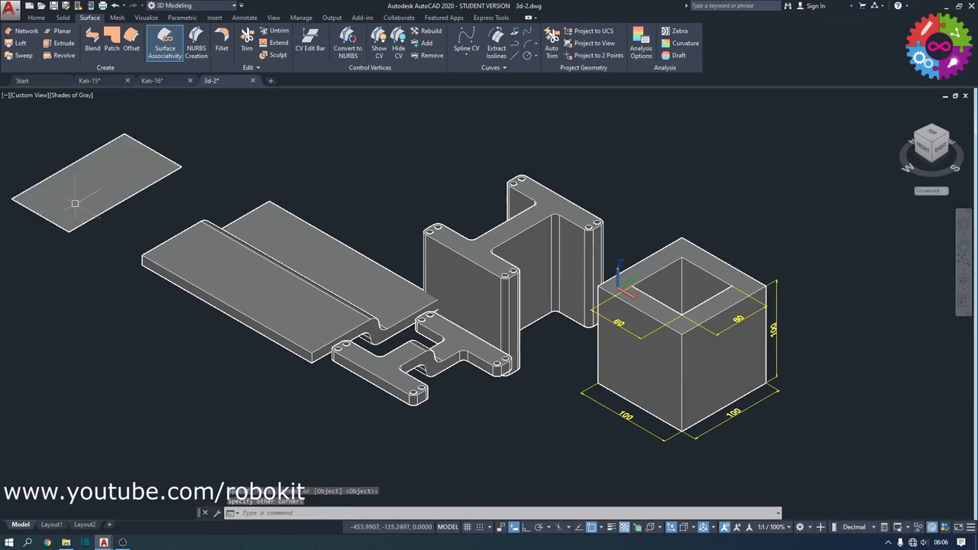
Thicken the planar surface by 20 into a solid block
left_click(38, 17)
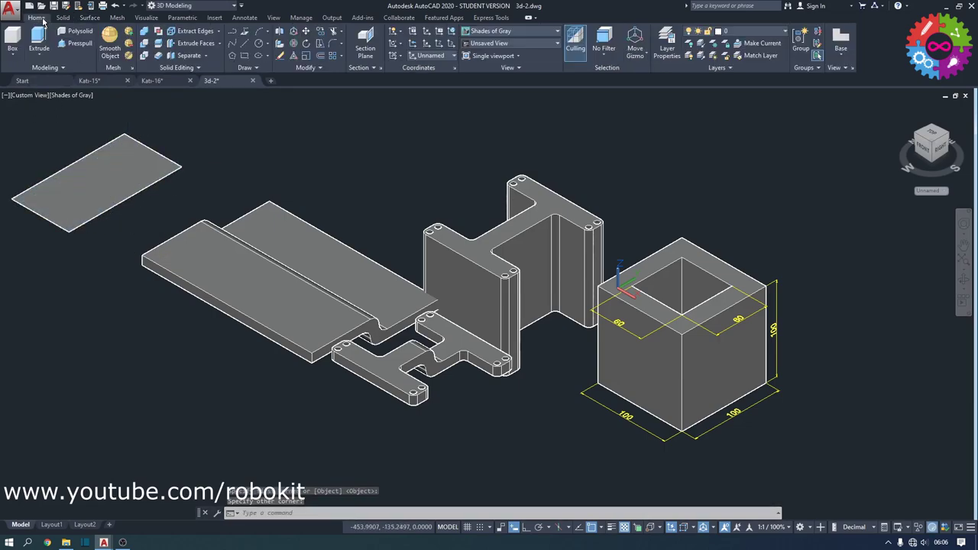
left_click(159, 55)
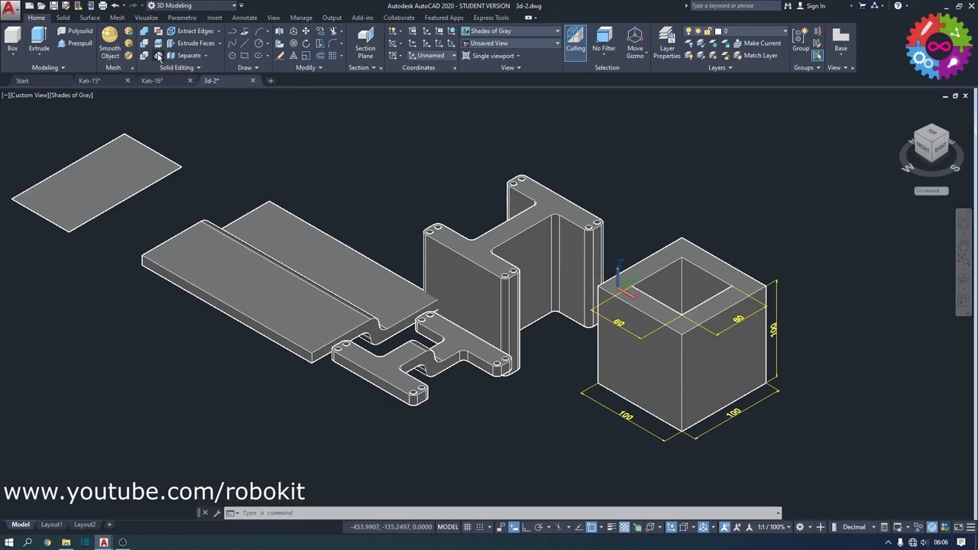
left_click(159, 170)
key("Return")
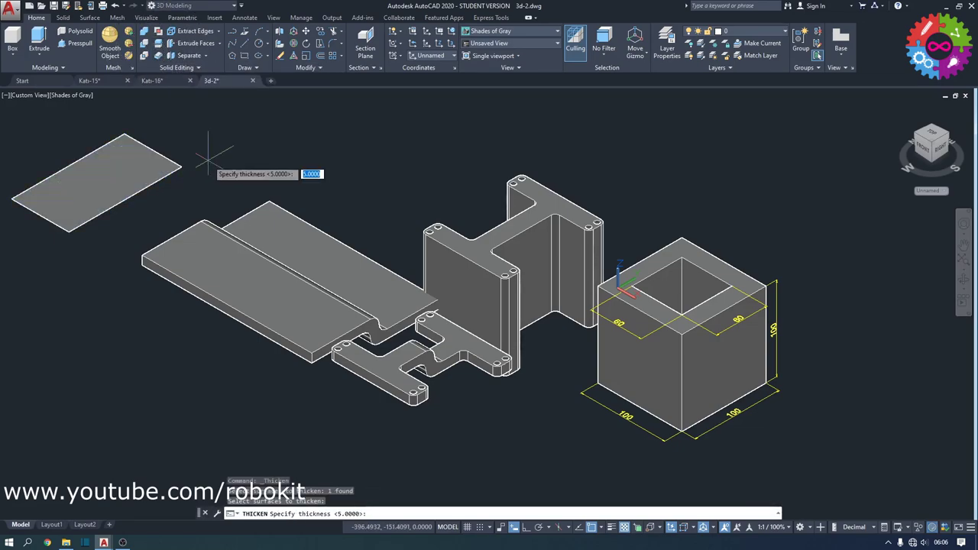
left_click(370, 513)
type("20")
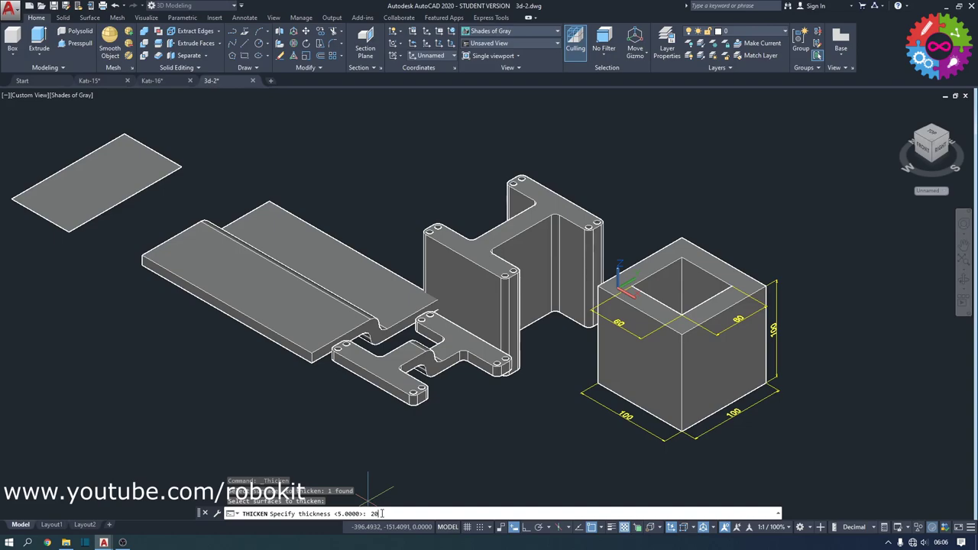
key("Return")
key("Escape")
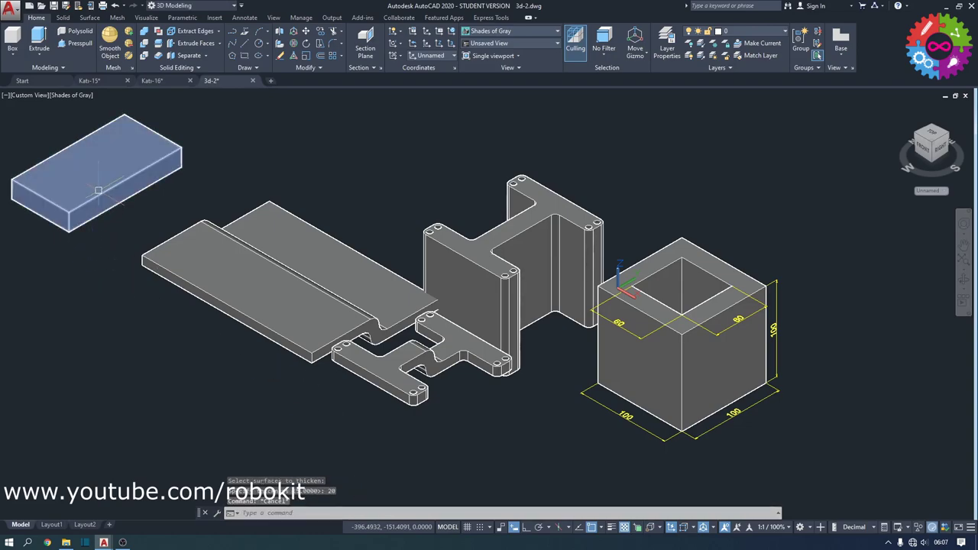
key("Escape")
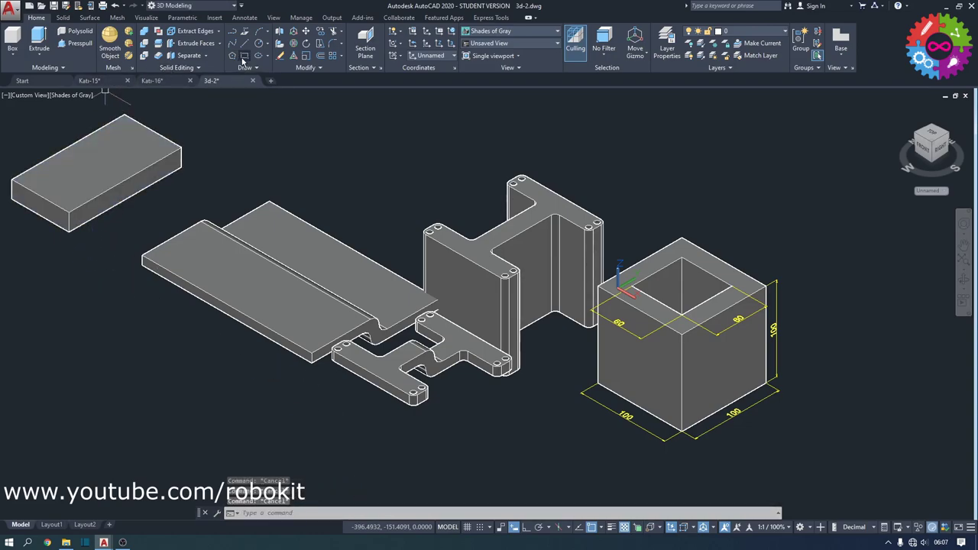
Draw a rectangle above the parts
left_click(244, 57)
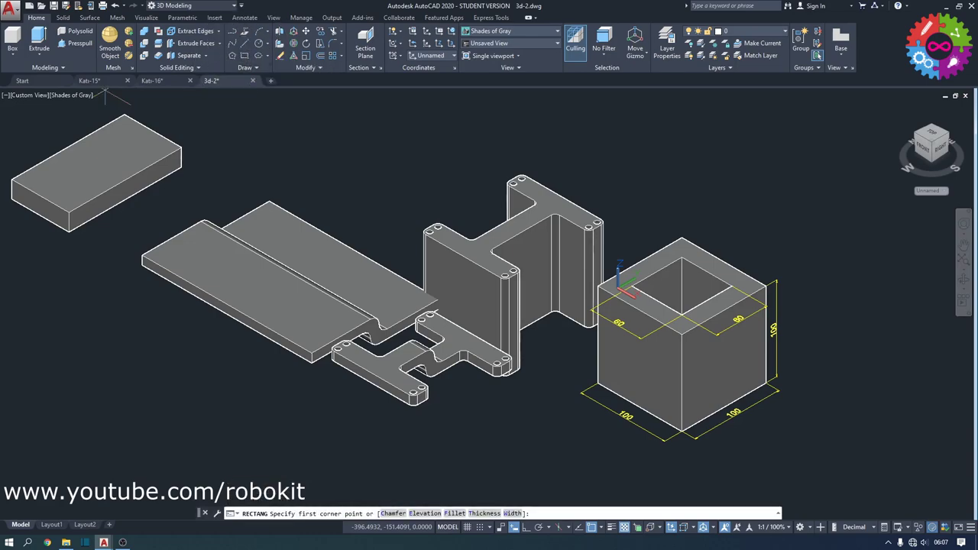
left_click(259, 139)
scroll(302, 145, "down", 1)
scroll(301, 149, "down", 1)
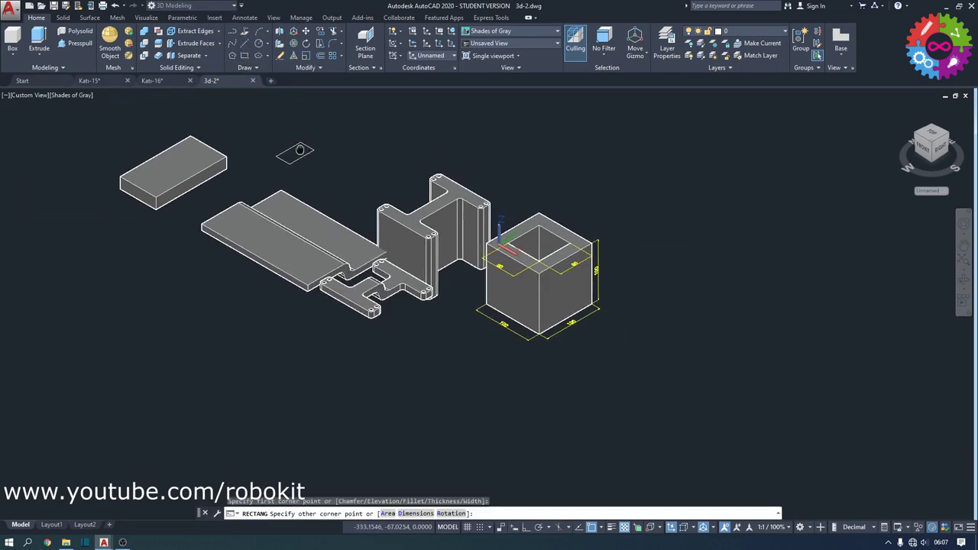
middle_click_drag(431, 221, 470, 178)
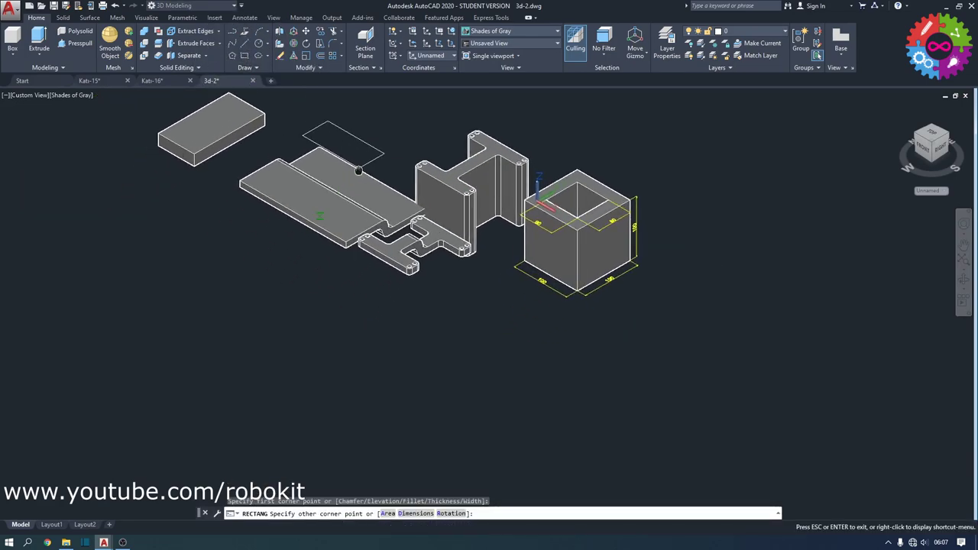
left_click(439, 113)
middle_click_drag(438, 148, 411, 264)
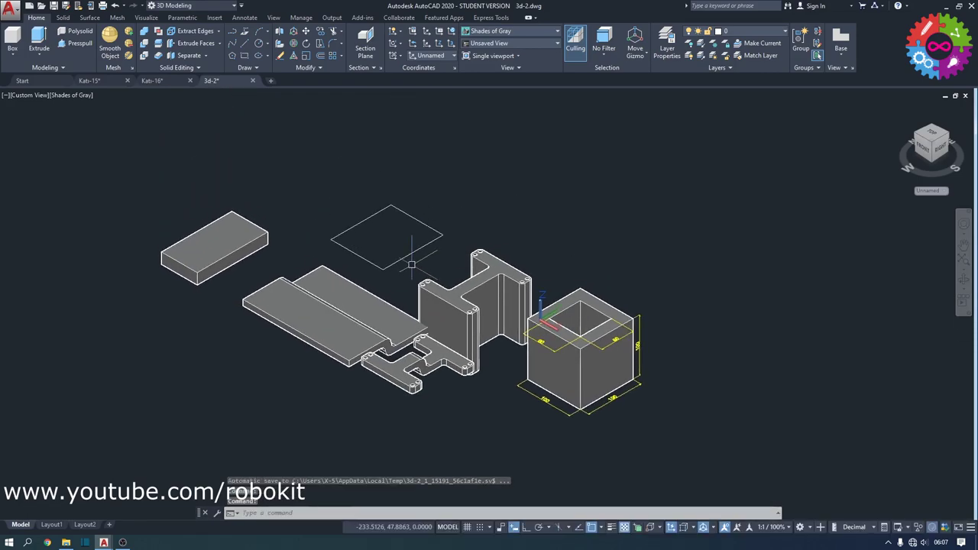
scroll(411, 264, "up", 3)
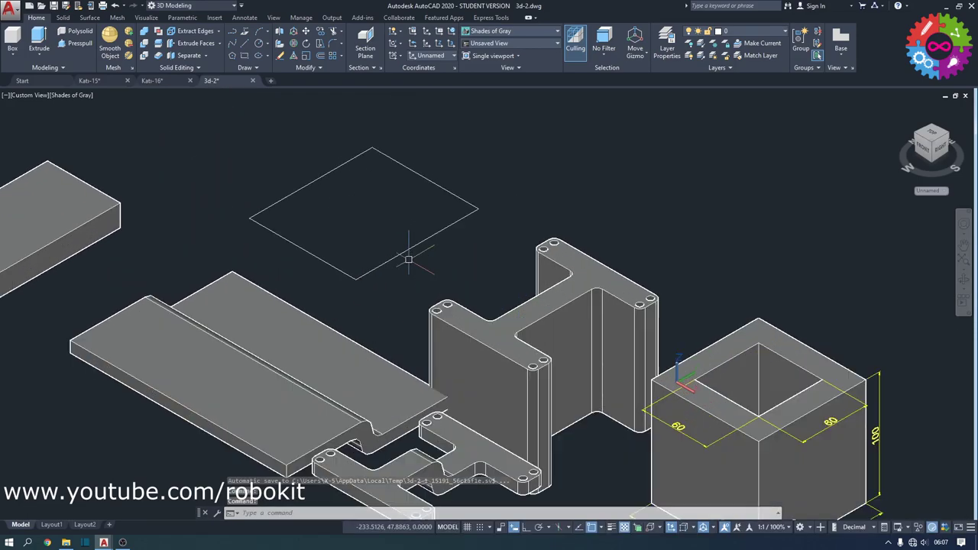
Extrude the rectangle as a surface into an open four-walled box
left_click(88, 18)
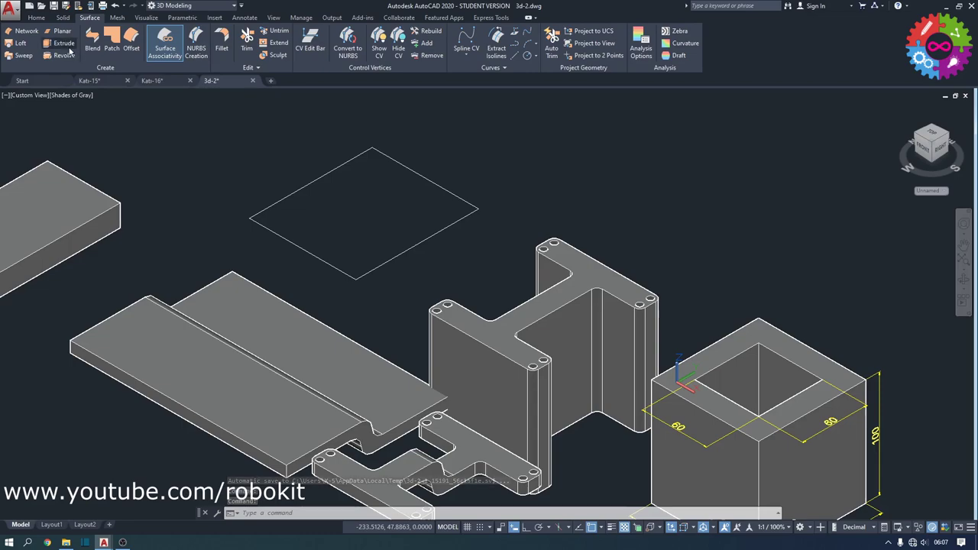
left_click(66, 43)
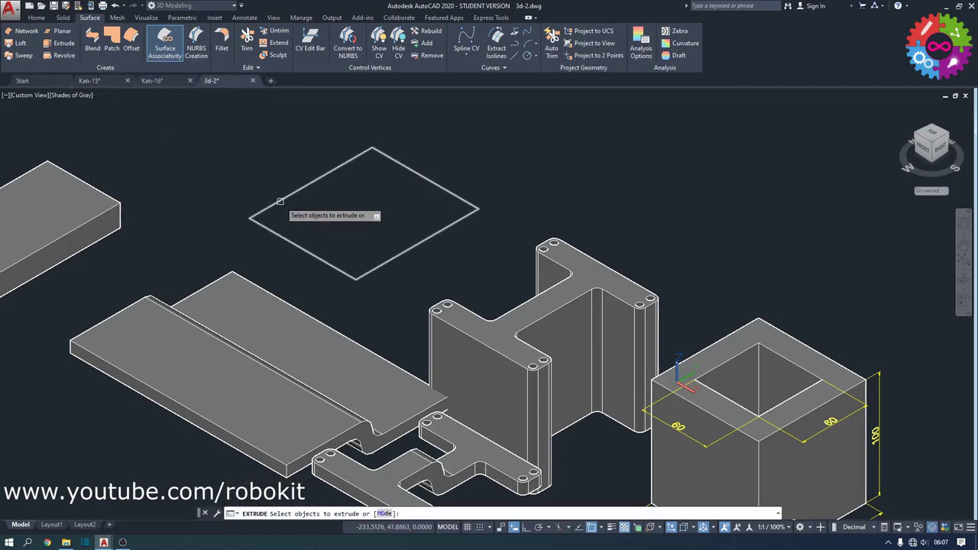
left_click(280, 205)
key("Return")
left_click(265, 148)
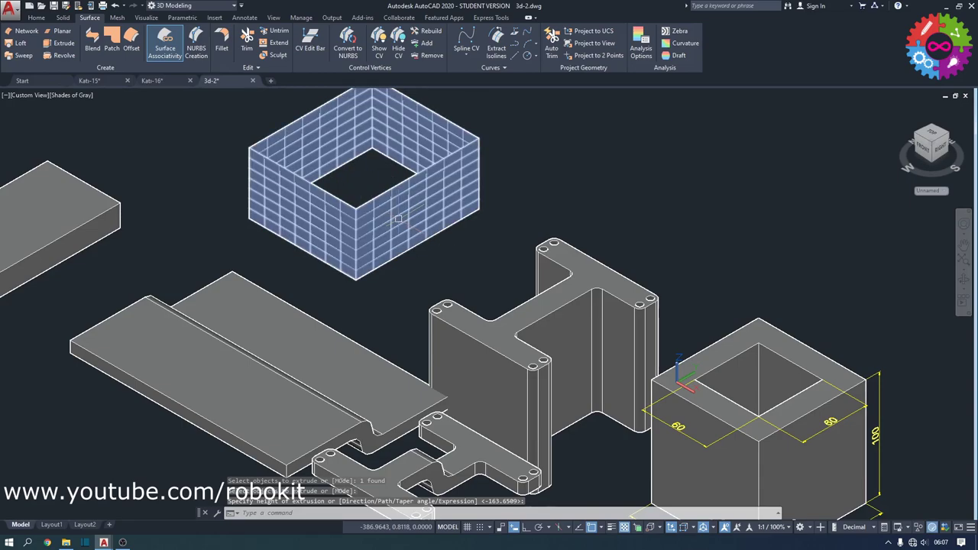
Thicken the open box surface by 5 into a hollow square frame solid
left_click(37, 17)
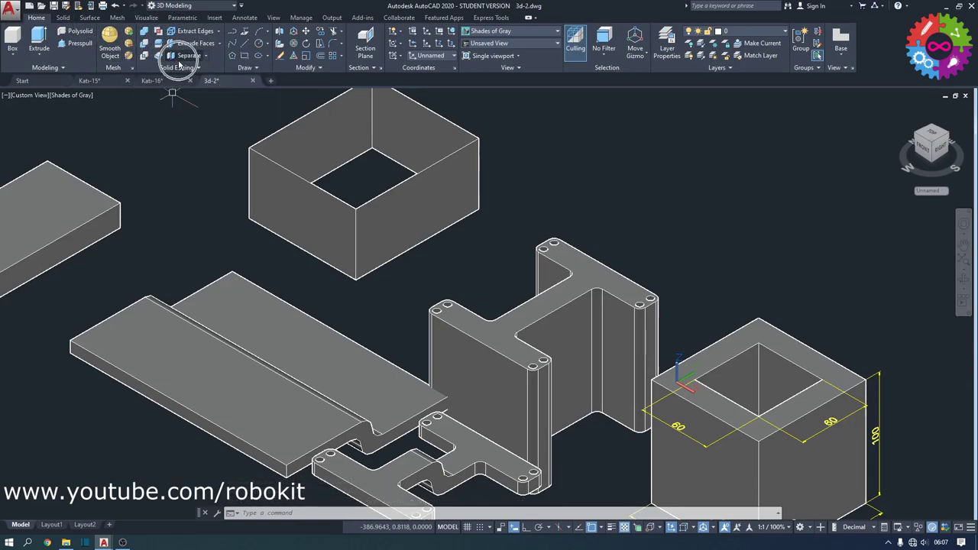
left_click(65, 19)
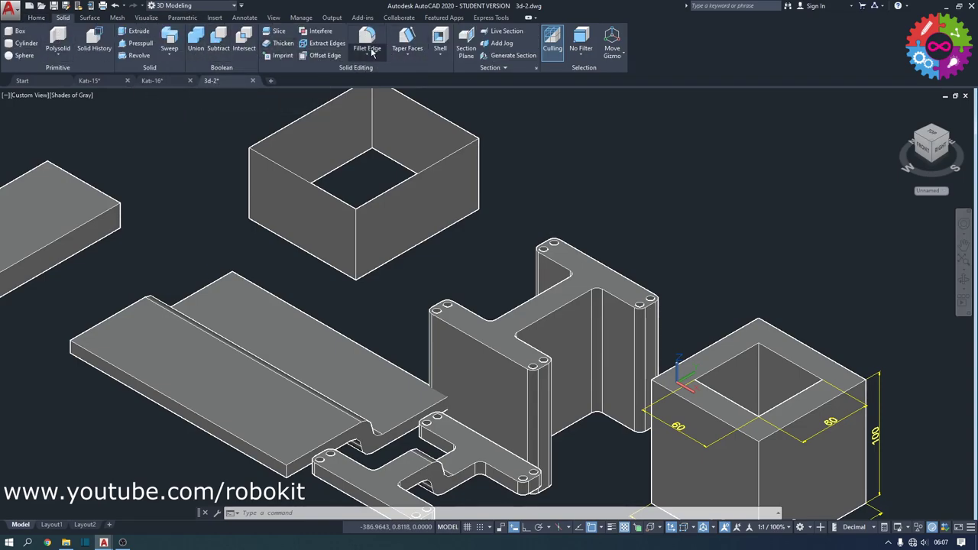
left_click(287, 44)
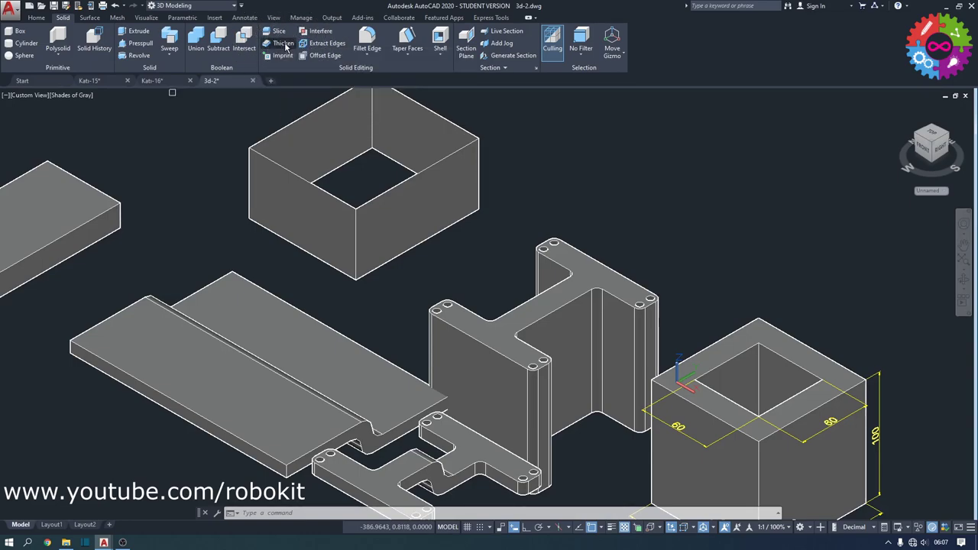
left_click(290, 185)
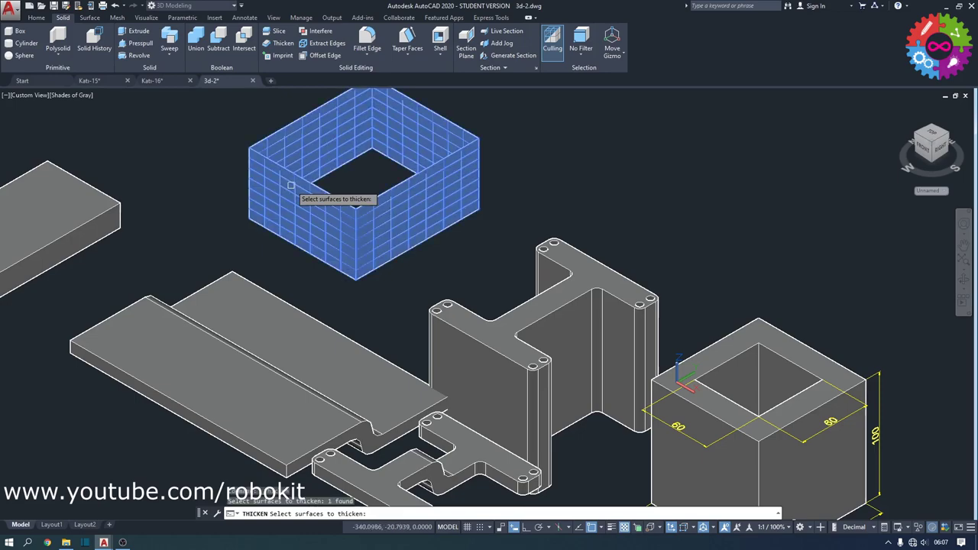
key("Return")
type("5")
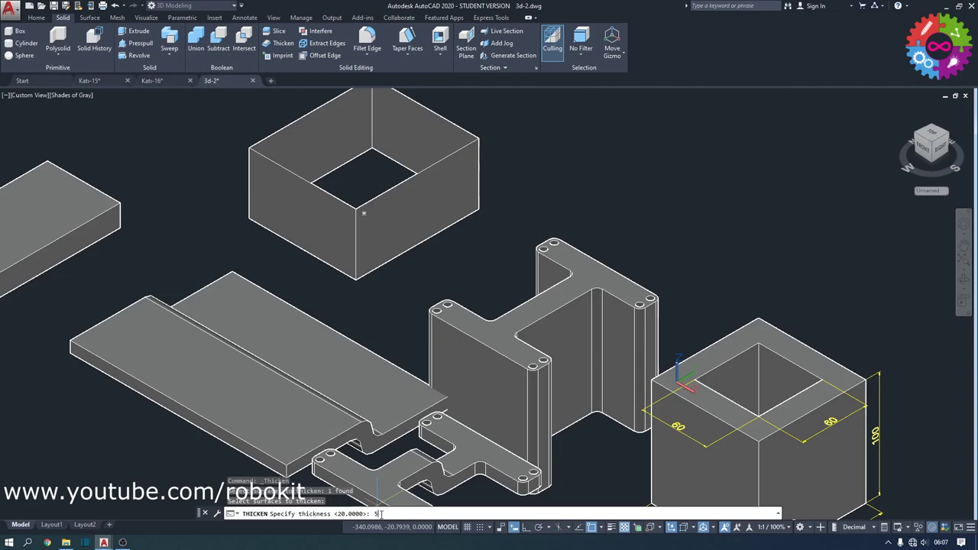
key("Return")
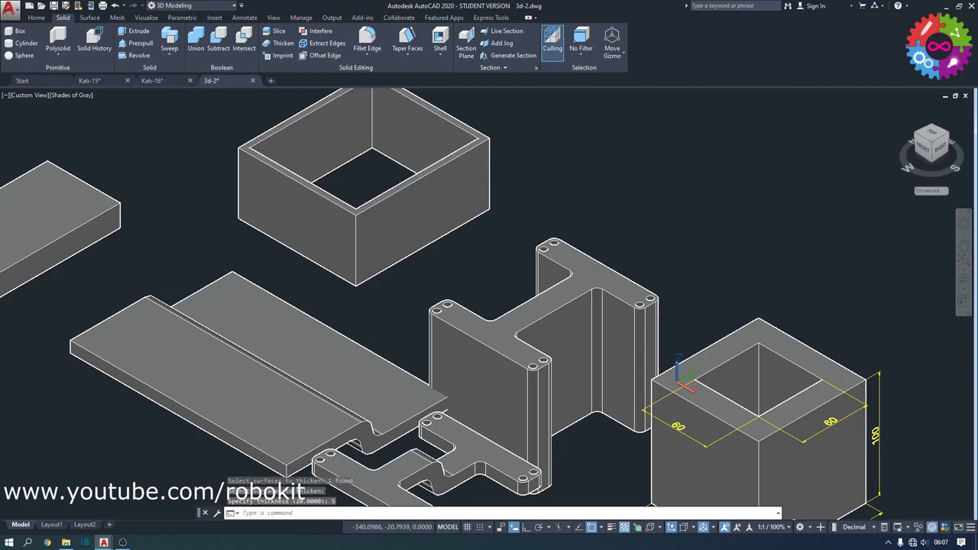
key("Escape")
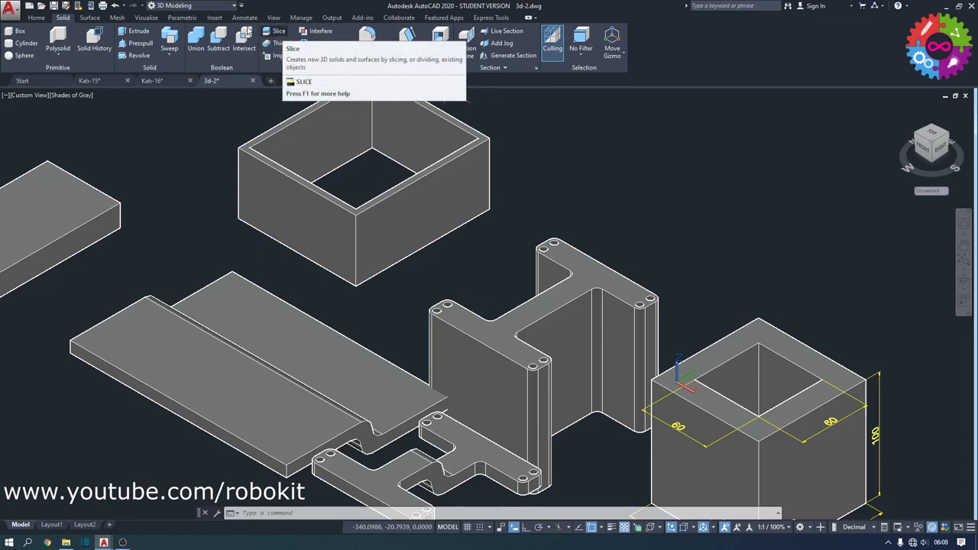
left_click(36, 16)
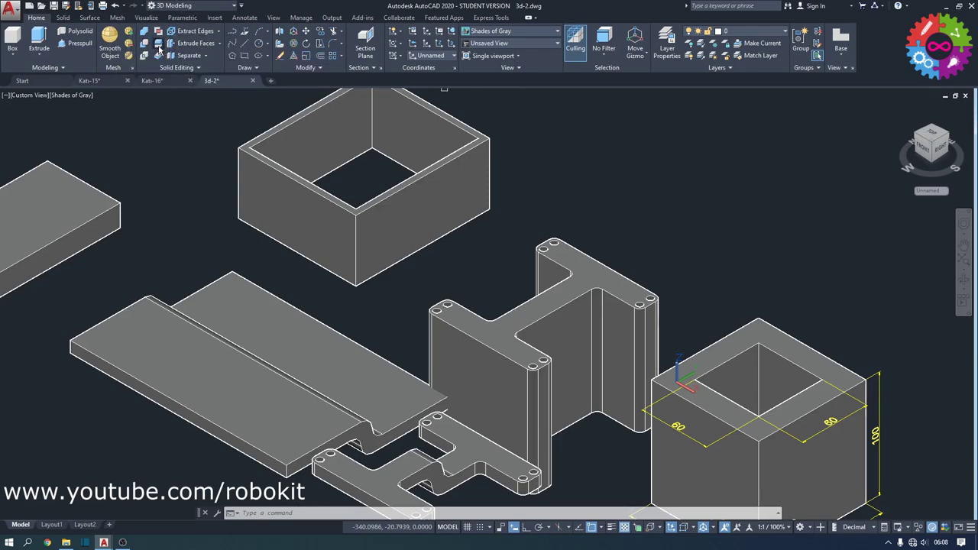
left_click(159, 49)
mouse_move(726, 273)
middle_mouse_down()
mouse_move(677, 236)
mouse_move(545, 182)
middle_mouse_up()
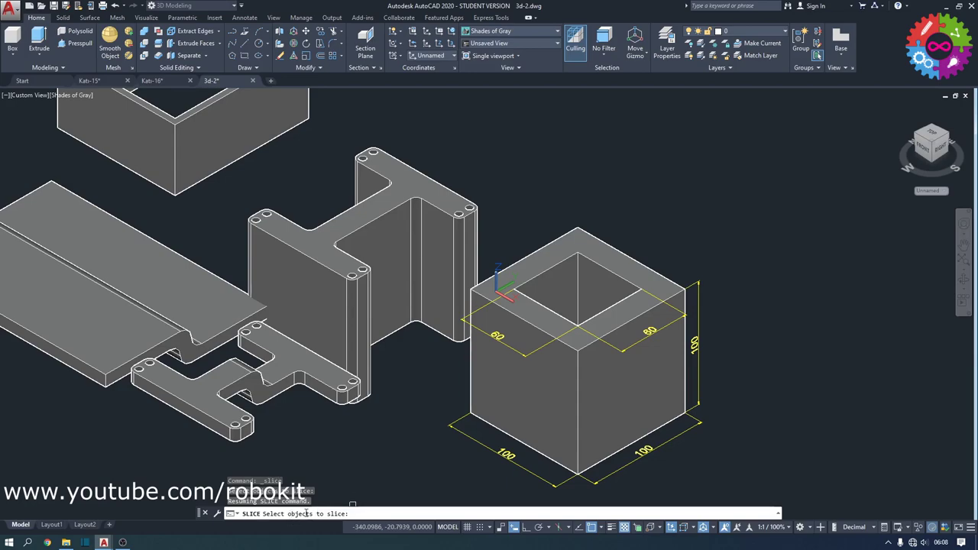
left_click(613, 373)
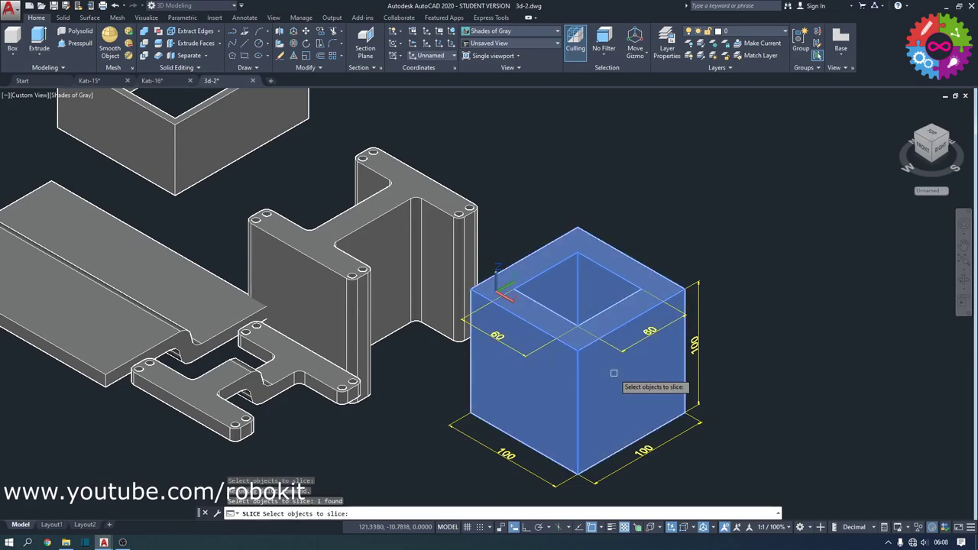
key("Return")
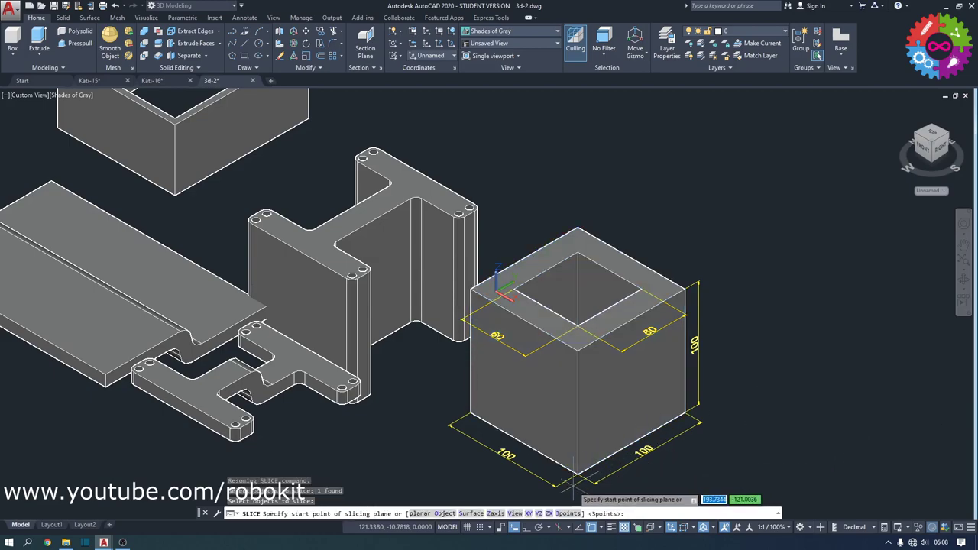
left_click(601, 514)
left_click(601, 513)
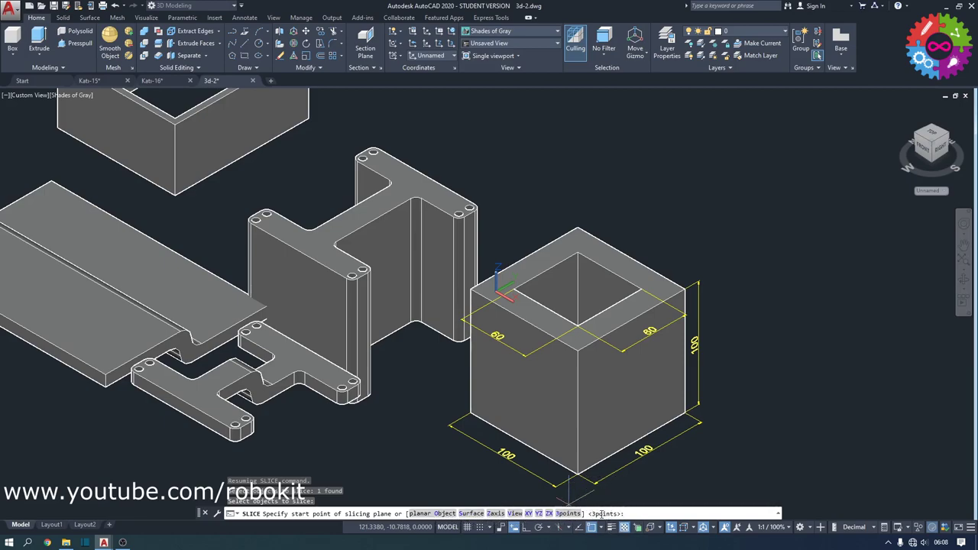
left_click(523, 258)
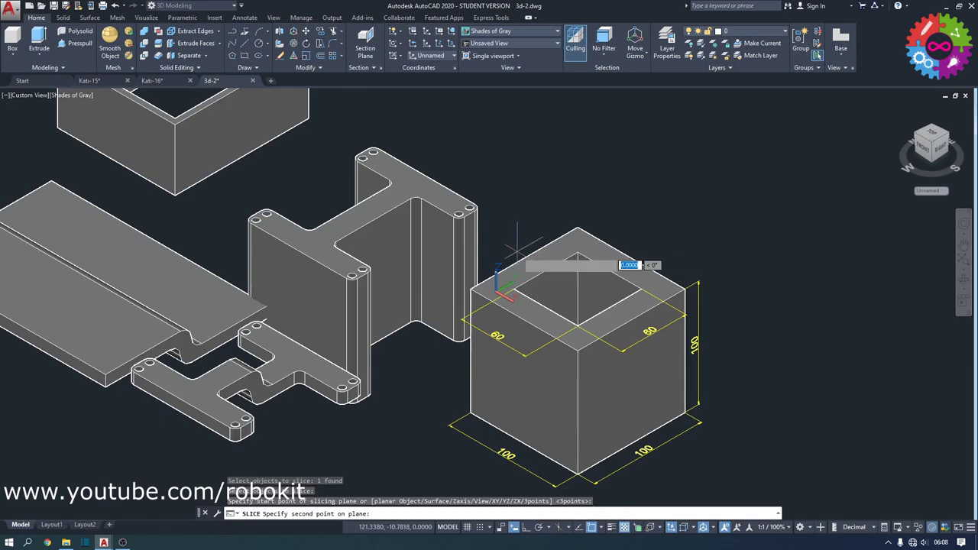
left_click(659, 355)
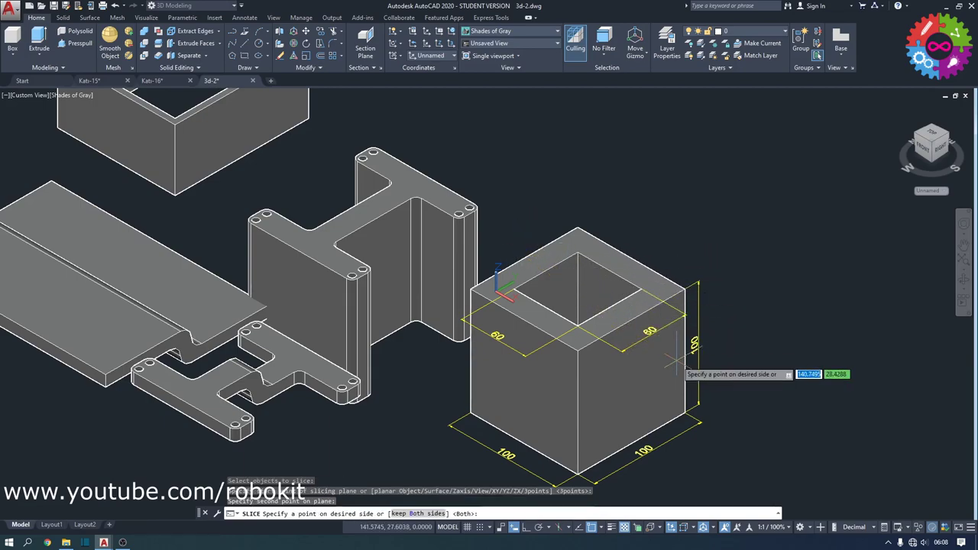
left_click(644, 279)
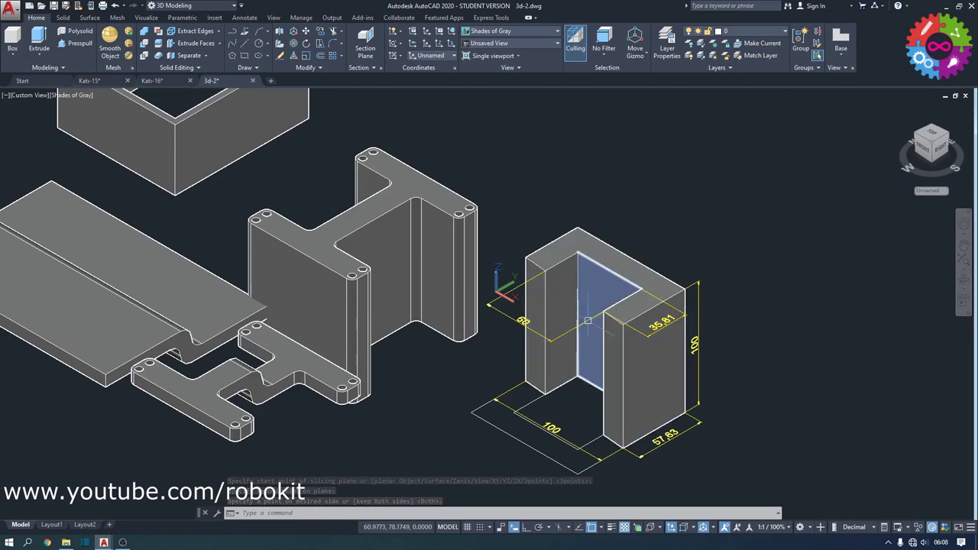
key("ctrl+z")
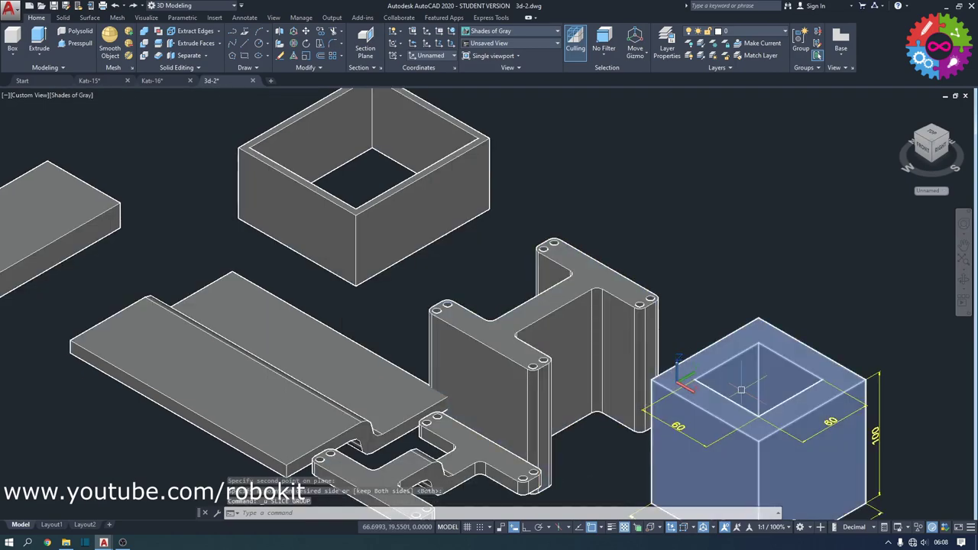
key("ctrl+z")
key("ctrl+z")
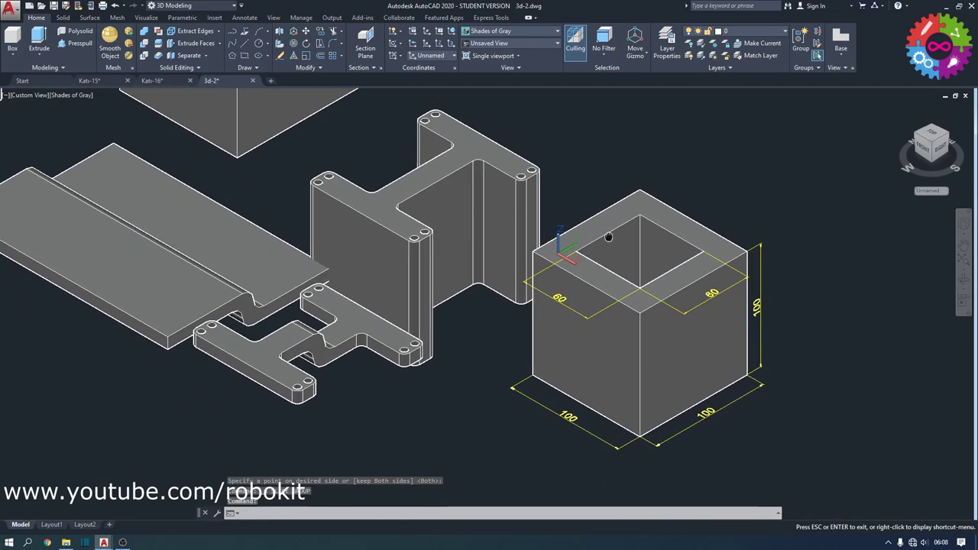
Draw a V-shaped polyline from left of the box, up over it, and down to the right
left_click(245, 56)
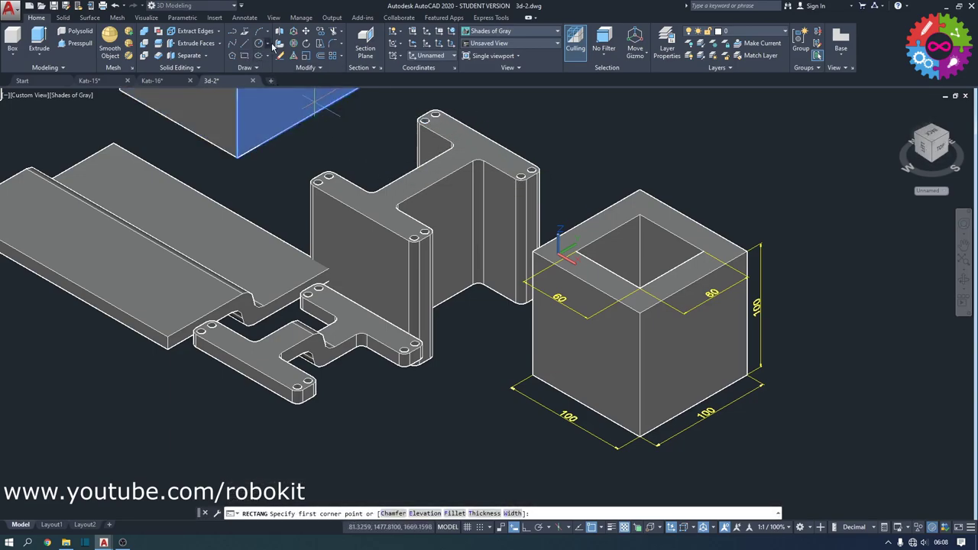
left_click(235, 32)
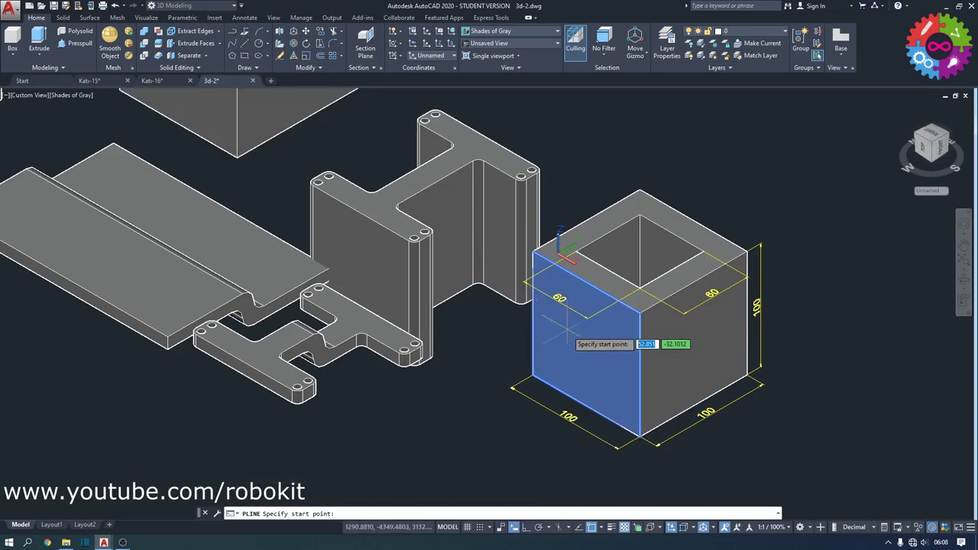
left_click(498, 330)
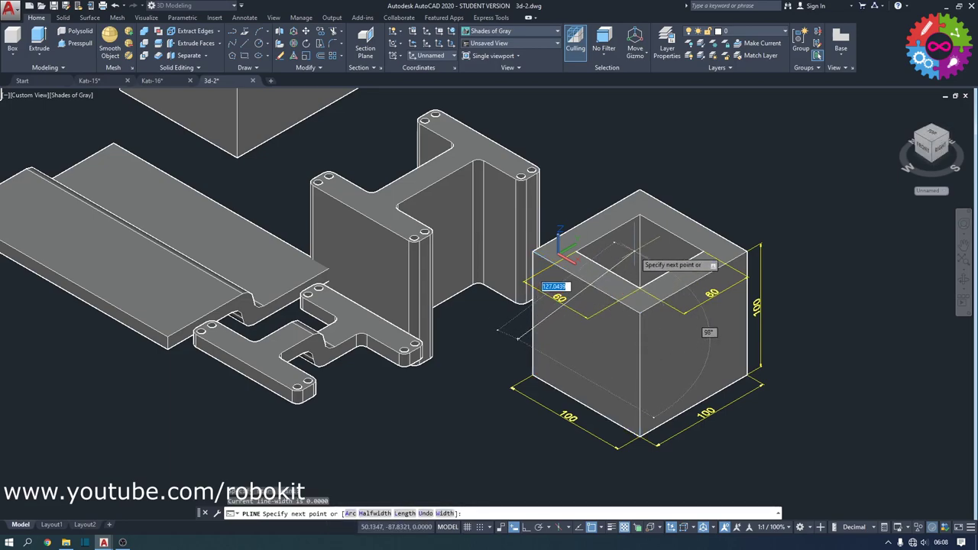
left_click(613, 257)
left_click(793, 417)
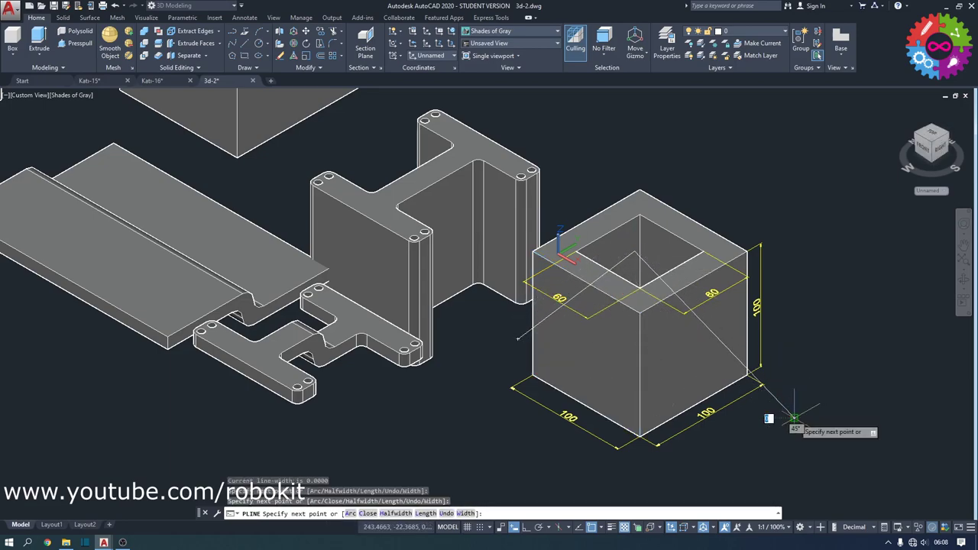
key("Escape")
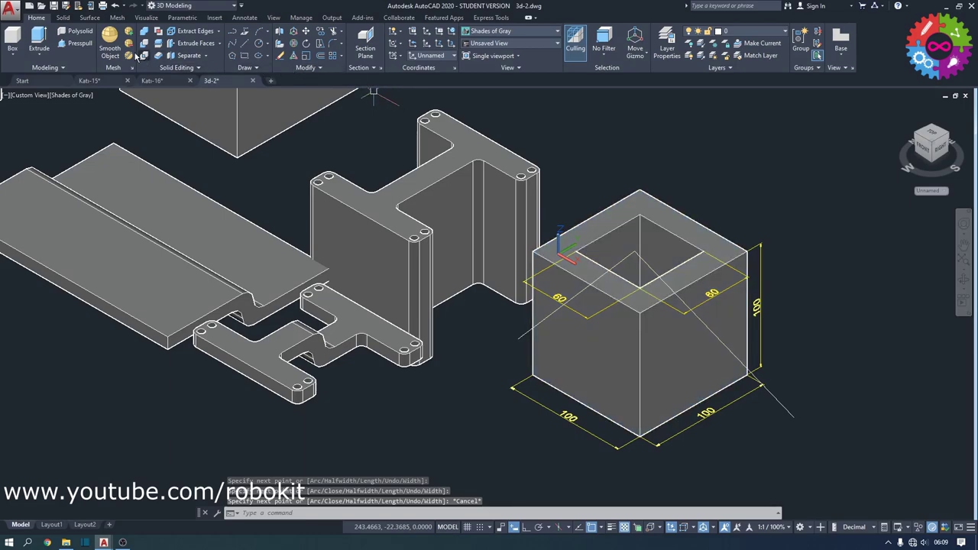
Extrude the V-shaped polyline into a folded surface cutting through the box
left_click(89, 17)
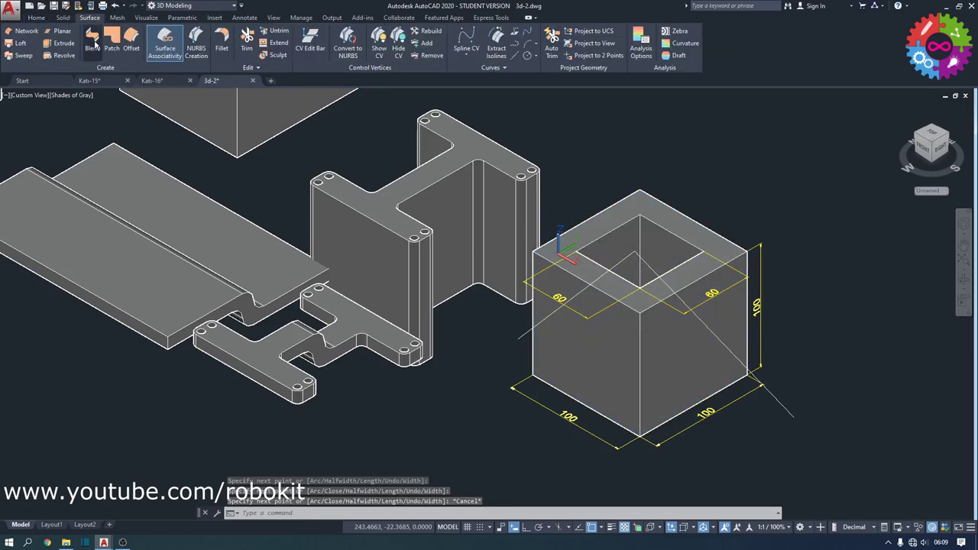
left_click(67, 46)
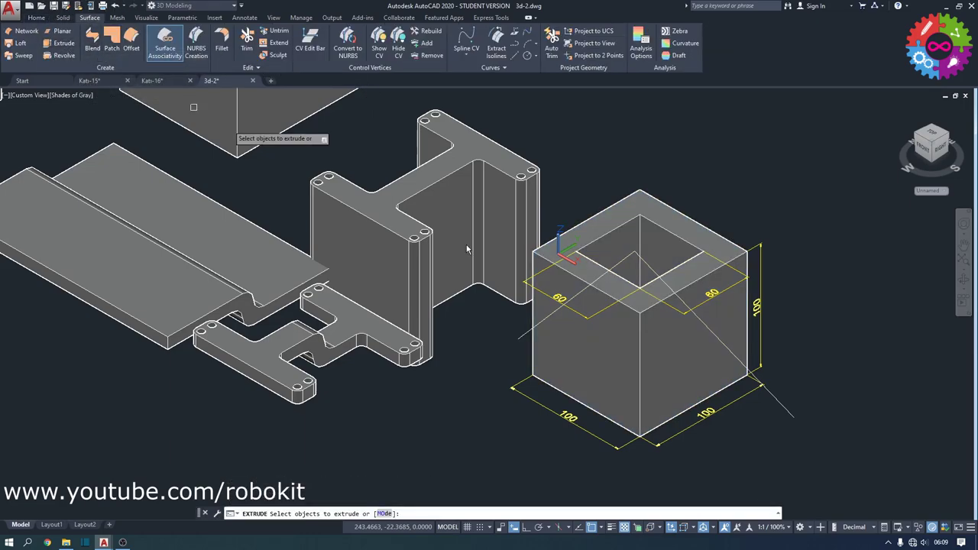
left_click(778, 402)
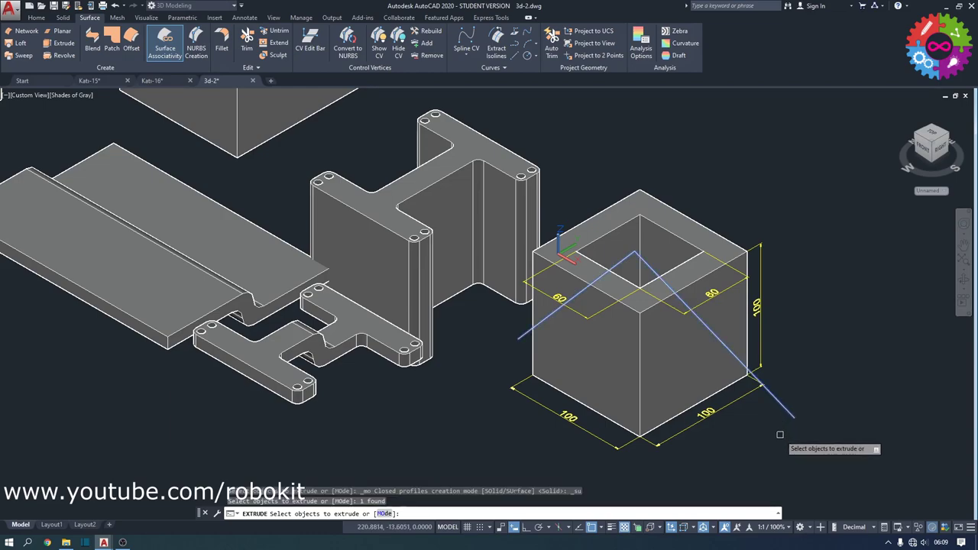
key("Return")
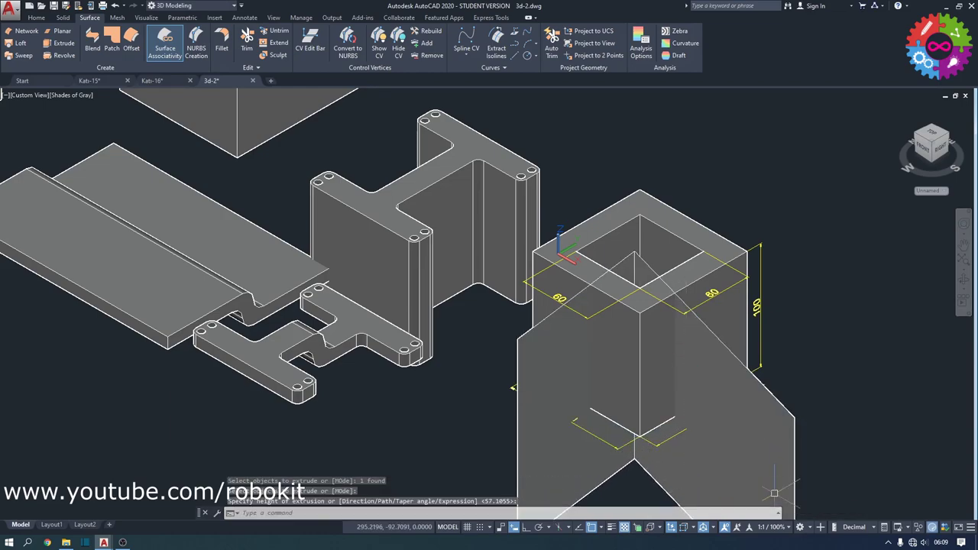
key("Escape")
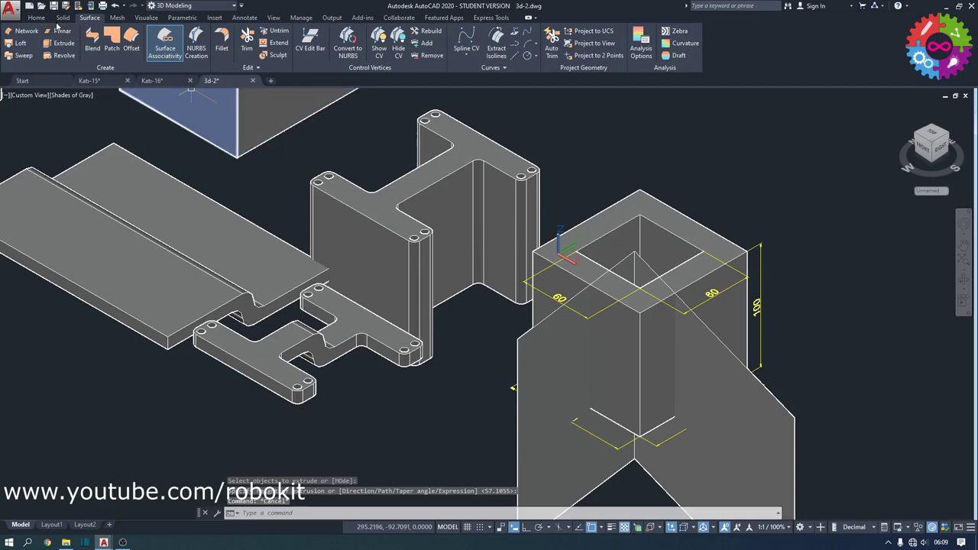
left_click(36, 18)
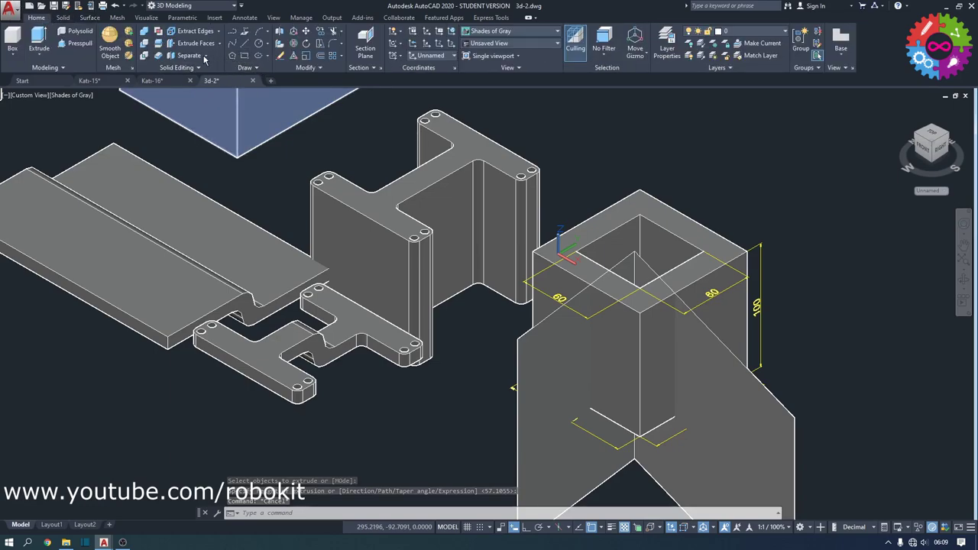
Slice the hollow box with the folded surface, keeping both halves, then delete the surface
left_click(160, 47)
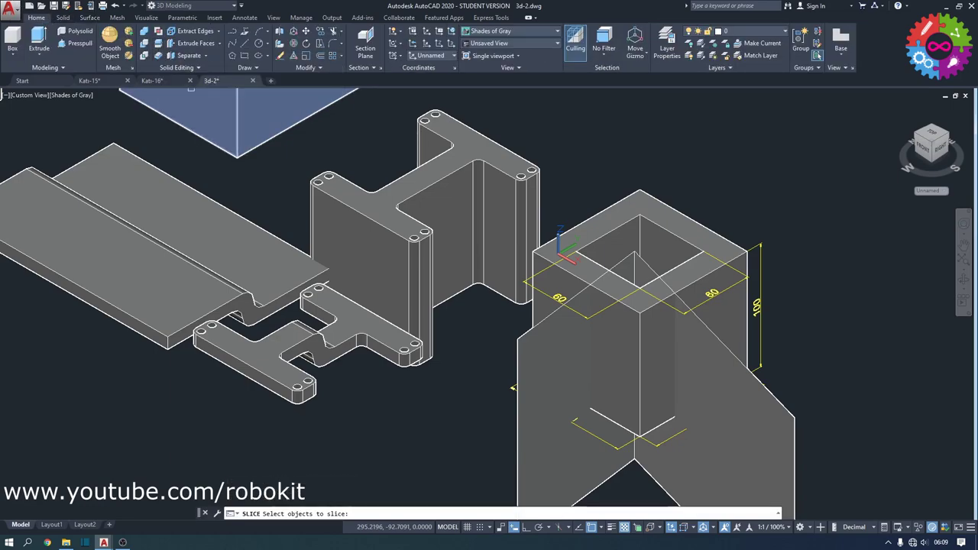
left_click(711, 237)
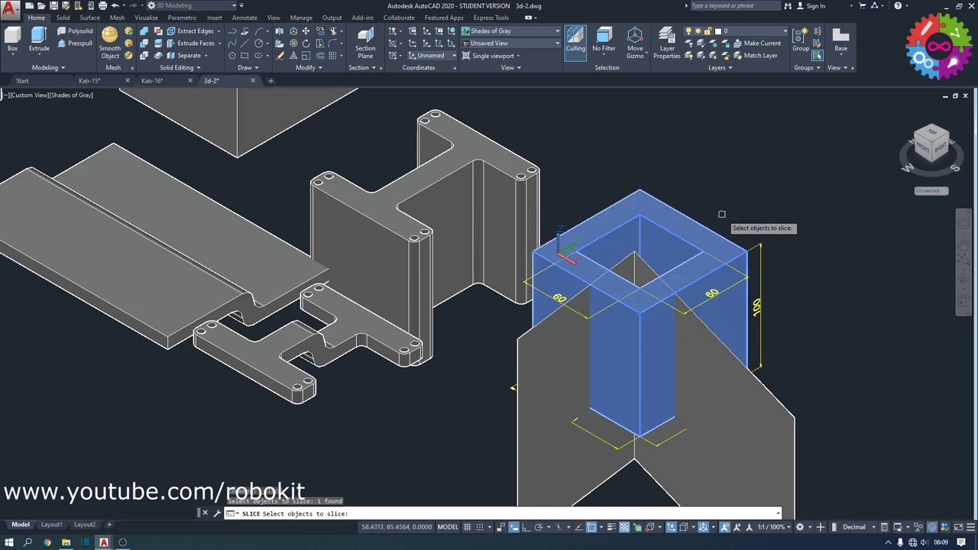
key("Return")
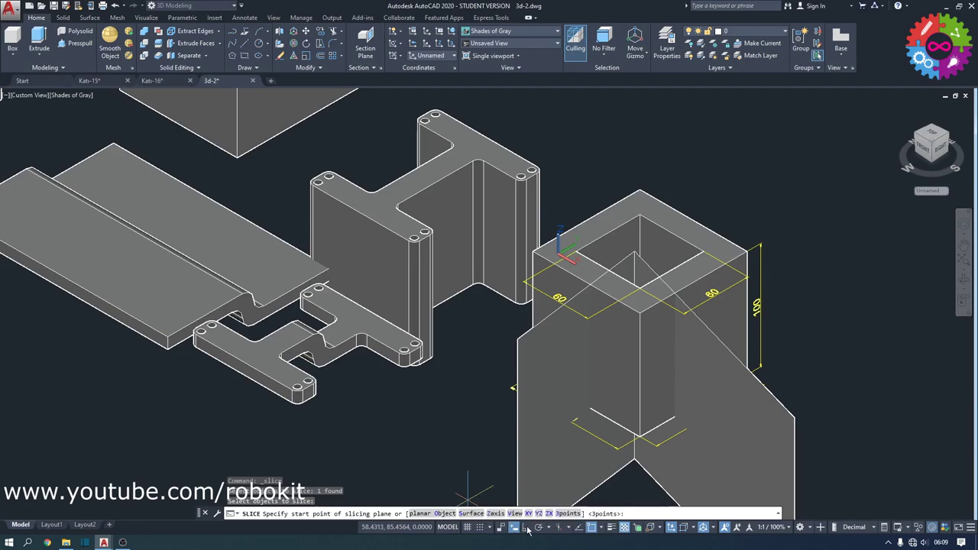
left_click(469, 518)
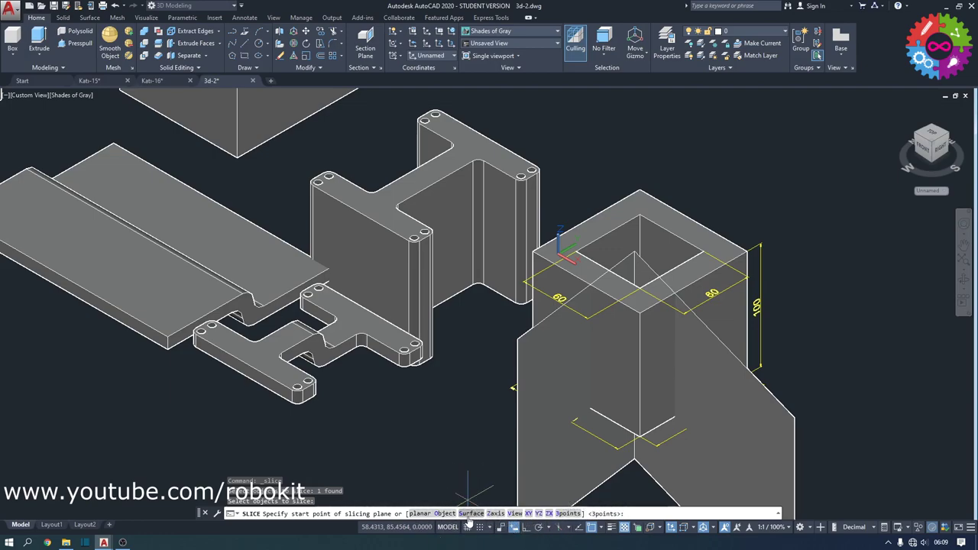
left_click(469, 516)
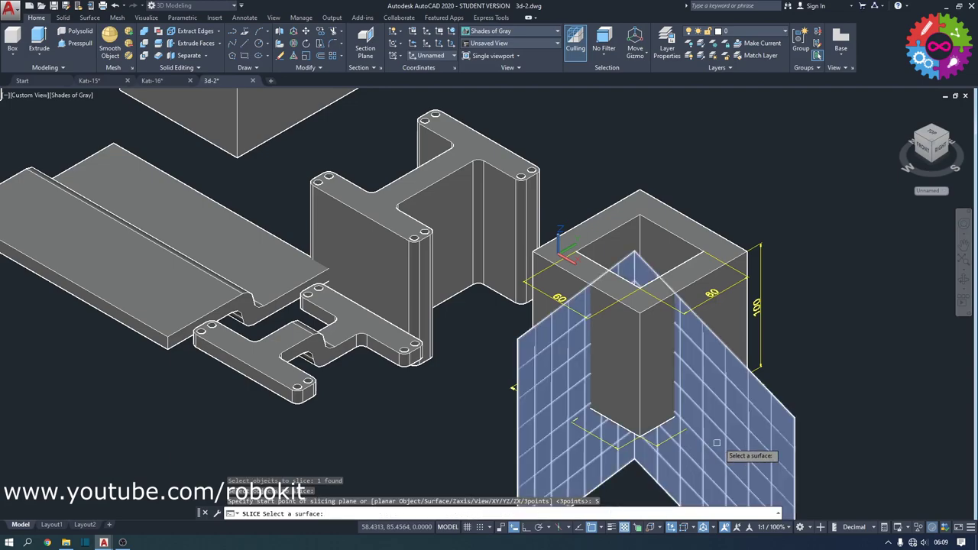
left_click(742, 428)
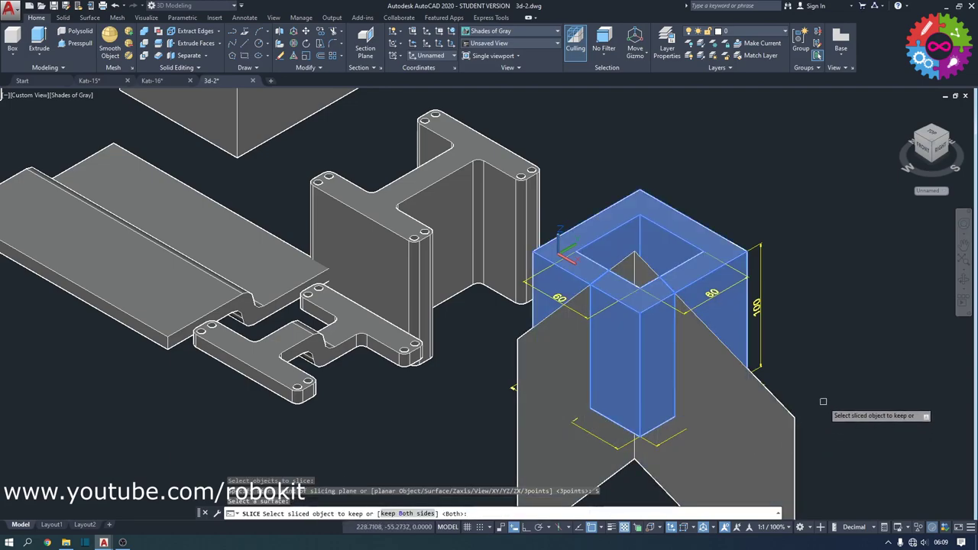
key("Return")
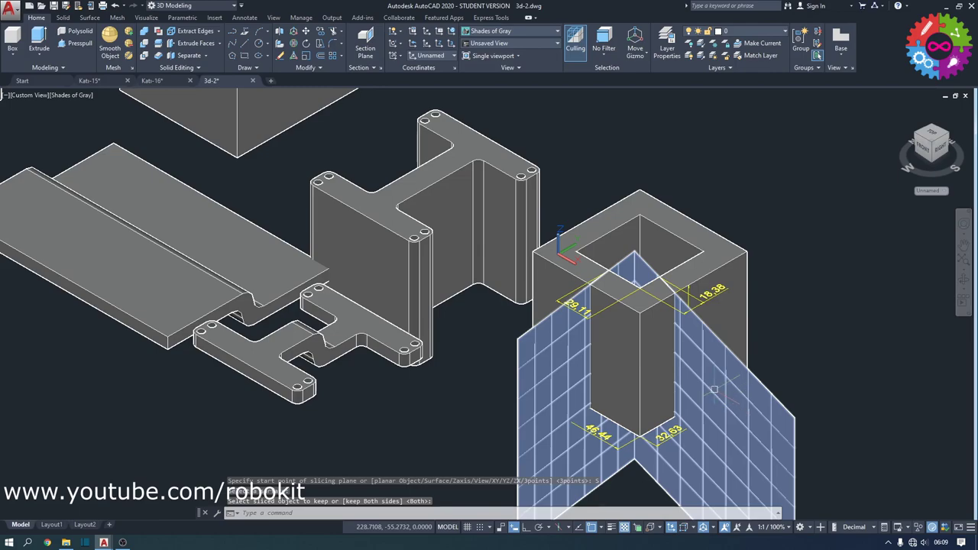
left_click(738, 402)
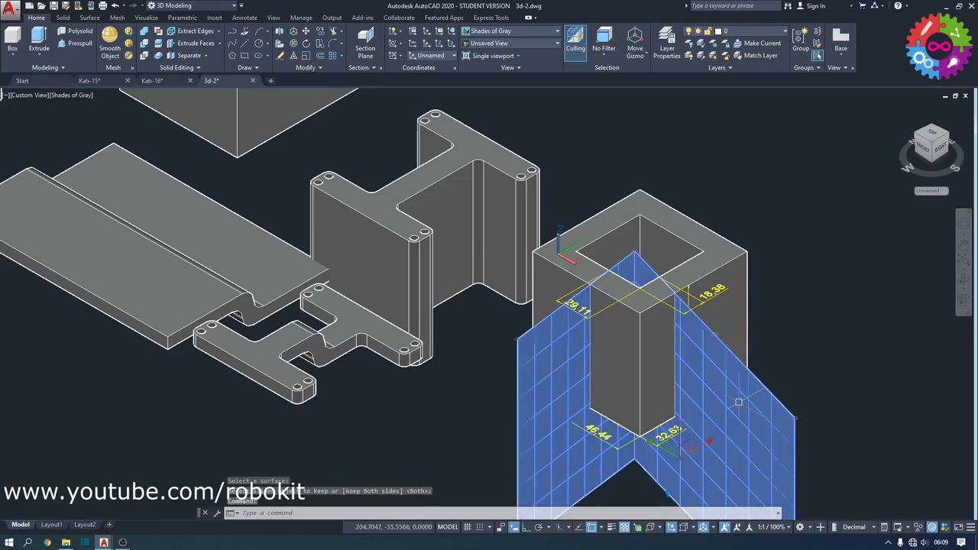
key("Delete")
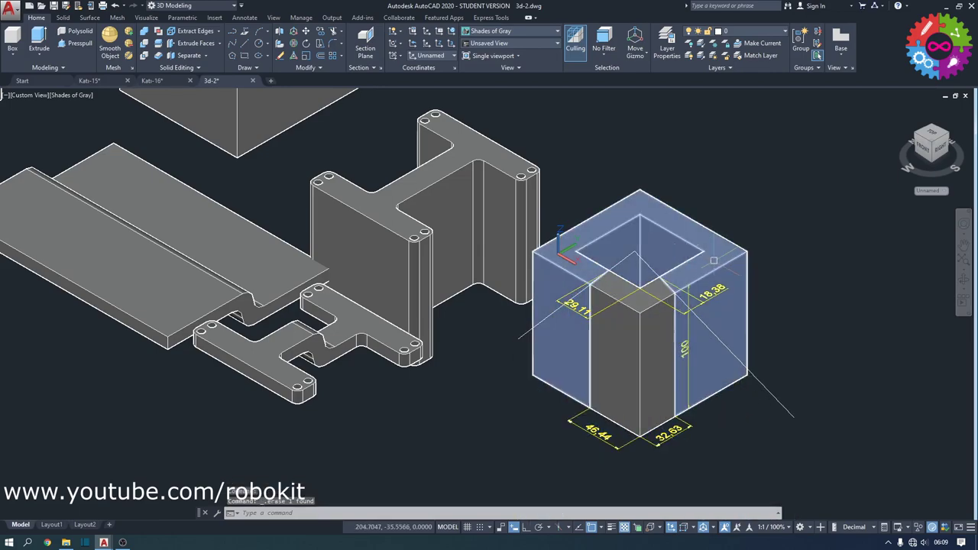
Lift the cut inner column straight up above the box
left_click(648, 343)
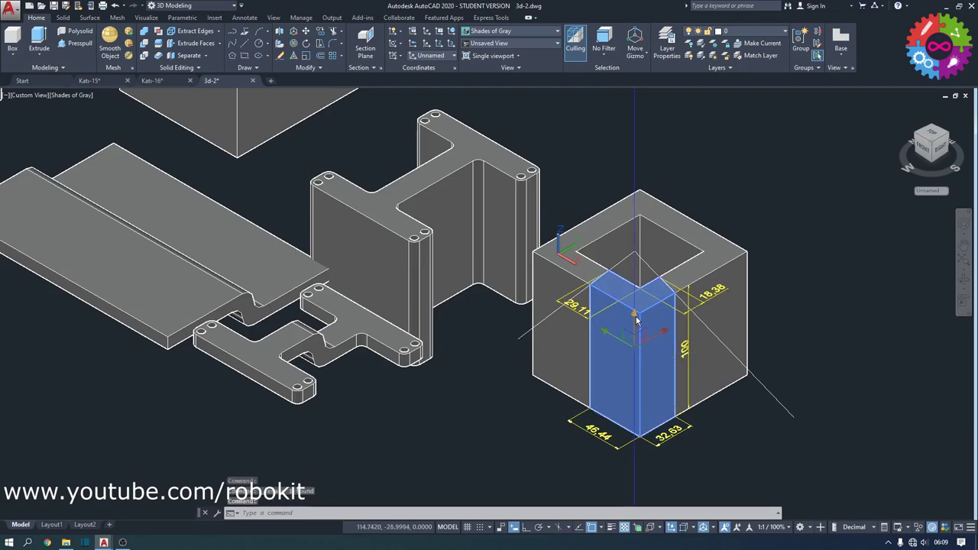
left_click(640, 330)
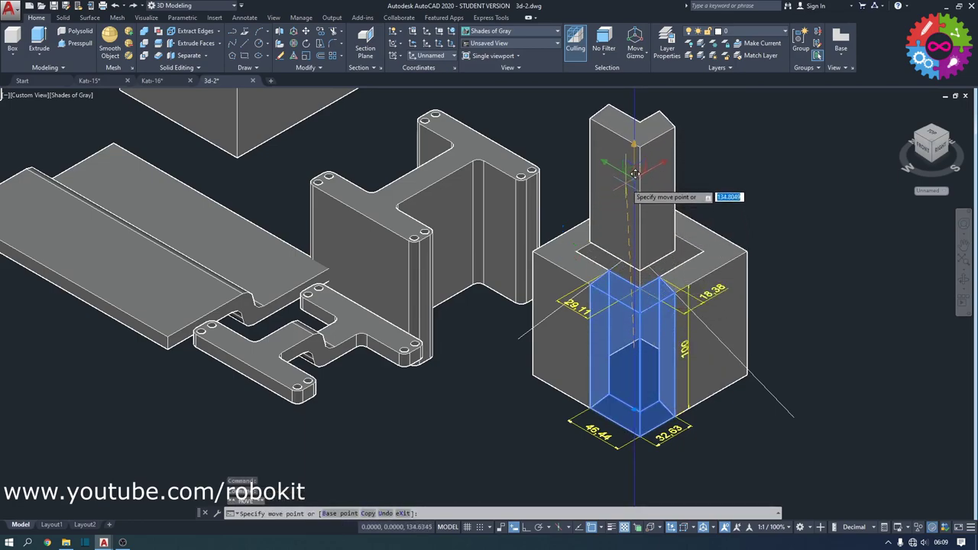
left_click(634, 165)
key("Escape")
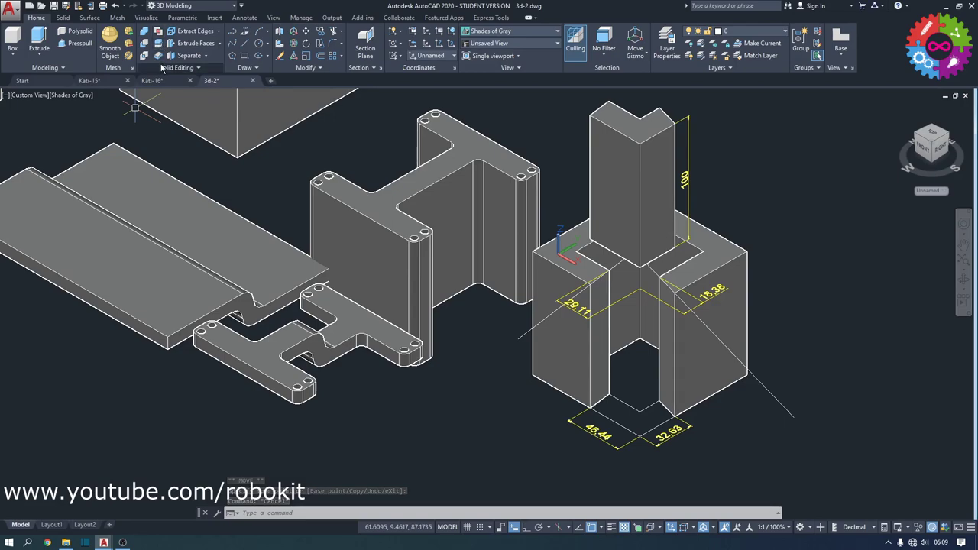
Switch to the Kati-15 drawing and orbit the bracket to inspect it
left_click(95, 82)
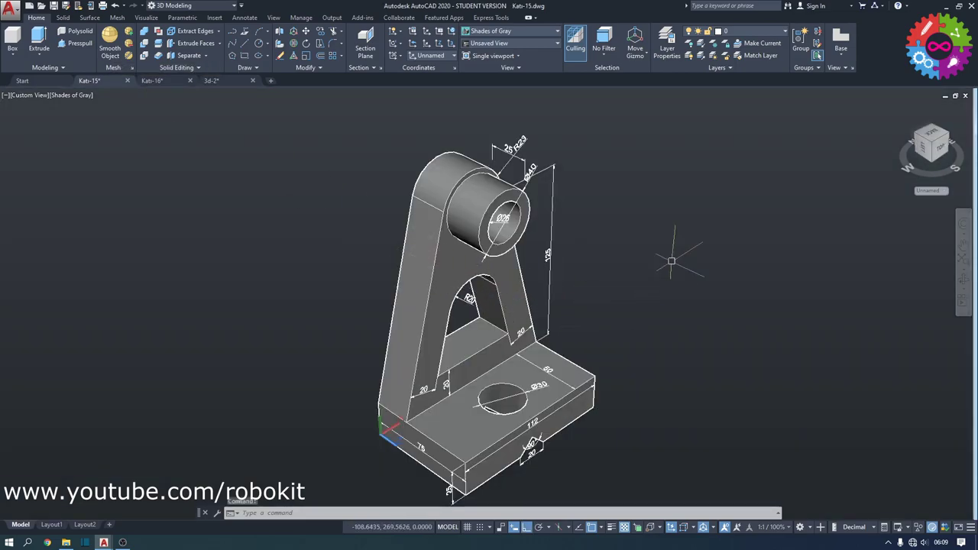
left_click(964, 282)
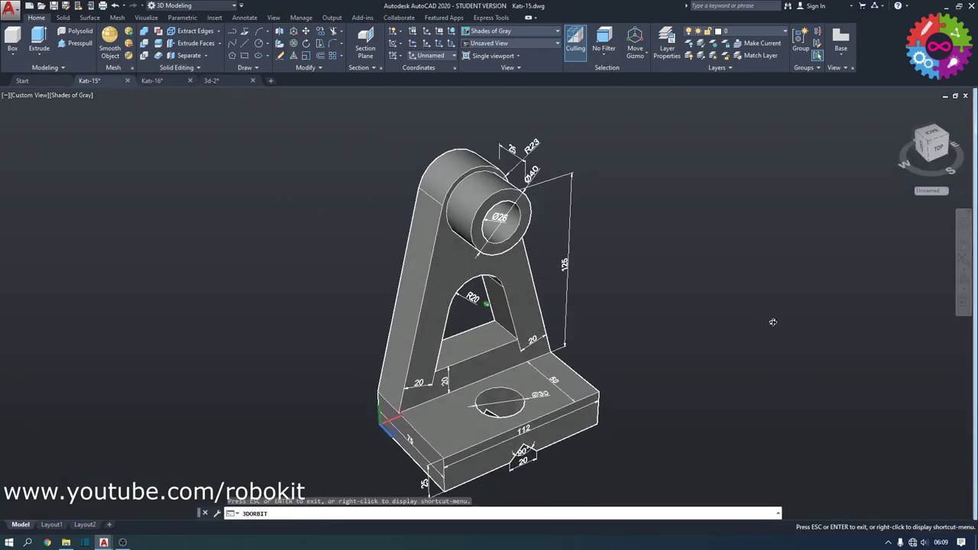
mouse_move(772, 321)
left_mouse_down()
mouse_move(473, 135)
mouse_move(796, 301)
left_mouse_up()
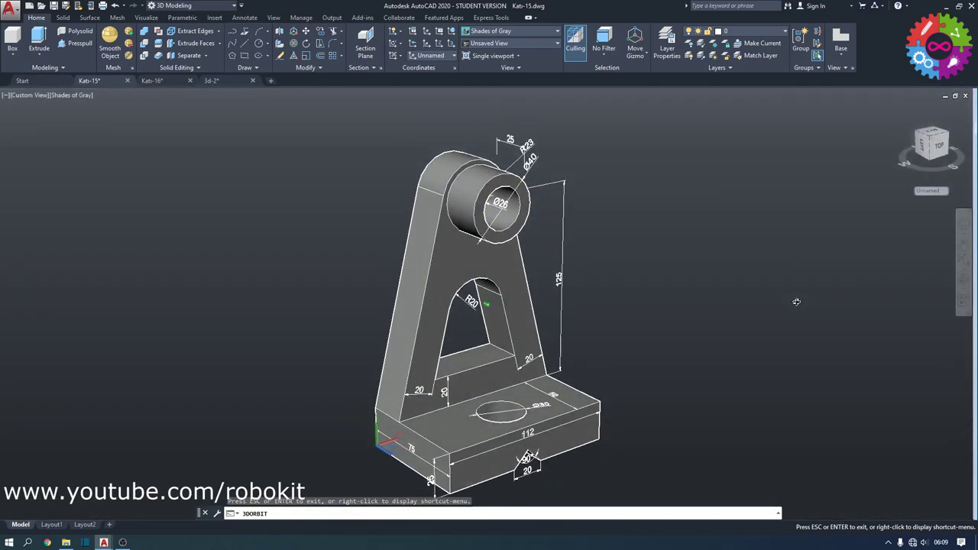
key("Escape")
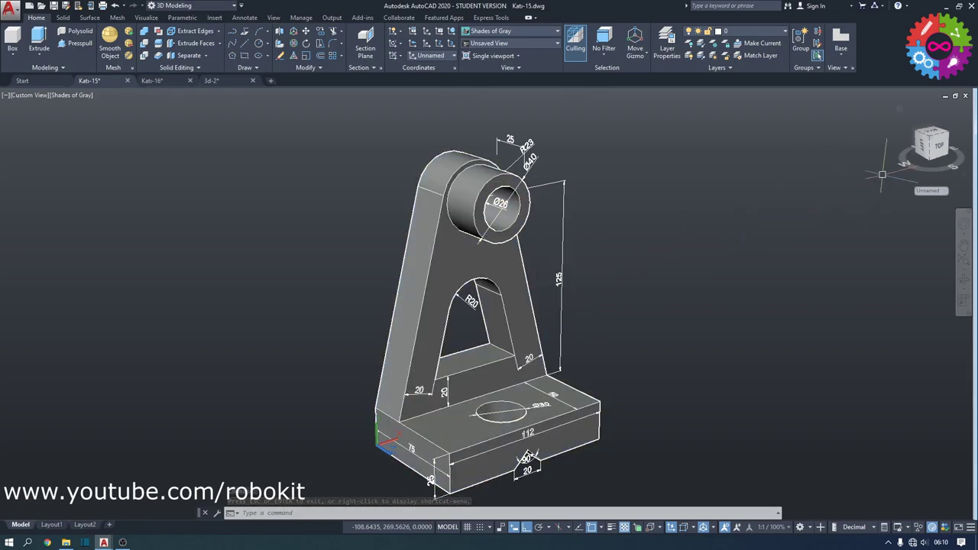
Set a flat, upright front view in parallel projection and pan the bracket left
left_click(941, 150)
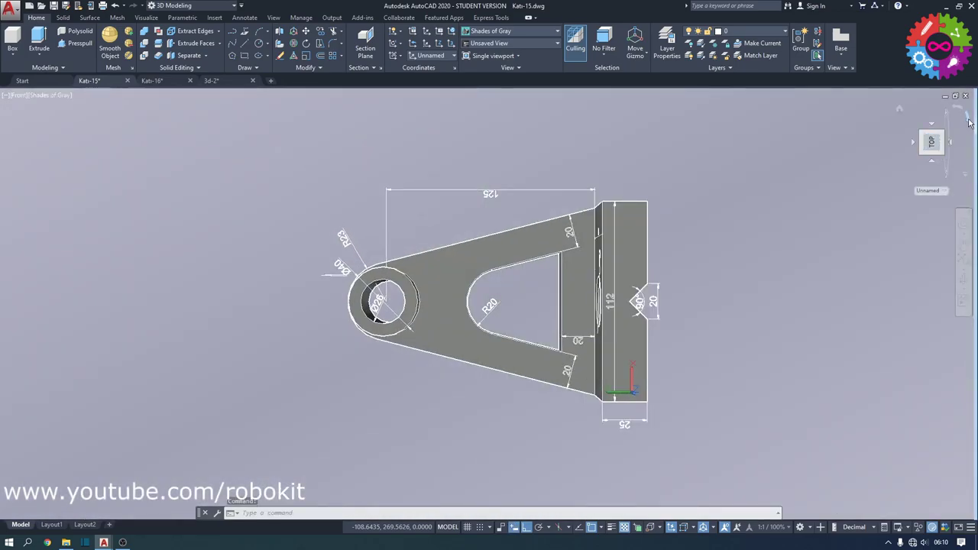
left_click(968, 122)
left_click(966, 178)
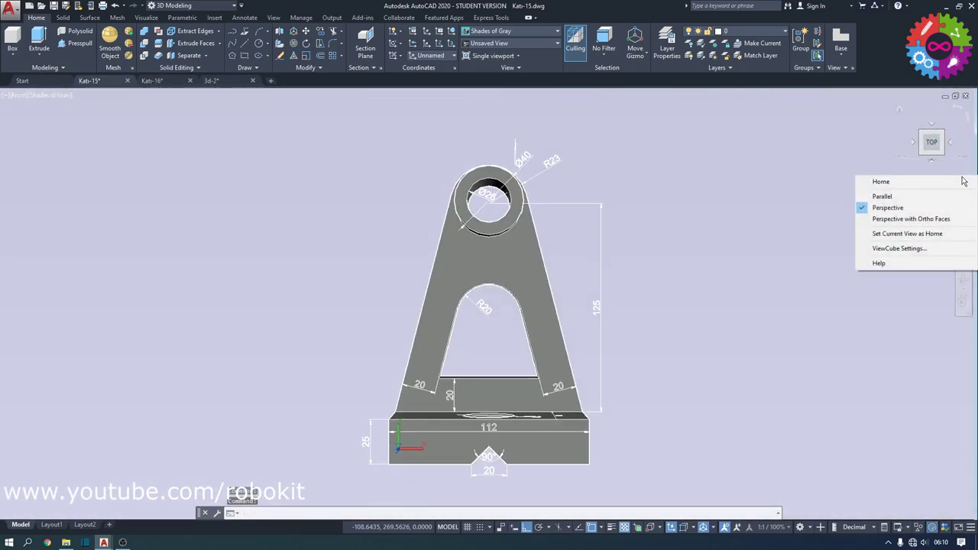
left_click(880, 195)
middle_click_drag(691, 308, 482, 271)
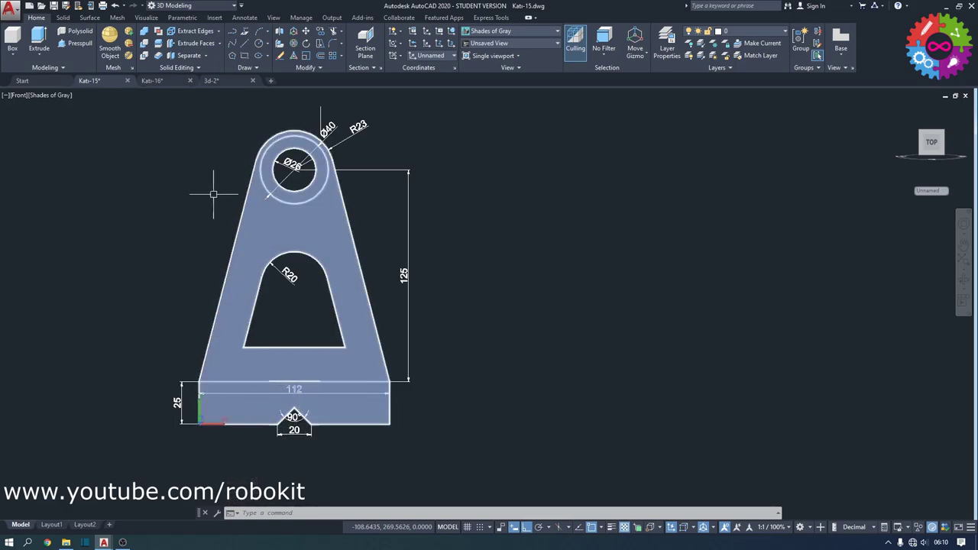
Draw a 112-long horizontal base line right of the bracket, with lineweight display turned on
left_click(246, 48)
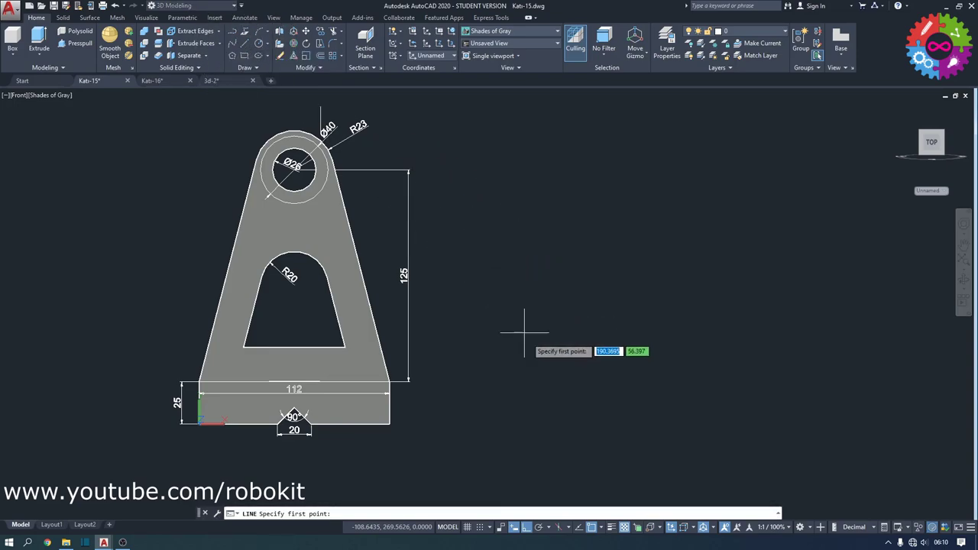
left_click(611, 527)
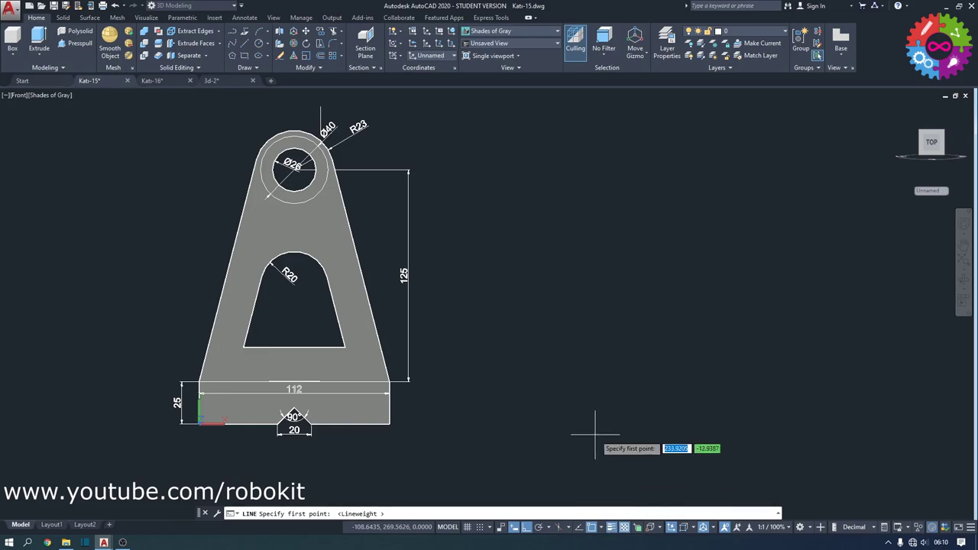
left_click(488, 388)
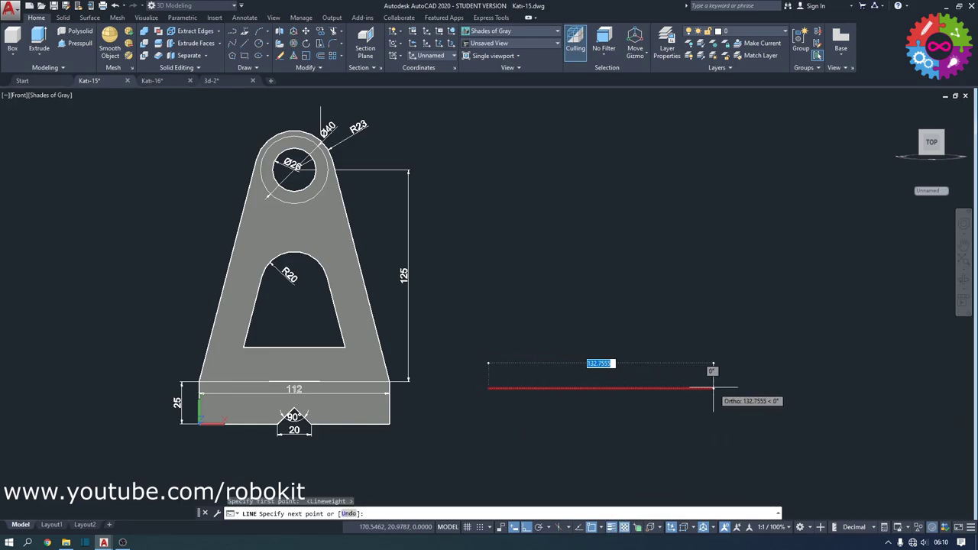
type("112")
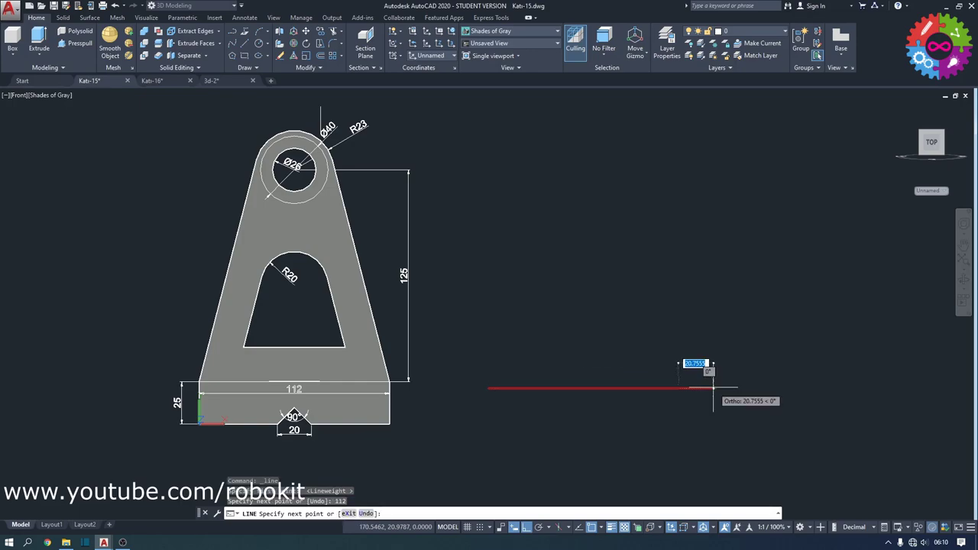
key("Return")
key("Escape")
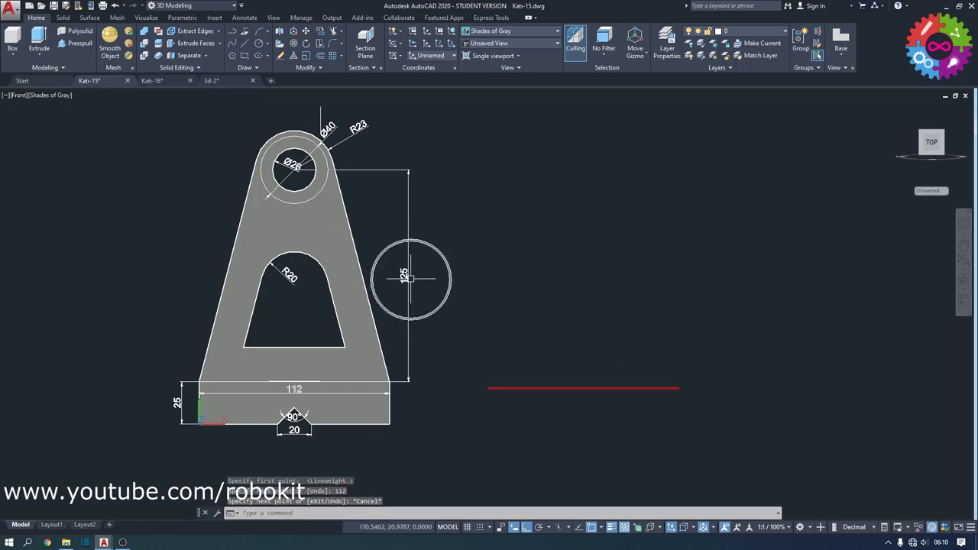
Draw a 125-long vertical line rising from the base line's midpoint
left_click(245, 44)
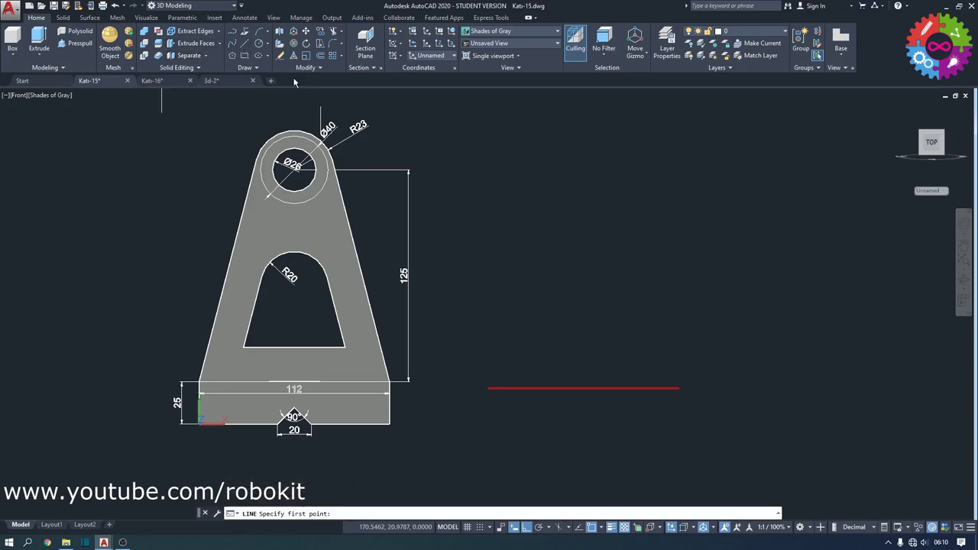
left_click(583, 388)
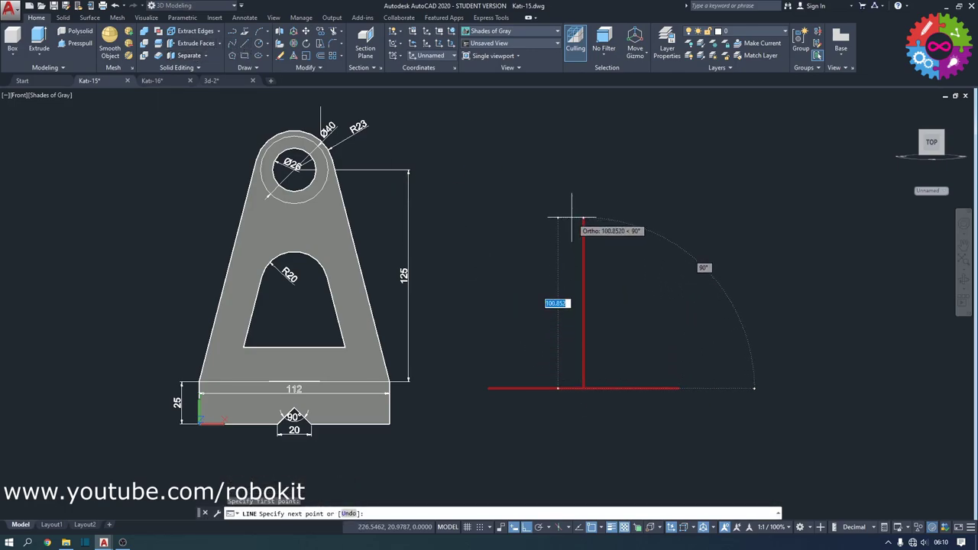
type("125")
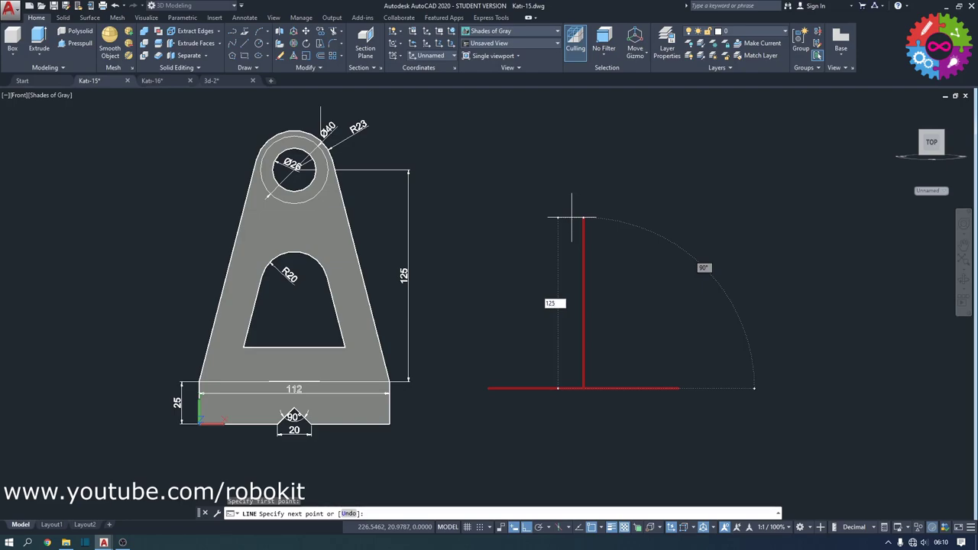
key("Return")
key("Escape")
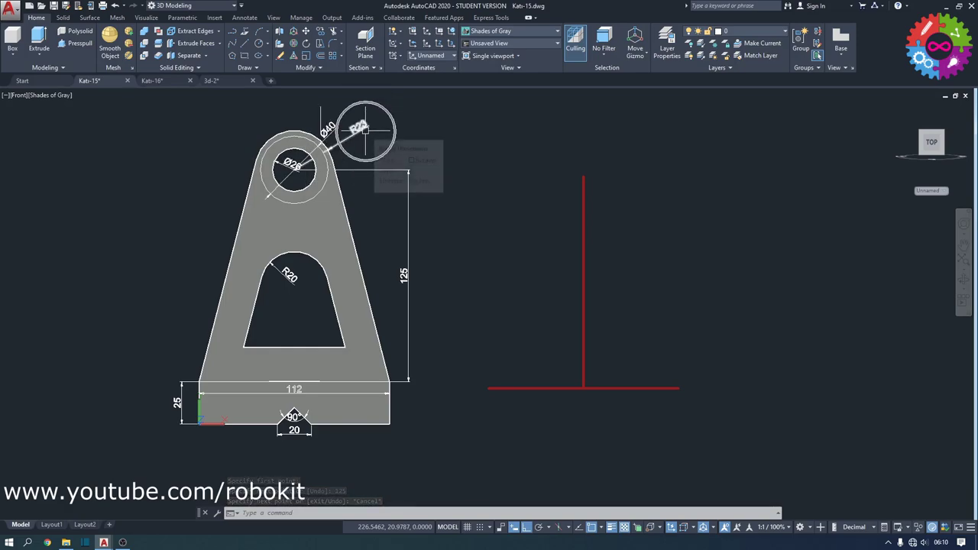
Draw concentric circles of radius 13 and 20 centred on the vertical line's top end
left_click(260, 44)
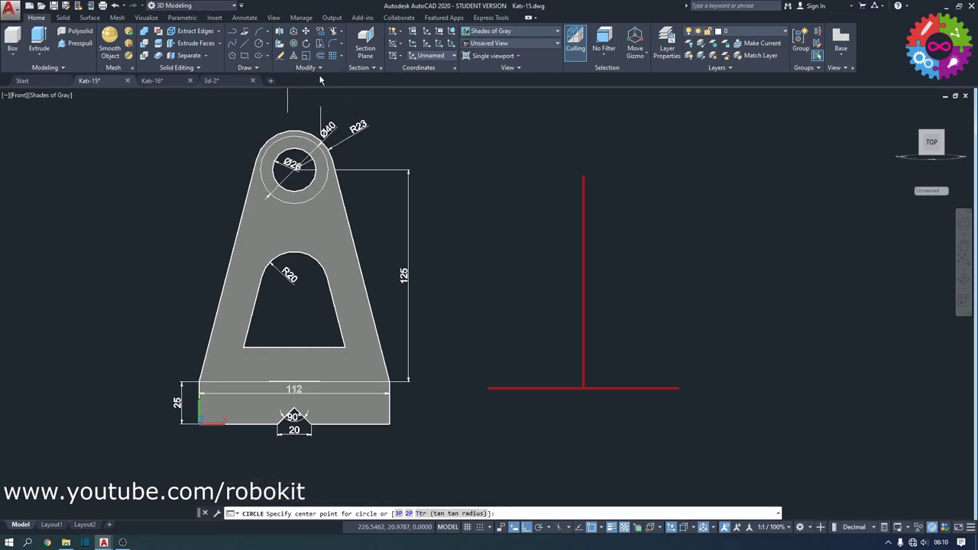
left_click(583, 177)
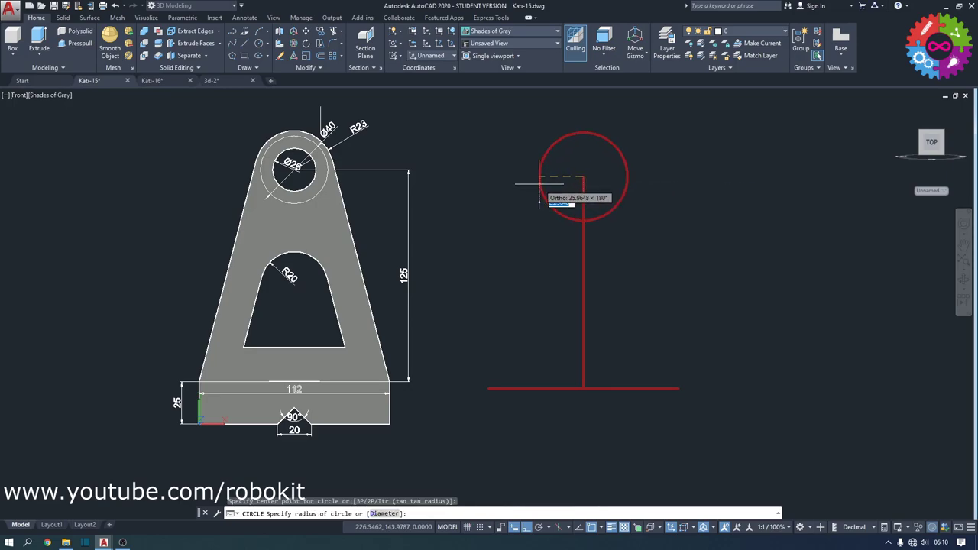
type("2")
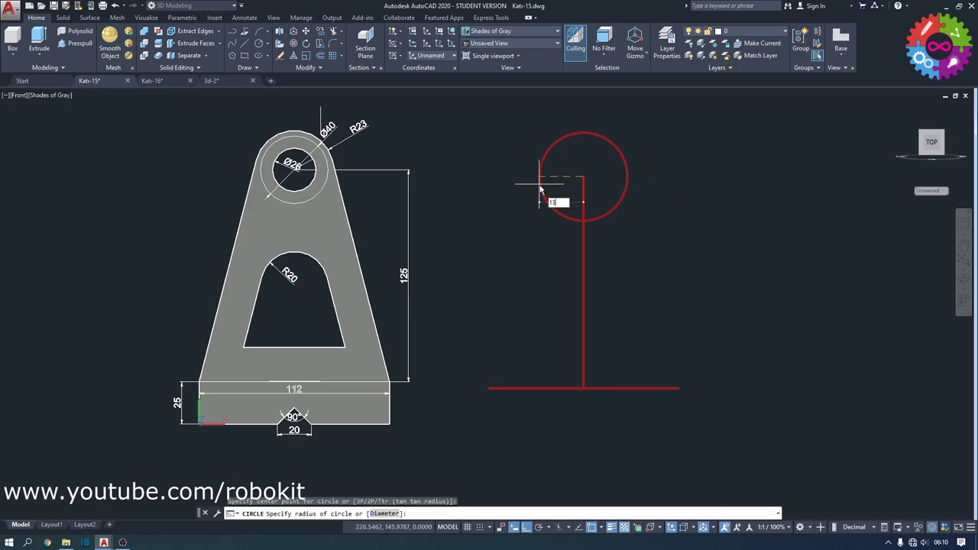
key("Return")
key("Return")
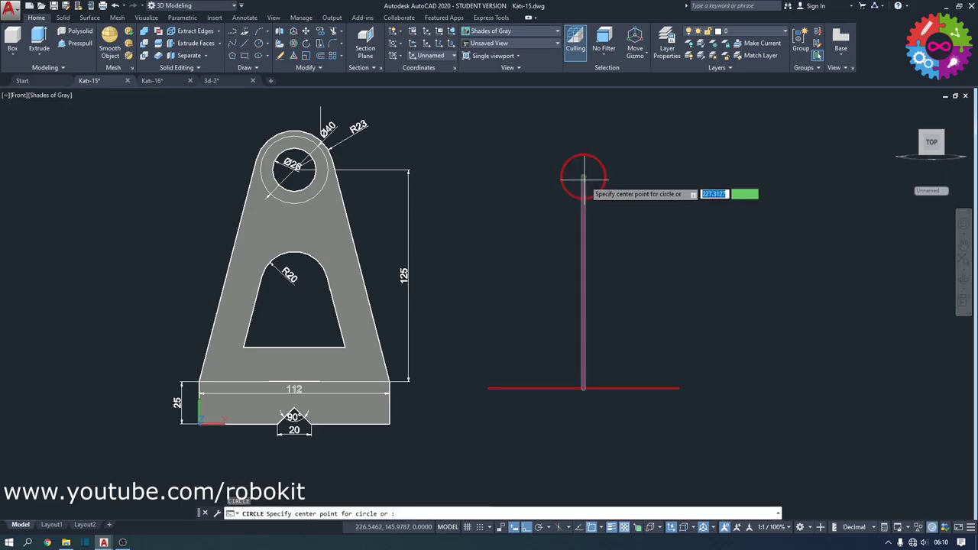
left_click(583, 176)
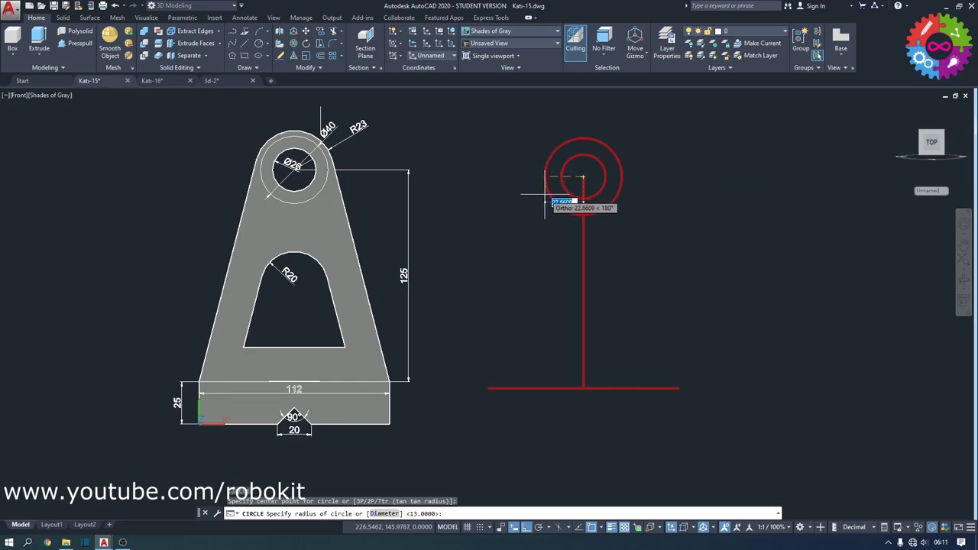
type("20")
key("Return")
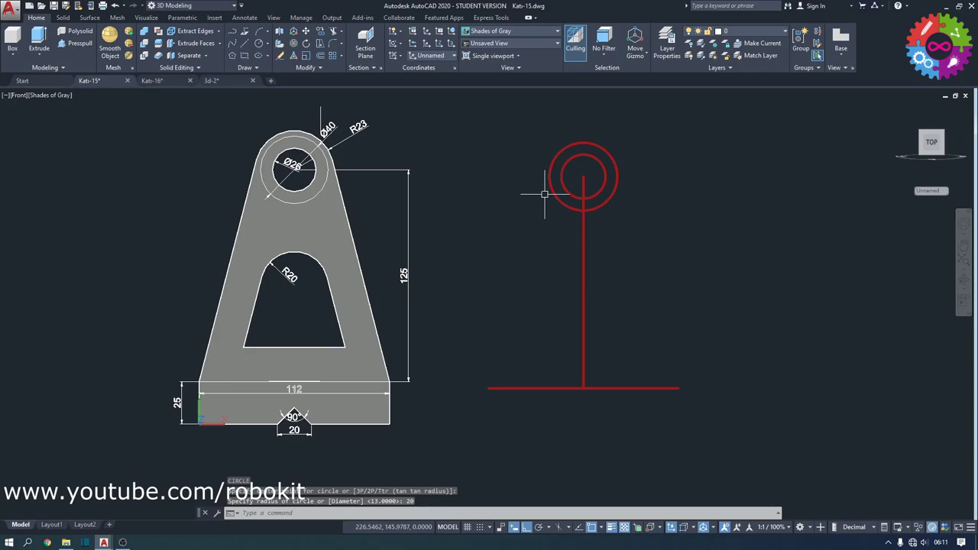
Add a concentric R23 circle and erase the vertical construction line
key("Return")
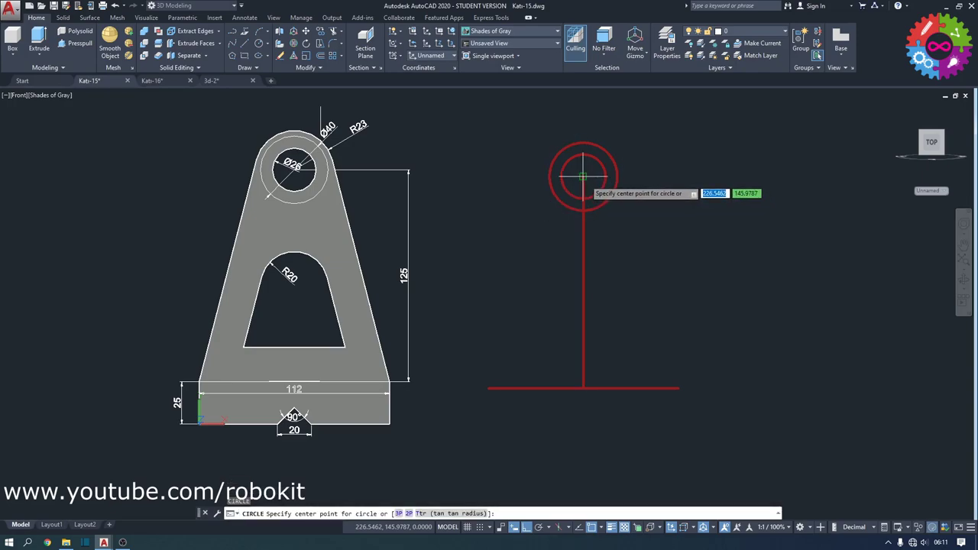
left_click(583, 176)
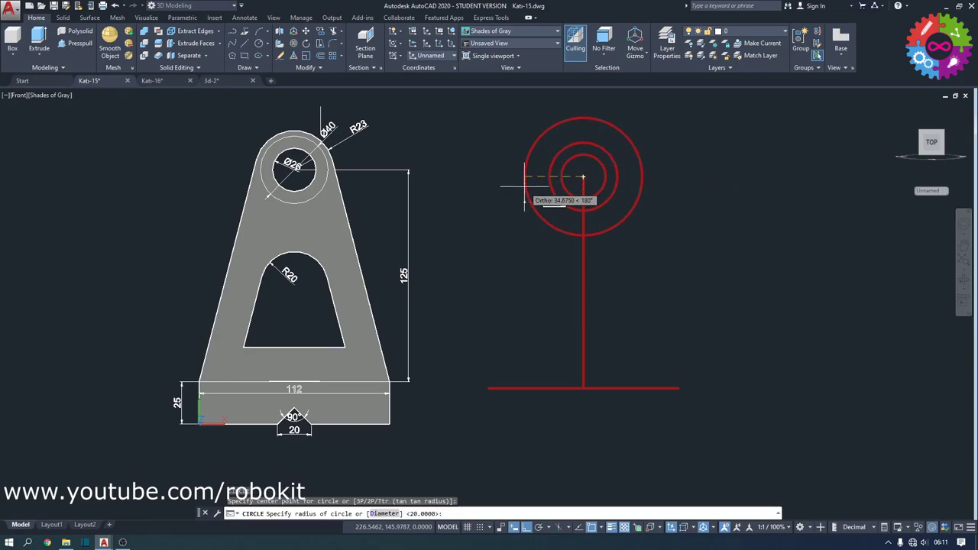
type("23")
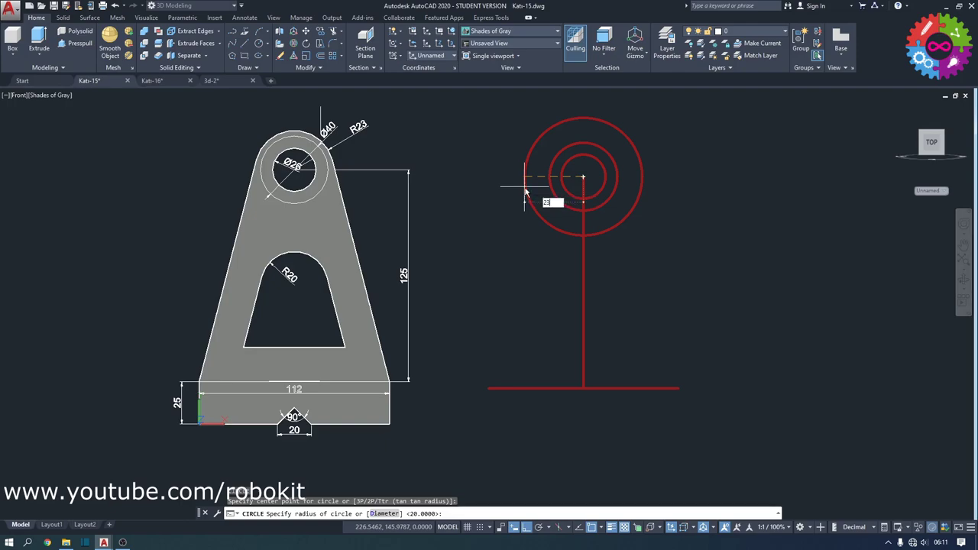
key("Return")
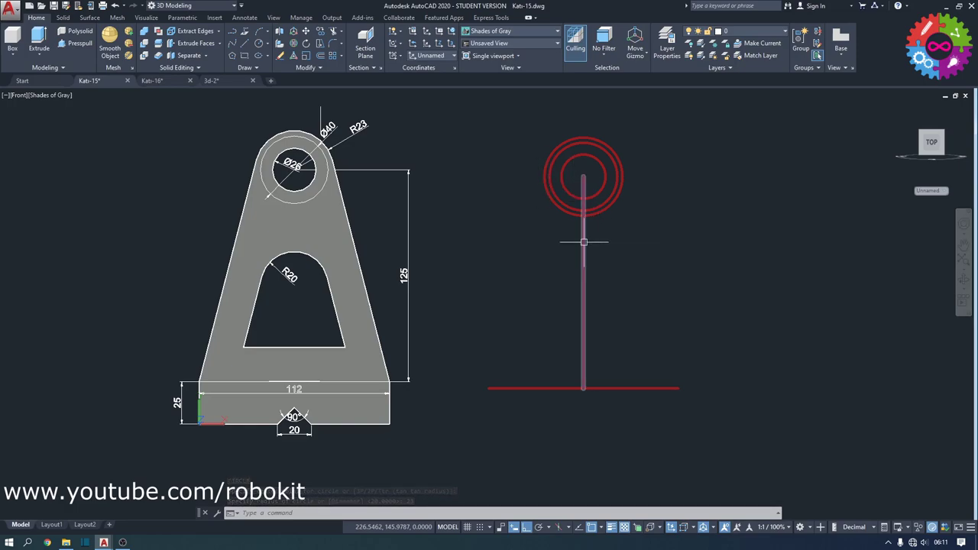
left_click(584, 240)
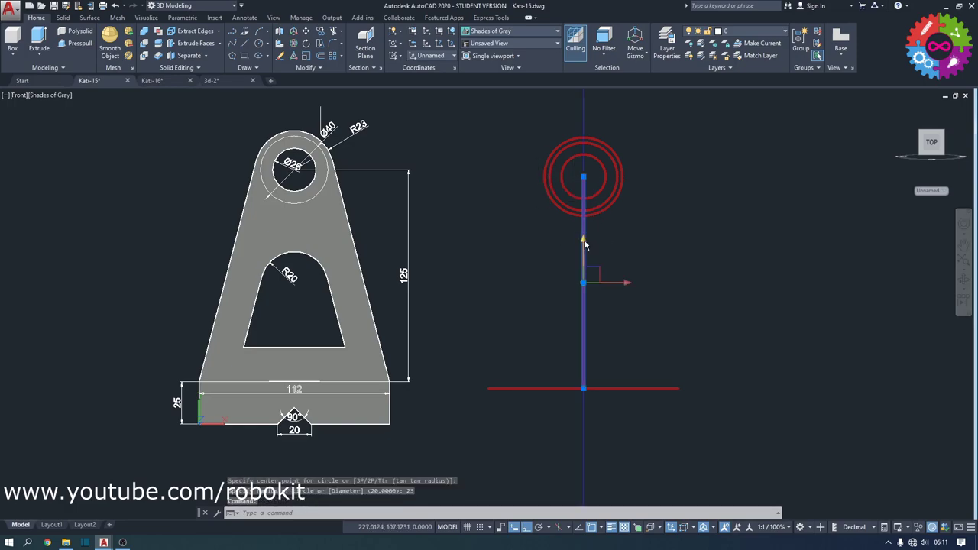
key("Delete")
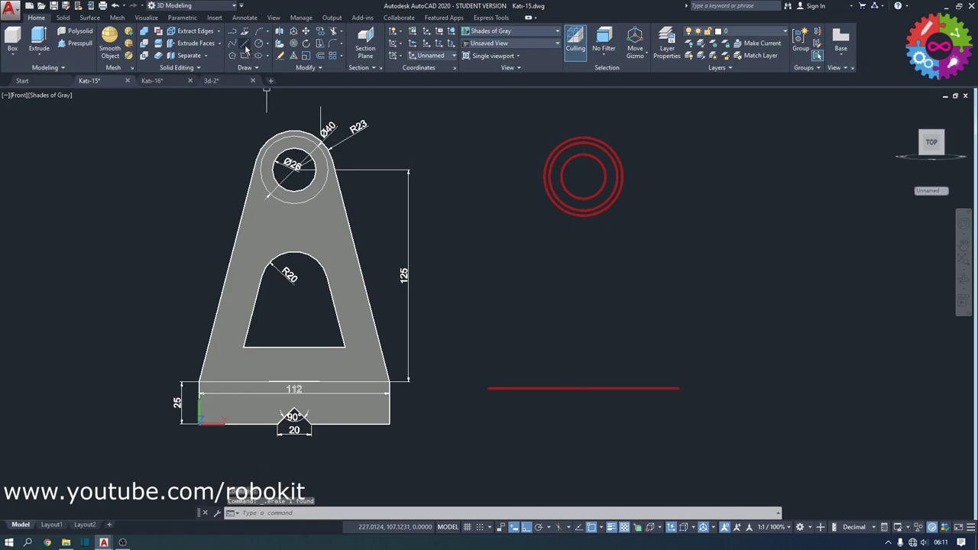
Draw a line tangent to the R23 circle's left side down to the base line's left end
left_click(244, 47)
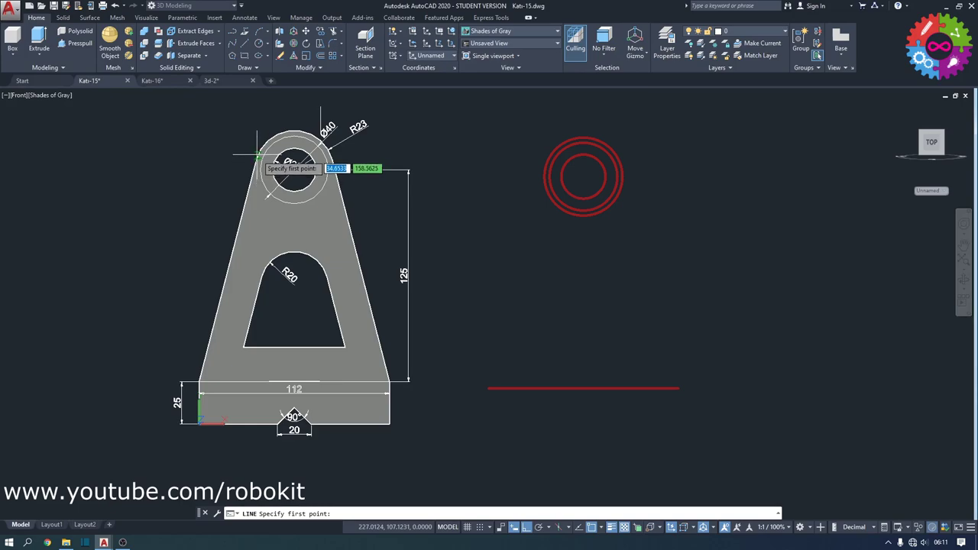
right_click(499, 232, "shift")
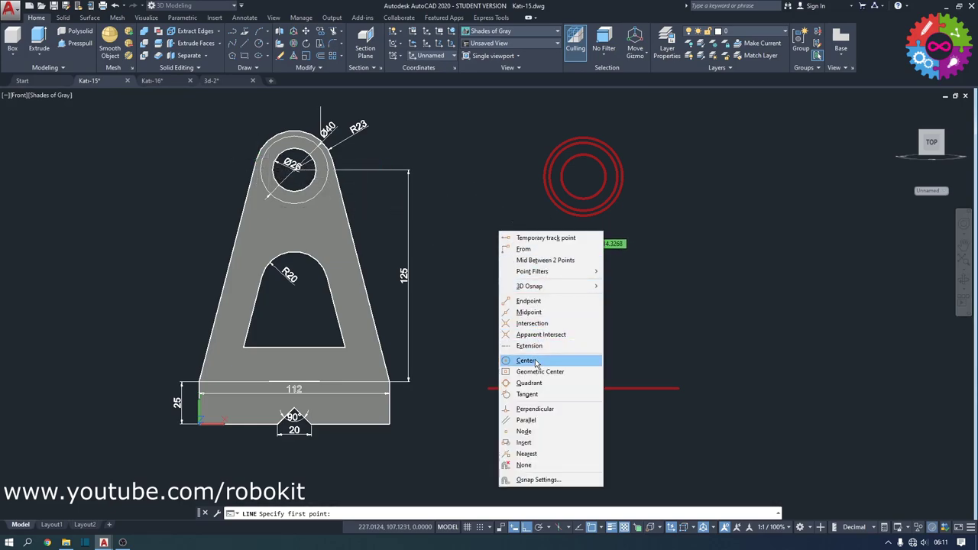
left_click(541, 395)
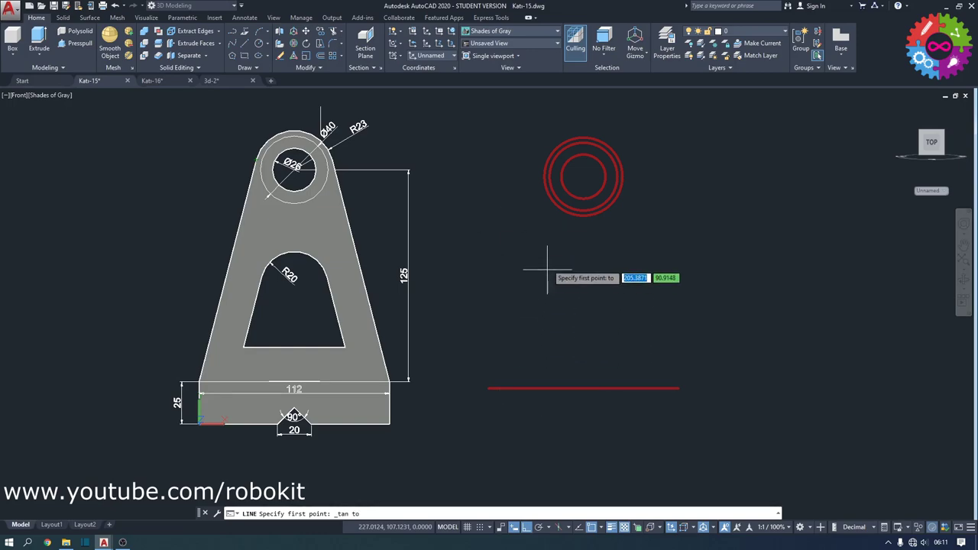
left_click(546, 164)
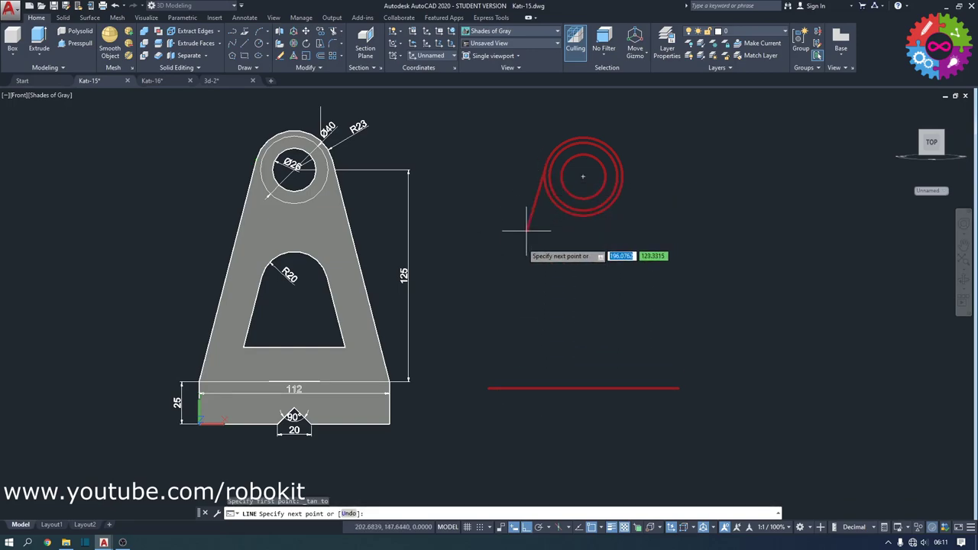
left_click(489, 388)
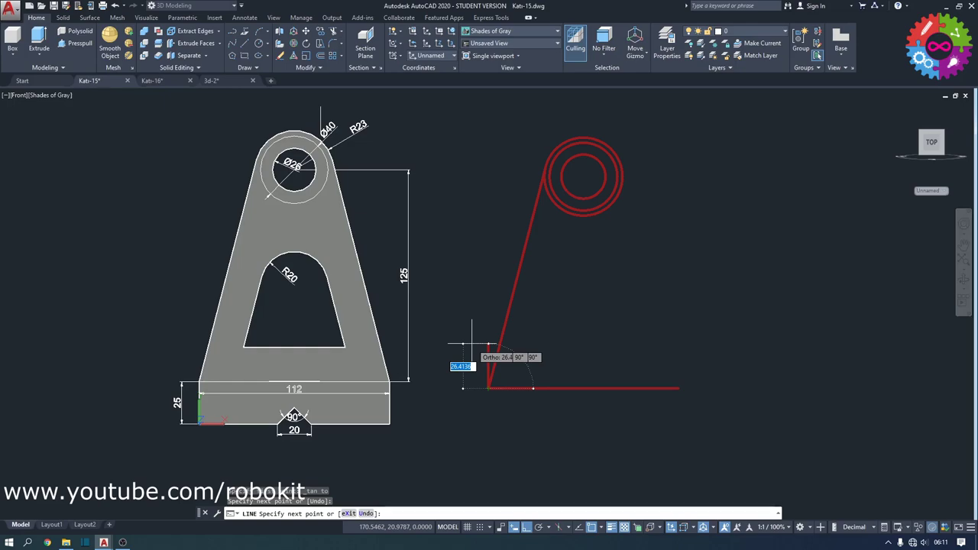
key("Return")
key("Return")
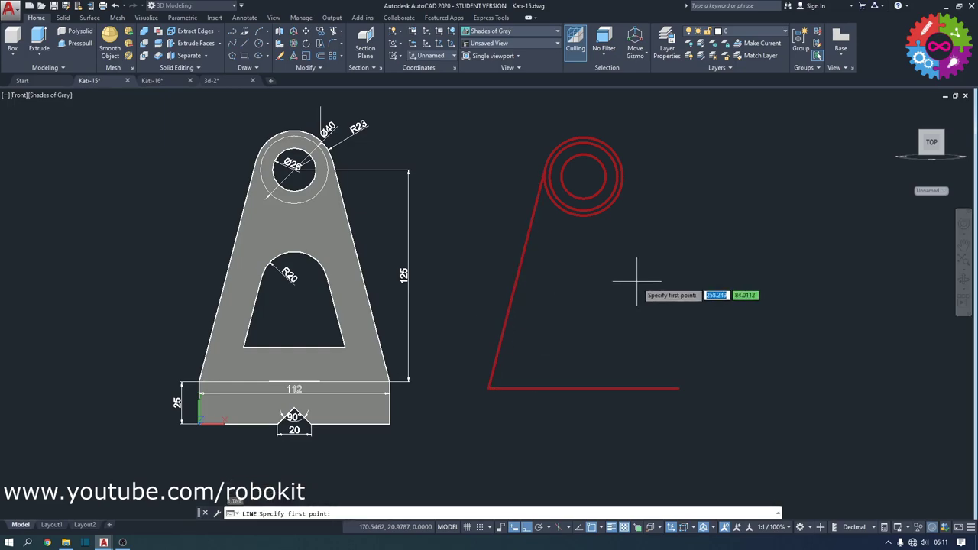
Draw a matching tangent line from the circle's right side to the base line's right end
right_click(636, 282, "shift")
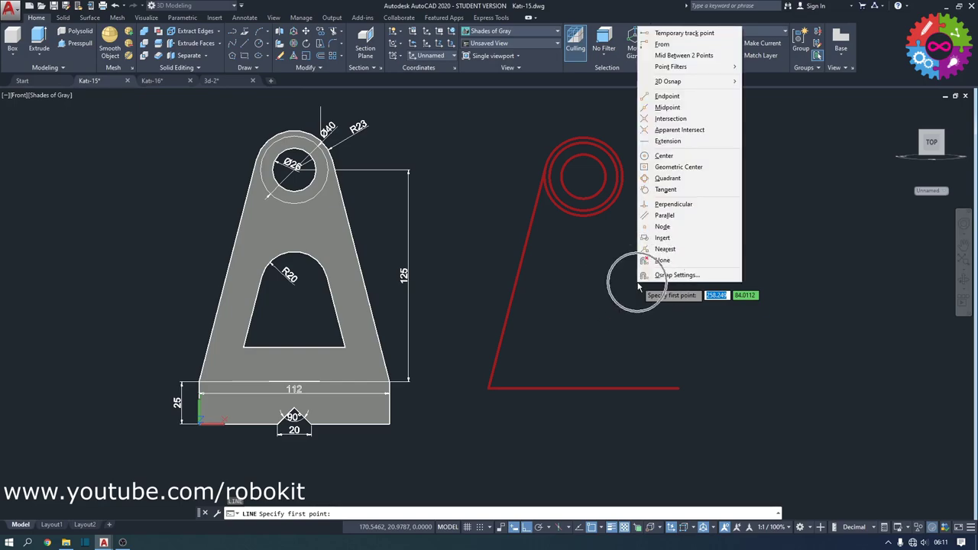
left_click(666, 189)
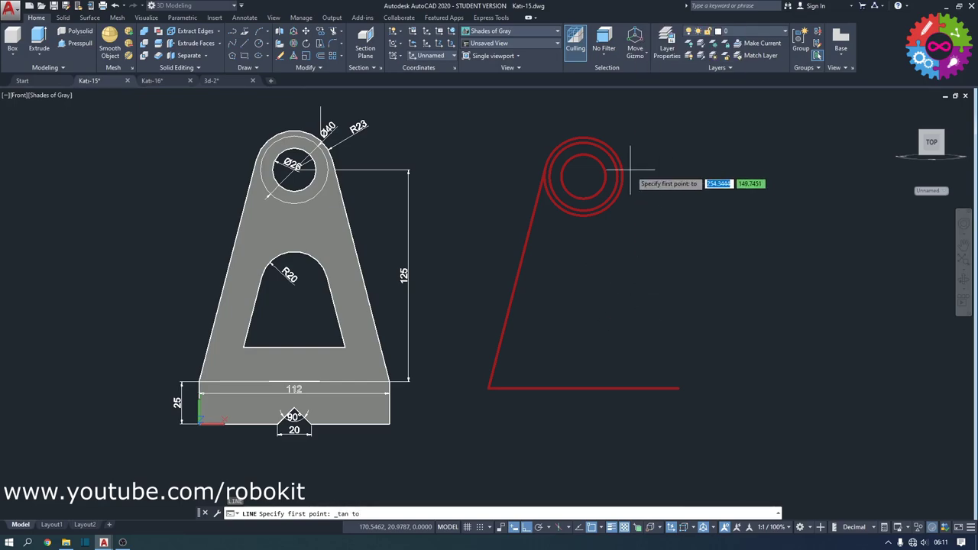
left_click(625, 161)
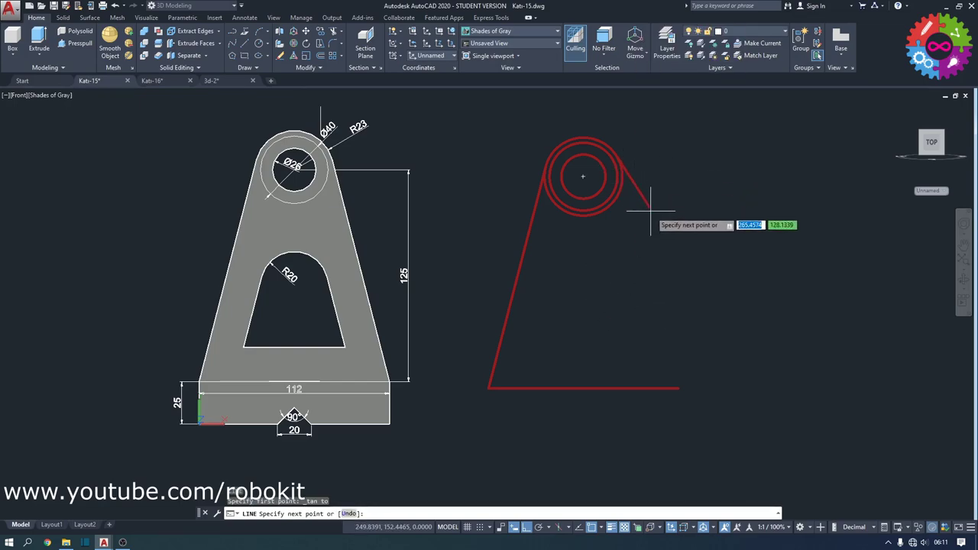
left_click(678, 388)
key("Escape")
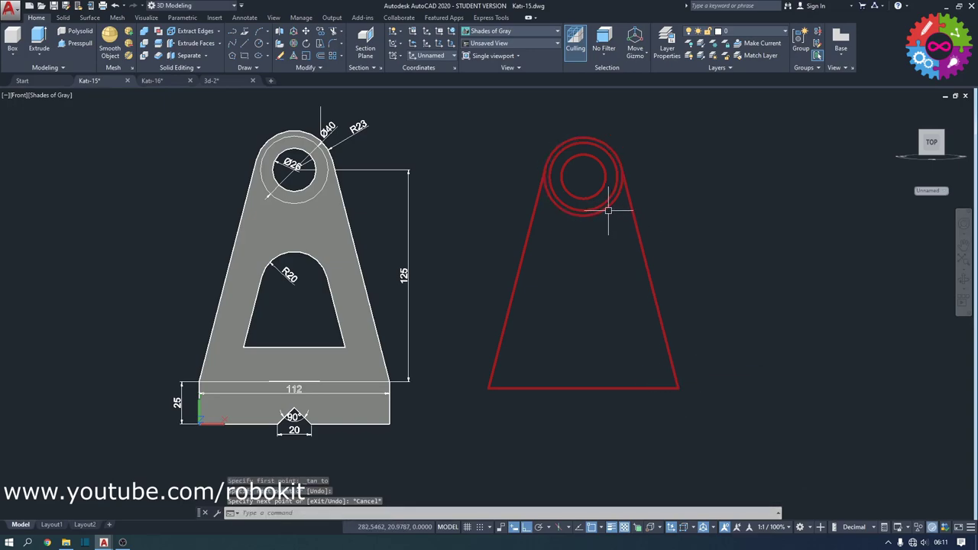
Trim away the R23 circle's lower arc lying between the two tangent lines
left_click(336, 33)
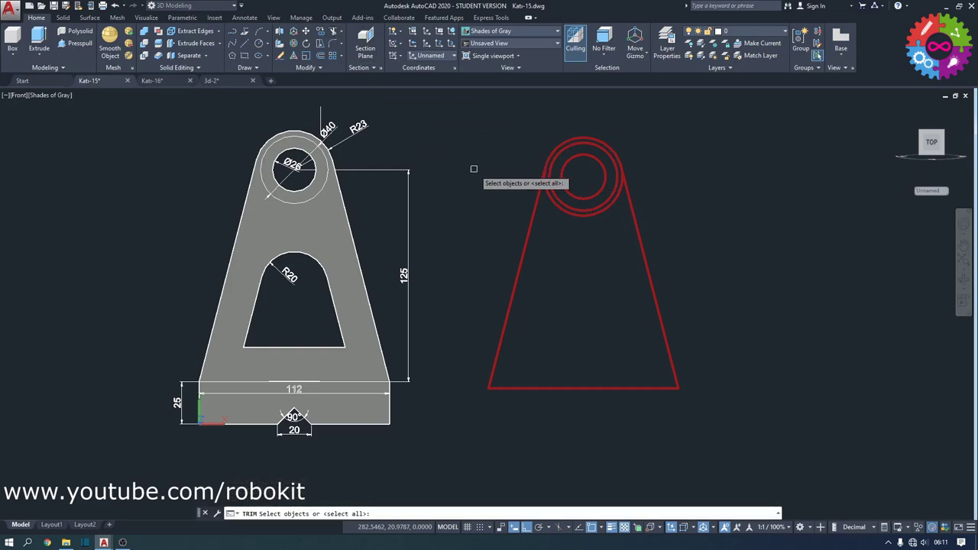
key("Return")
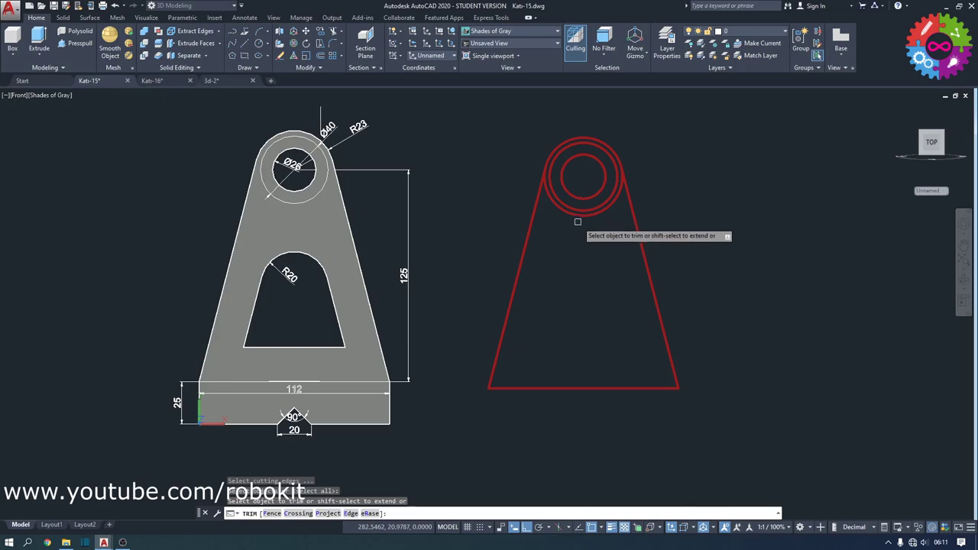
left_click(578, 217)
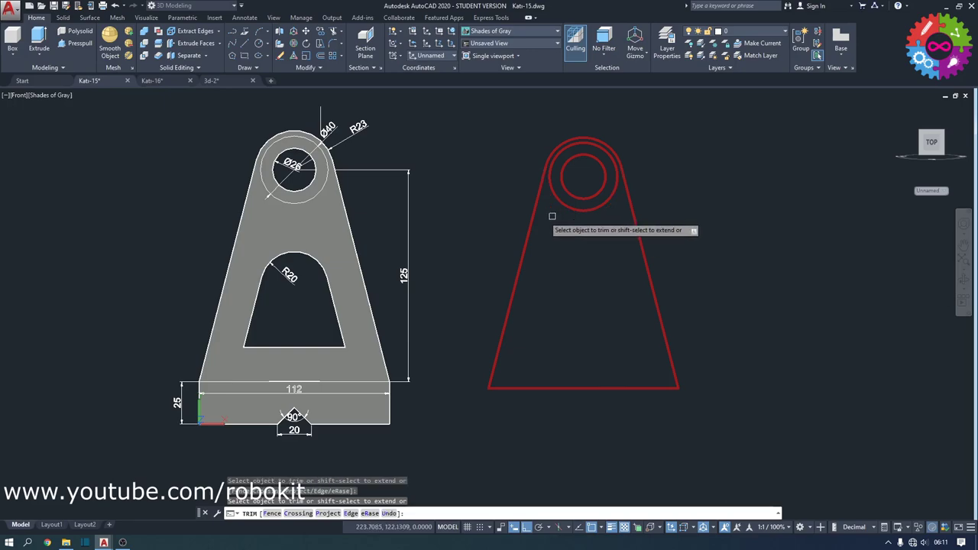
key("Escape")
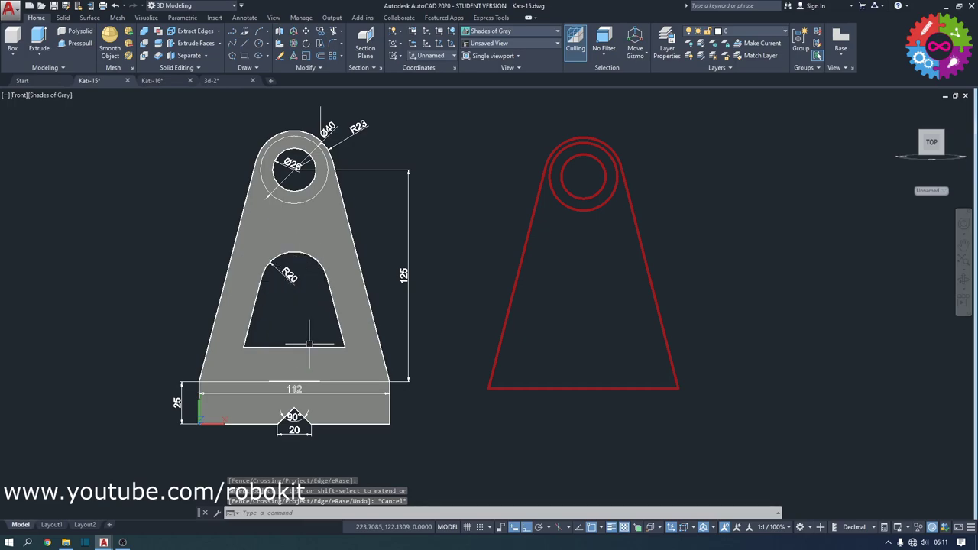
scroll(313, 348, "up", 2)
scroll(317, 352, "up", 2)
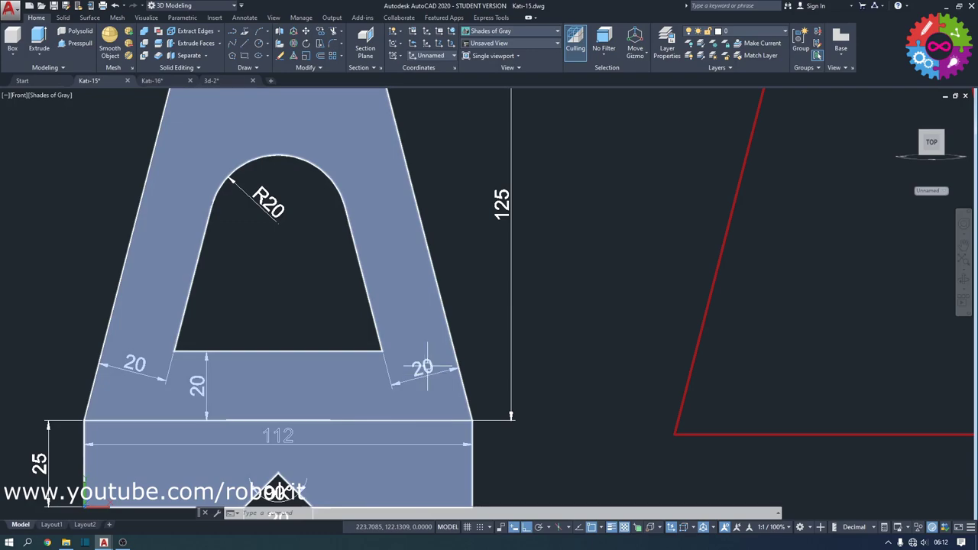
scroll(426, 369, "down", 2)
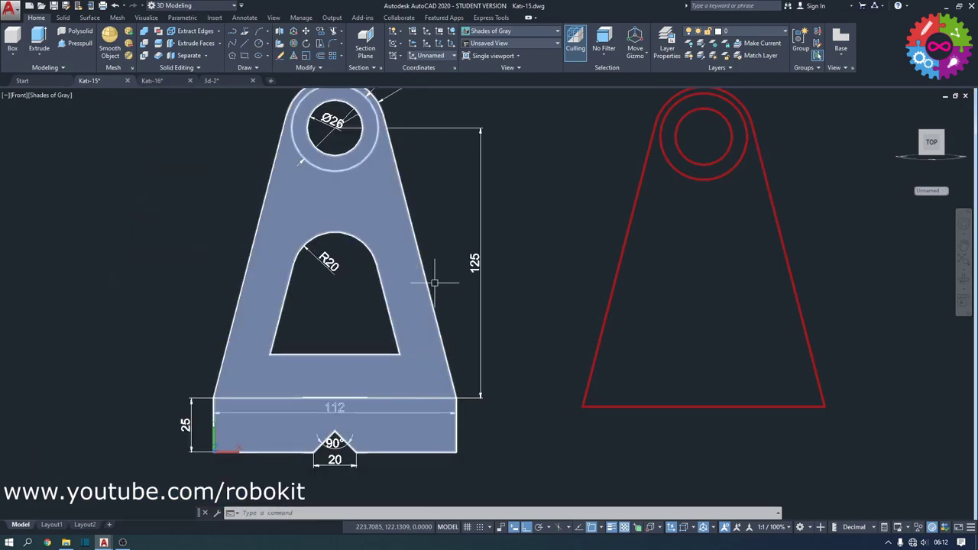
Join the base line, both slanted tangent lines and the top R23 arc into one polyline
middle_click_drag(574, 234, 564, 257)
middle_click(564, 257)
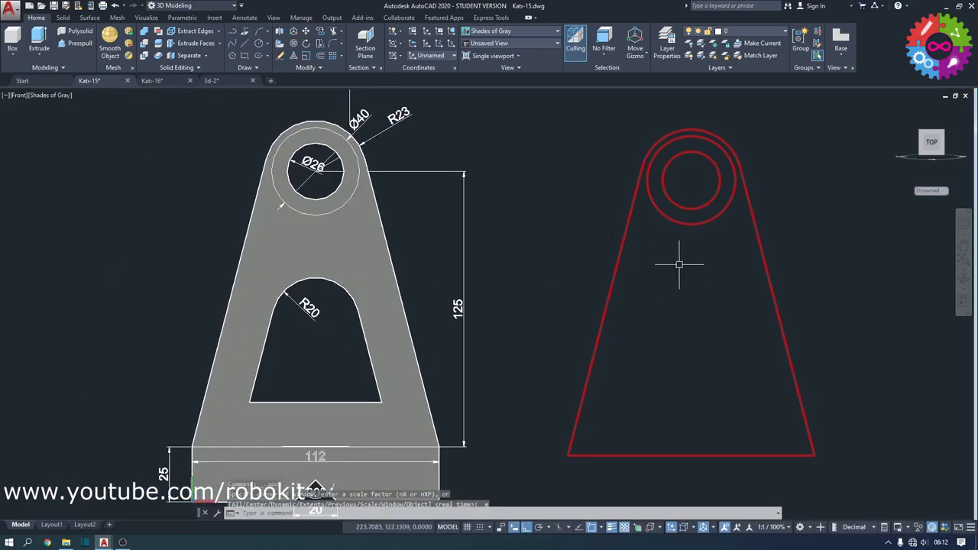
left_click(625, 251)
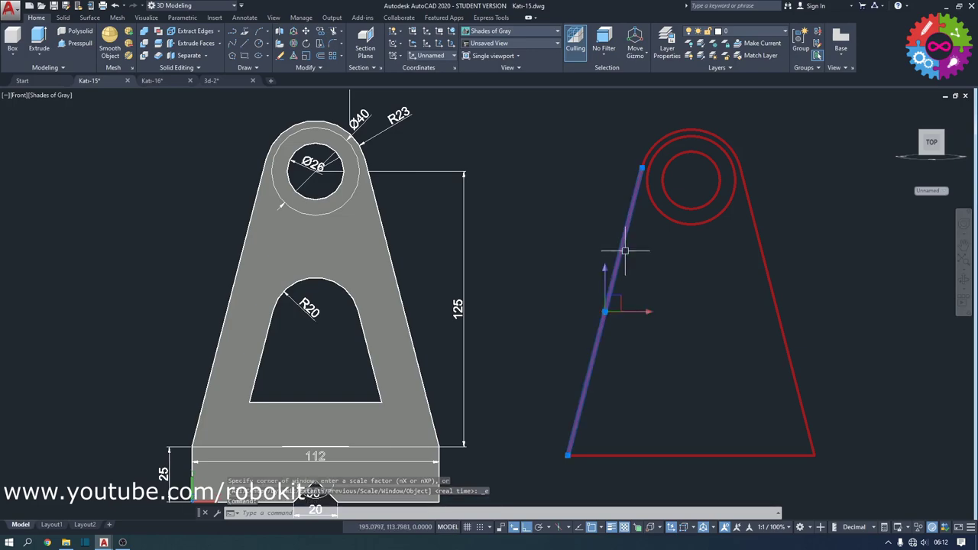
left_click(760, 253)
left_click(730, 145)
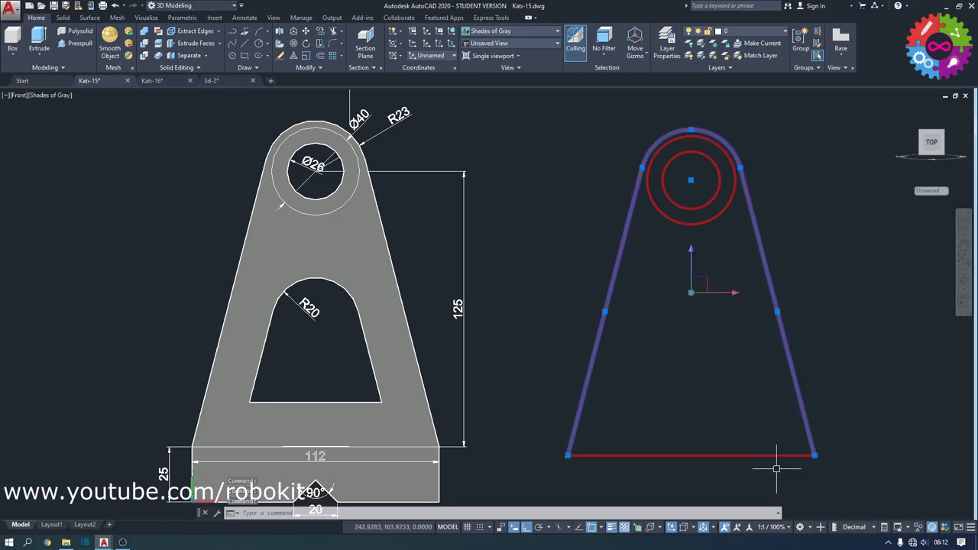
left_click(771, 454)
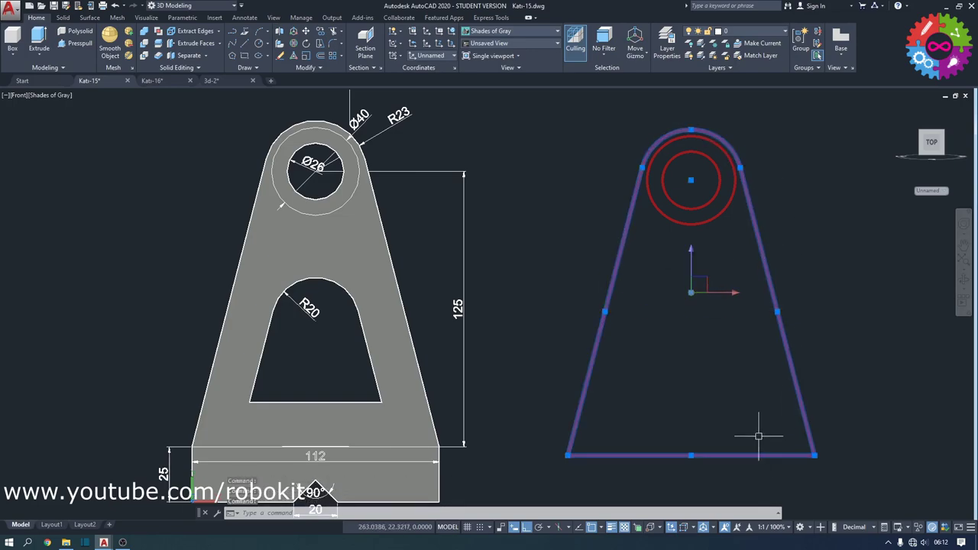
key("Return")
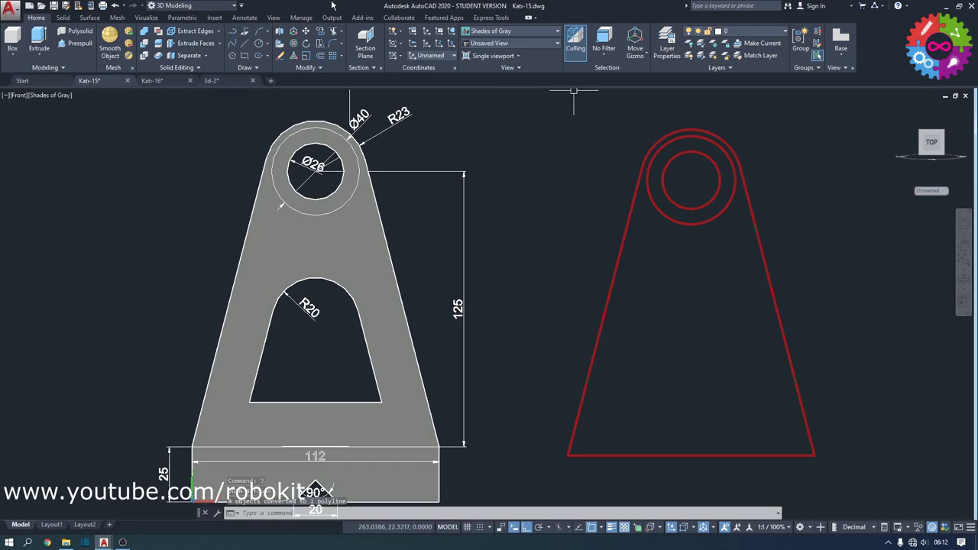
Offset the outer red profile 20 inward and delete the stray circle in the lower cutout
left_click(321, 59)
type("20")
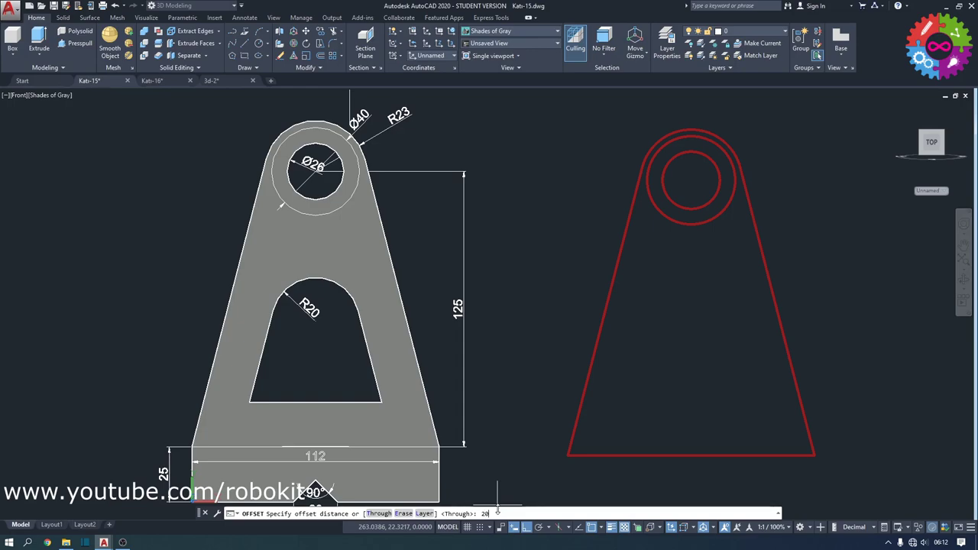
key("Return")
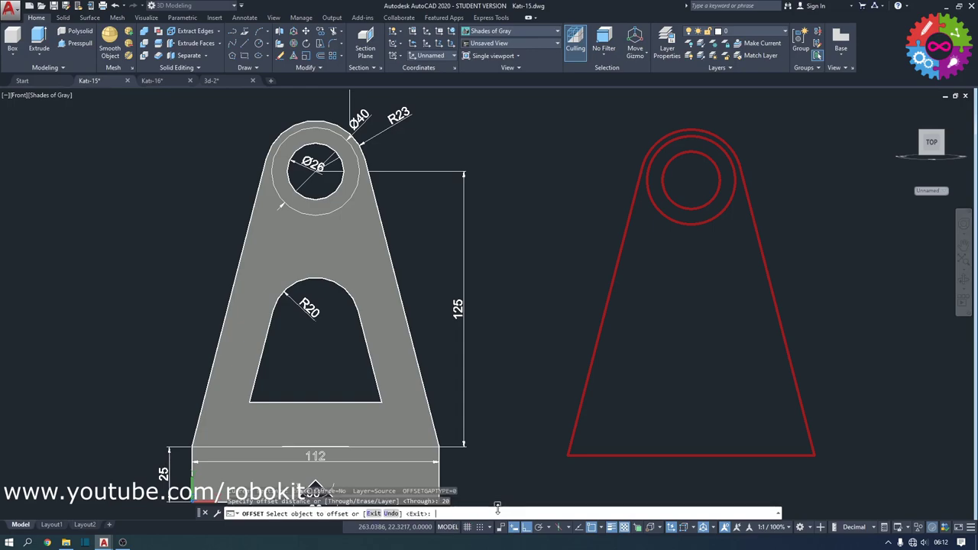
left_click(589, 370)
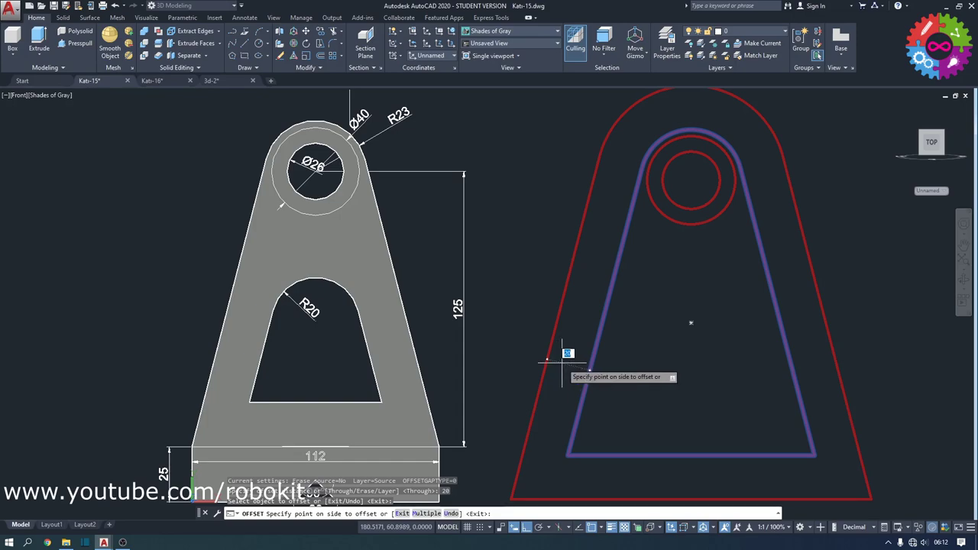
left_click(620, 367)
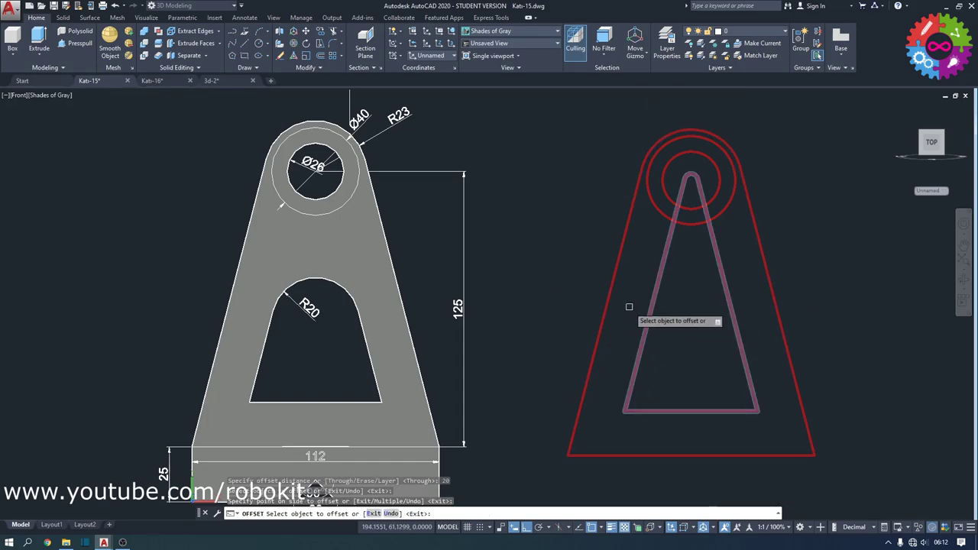
key("Escape")
left_click(318, 313)
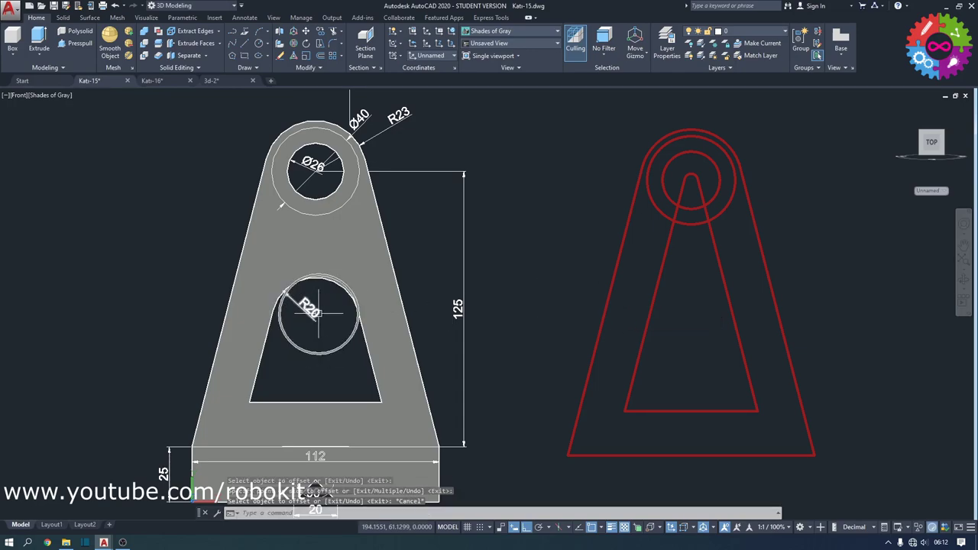
key("Delete")
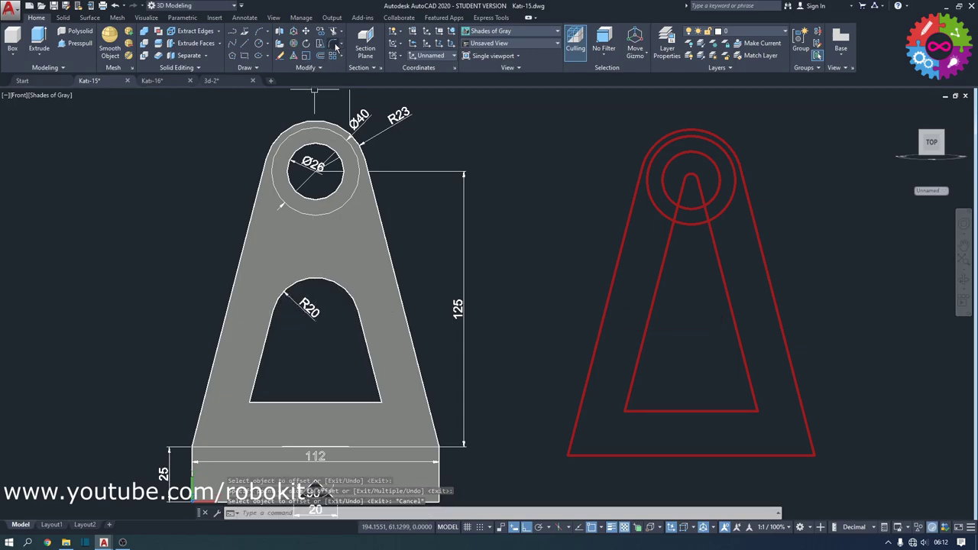
Fillet the inner outline's apex with radius 20, then frame the lower part of both profiles
left_click(334, 46)
type("r")
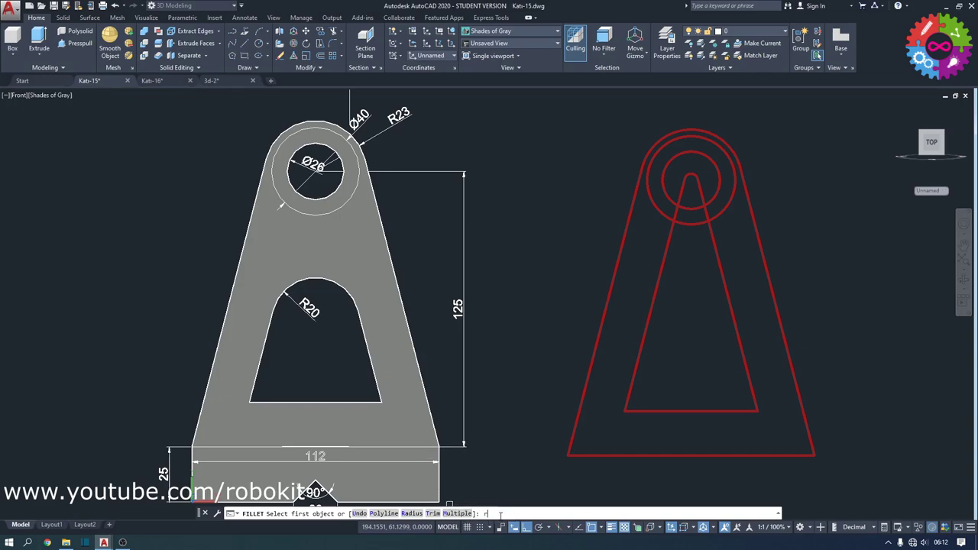
key("Return")
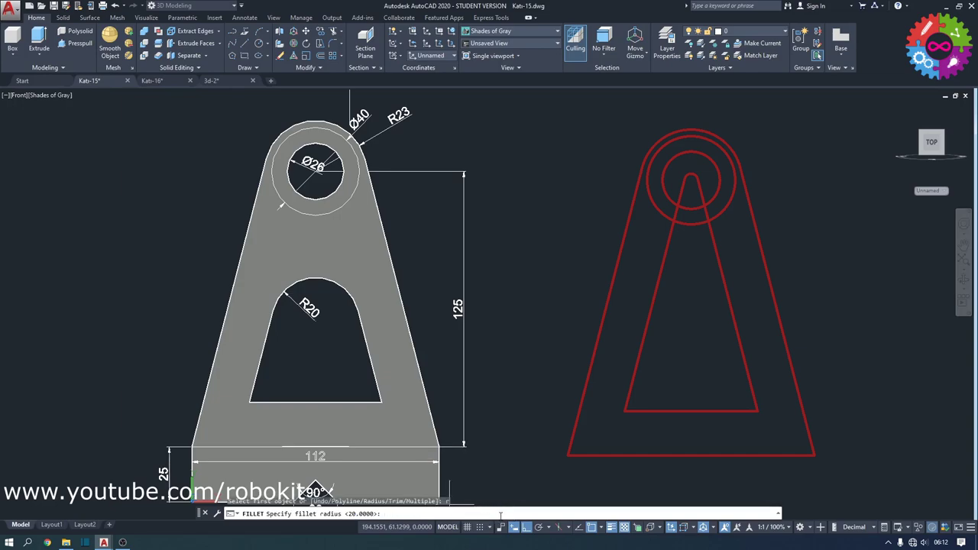
type("20")
key("Return")
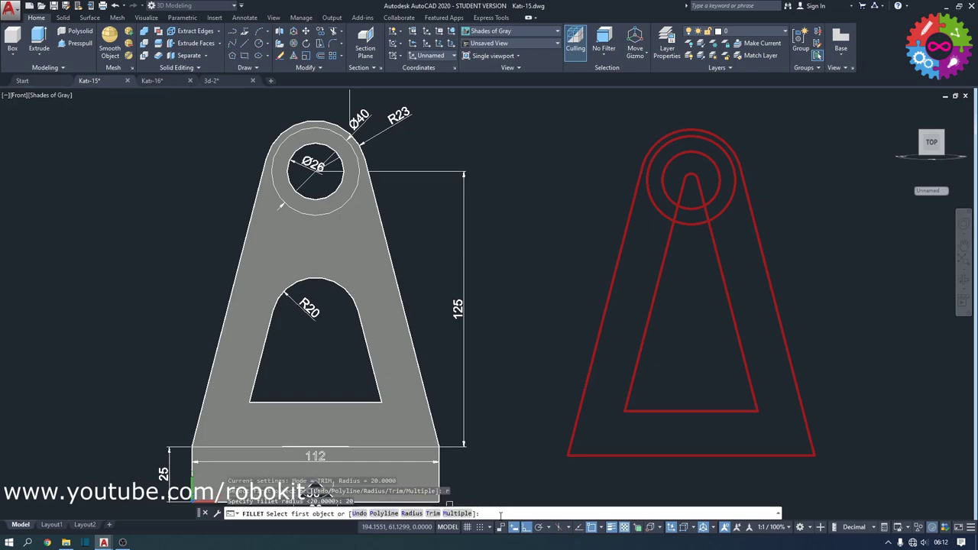
left_click(666, 243)
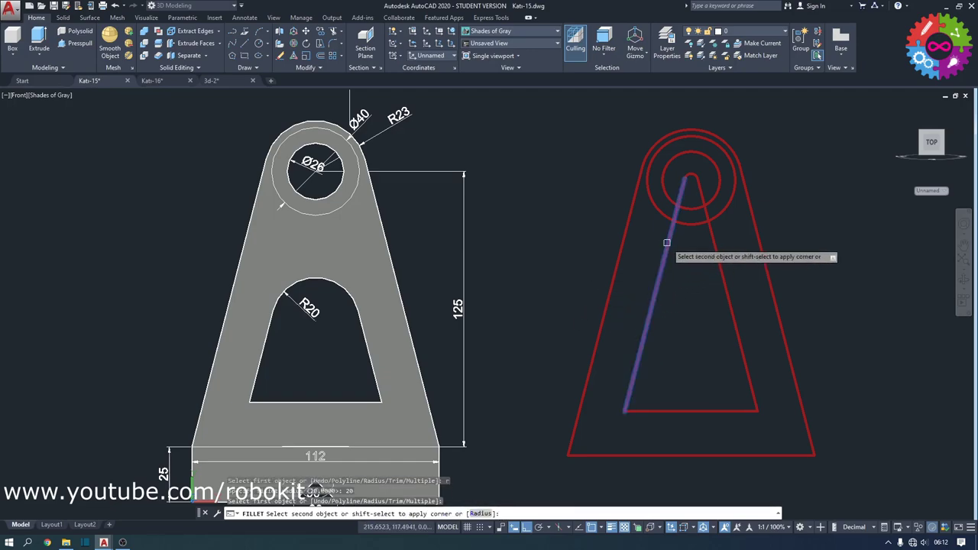
left_click(696, 246)
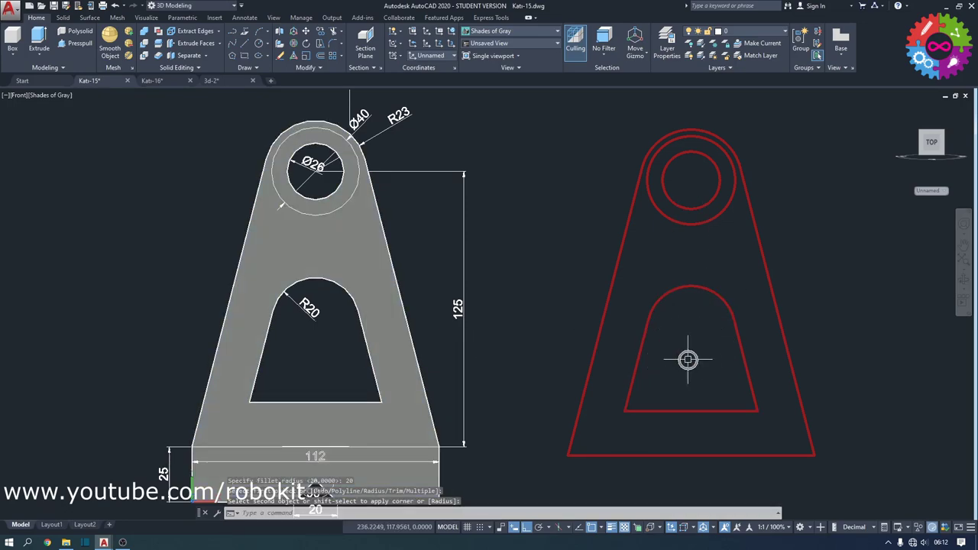
scroll(773, 360, "down", 2)
mouse_move(825, 399)
middle_mouse_down()
mouse_move(769, 343)
mouse_move(639, 320)
middle_mouse_up()
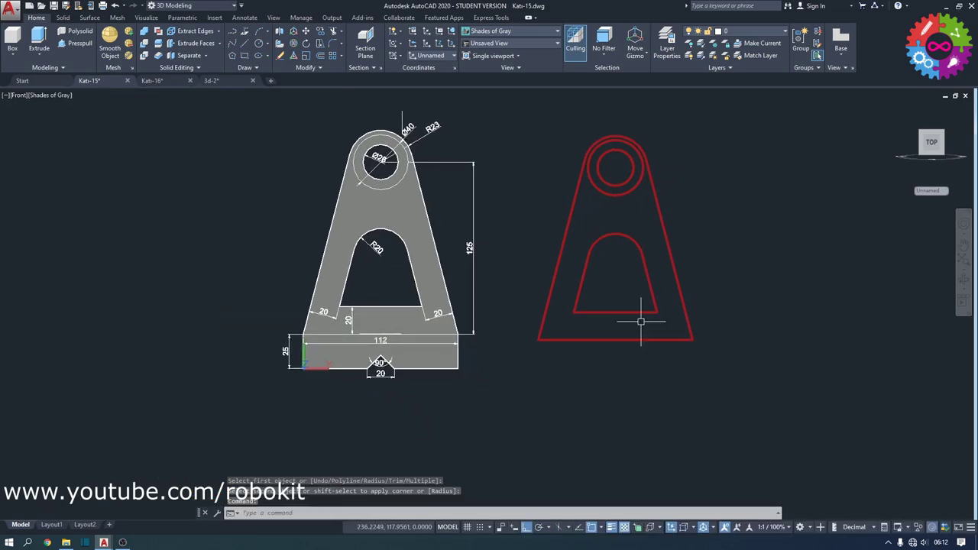
scroll(374, 354, "up", 2)
scroll(374, 354, "up", 1)
middle_click_drag(716, 365, 489, 370)
key("Escape")
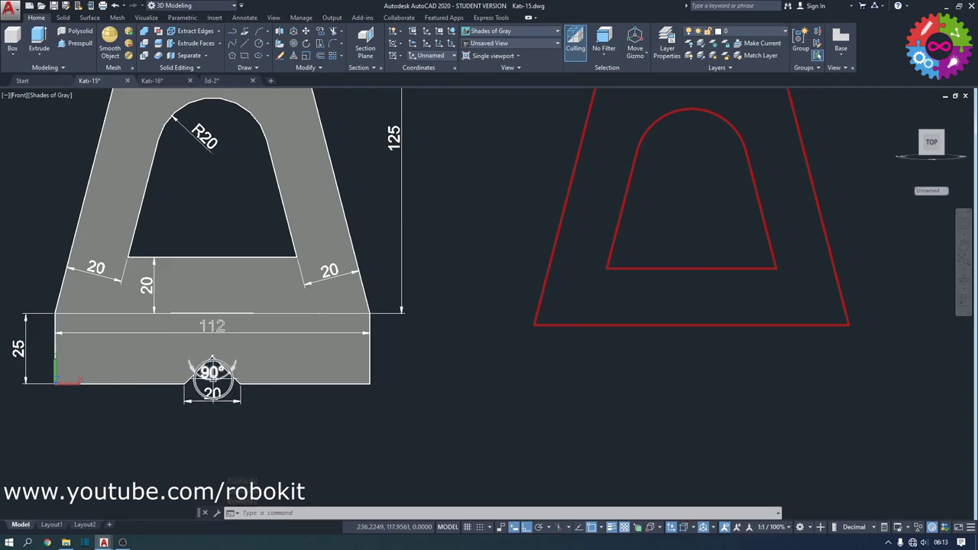
Draw a 25-long vertical guide line down from the outline's bottom-edge midpoint
left_click(244, 45)
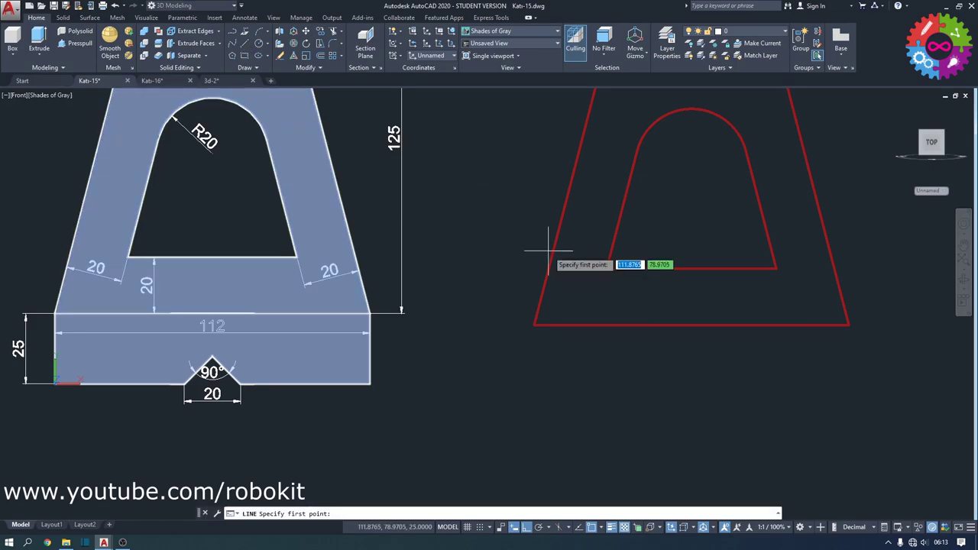
left_click(692, 325)
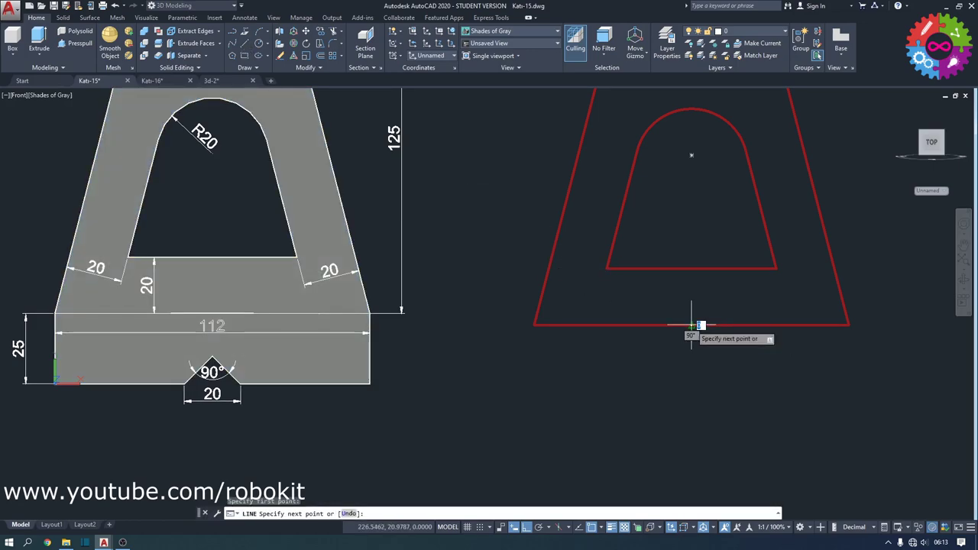
type("25")
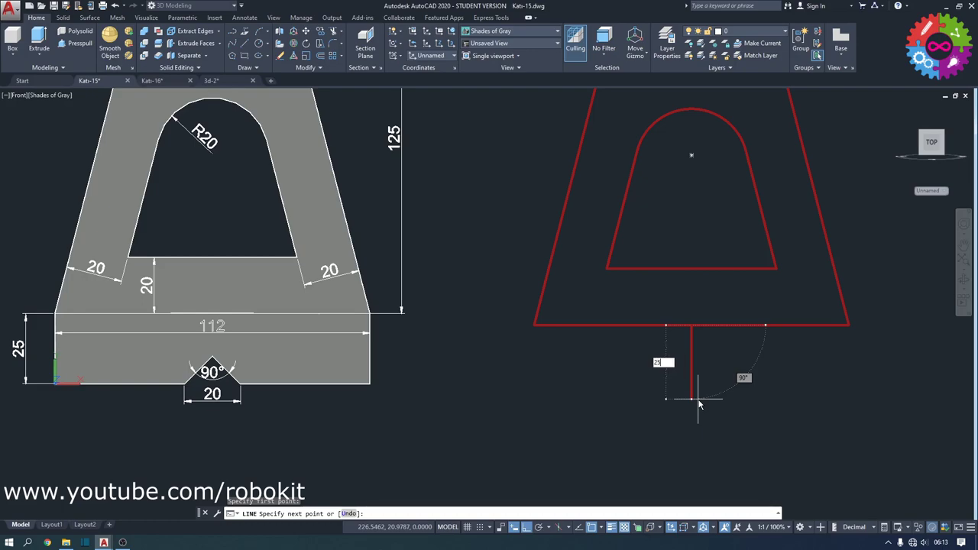
key("Return")
key("Escape")
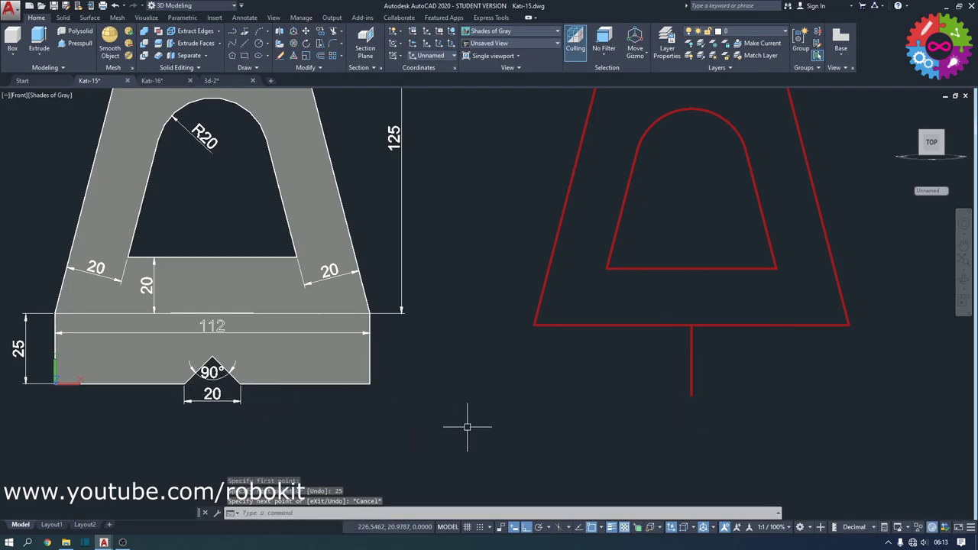
Draw a 20-long horizontal line below and left of the outline
key("Return")
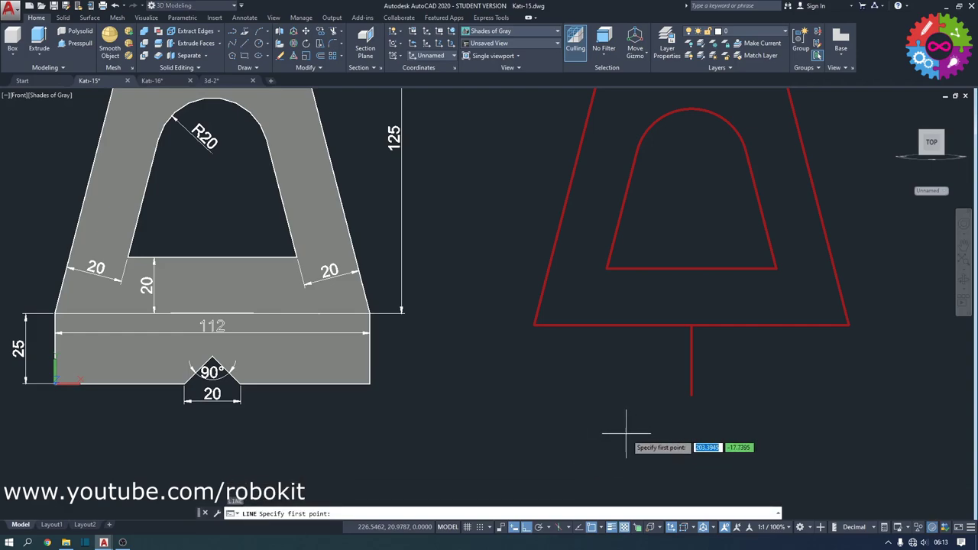
left_click(624, 433)
type("20")
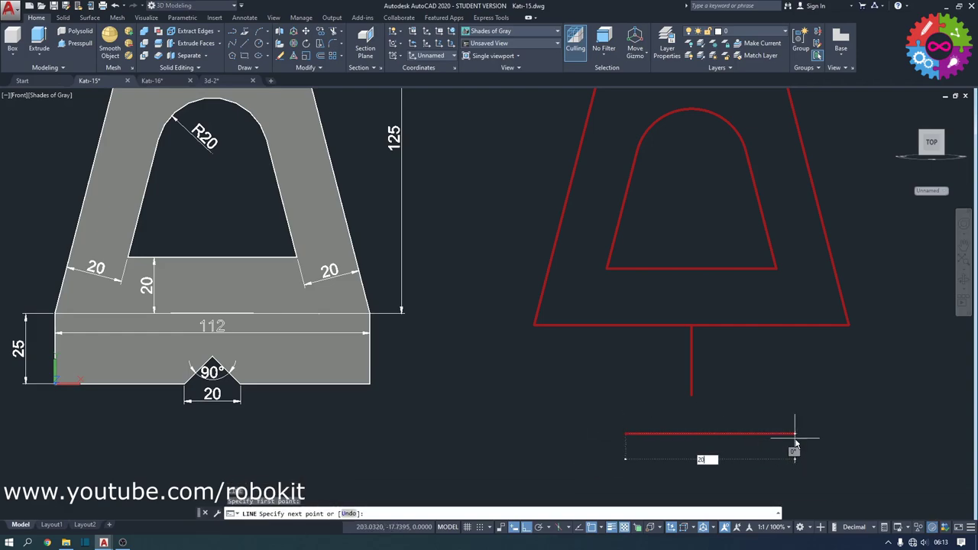
key("Return")
key("Escape")
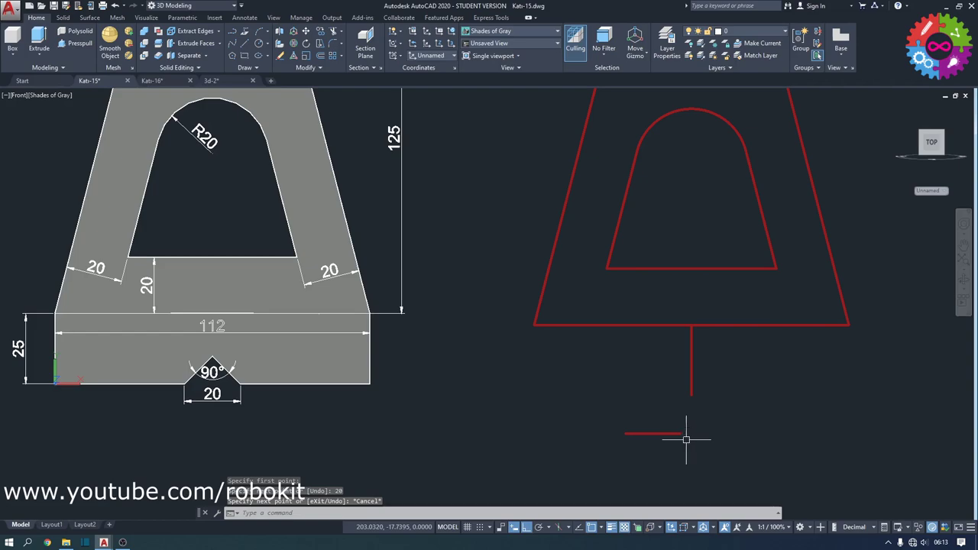
Centre the 20 line by its midpoint on the guide line's lower end, then erase the guide
left_click(656, 434)
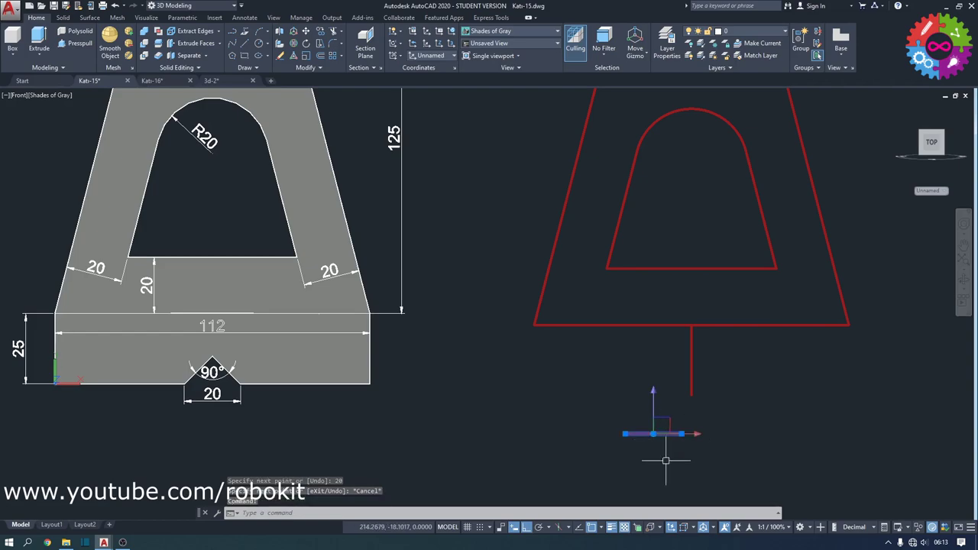
left_click(652, 434)
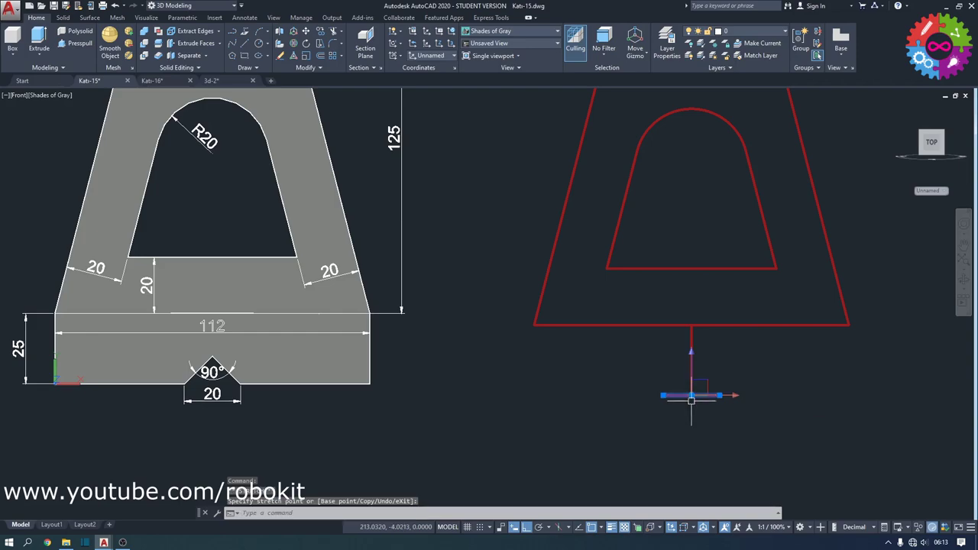
left_click(691, 395)
key("Escape")
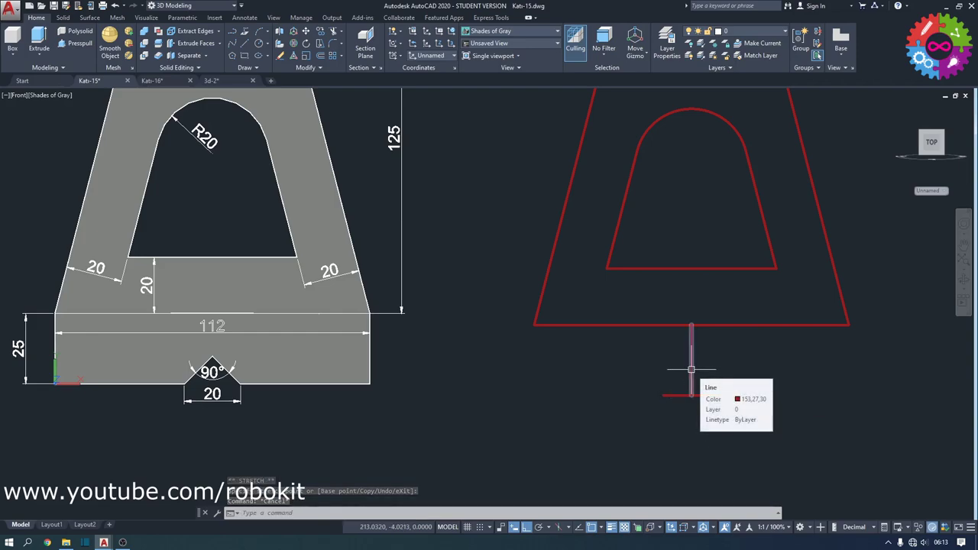
left_click(691, 370)
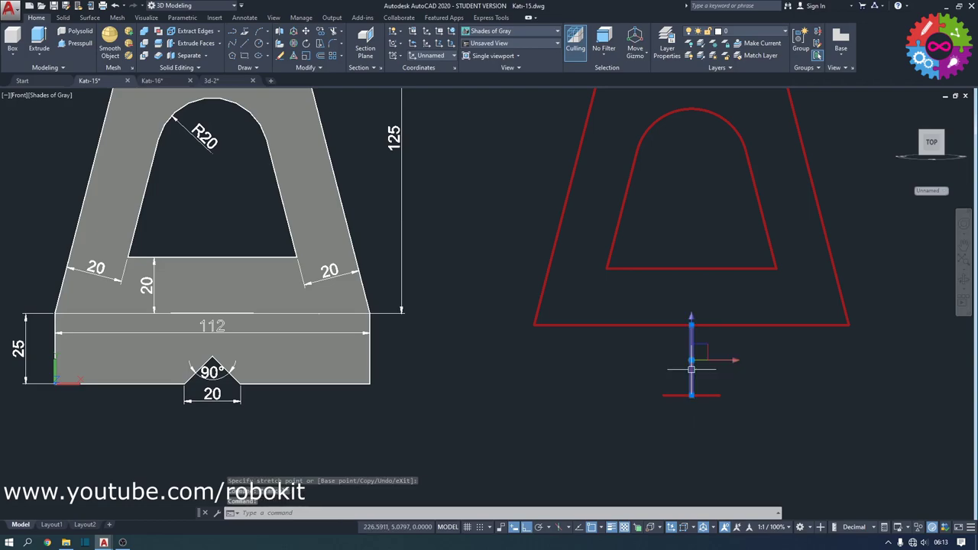
key("Delete")
left_click(315, 124)
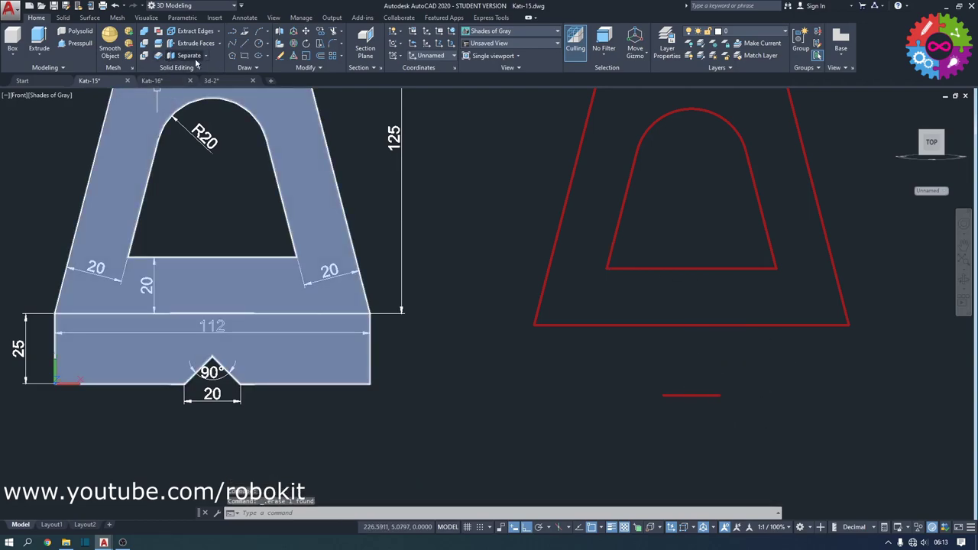
Draw a diagonal at 135° rising from the 20 line's right end
left_click(244, 44)
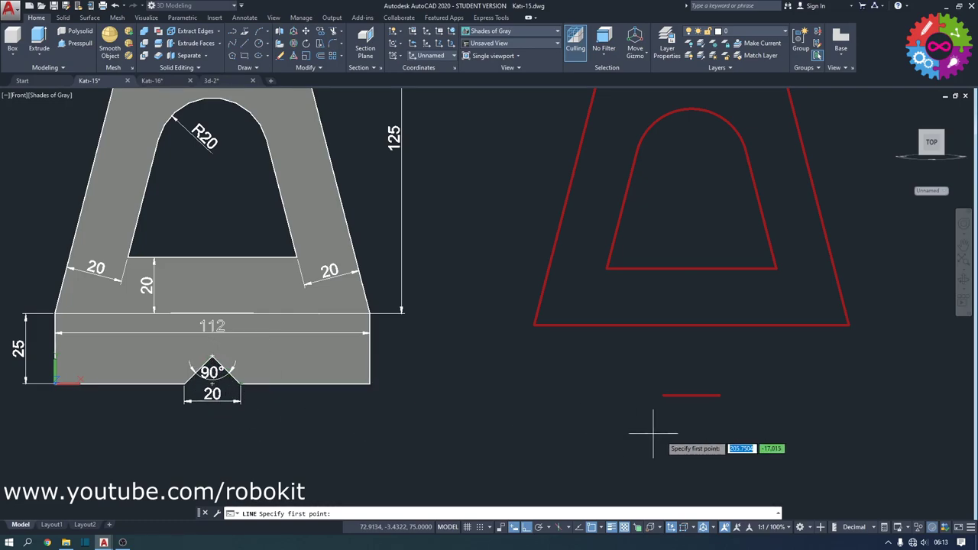
left_click(718, 396)
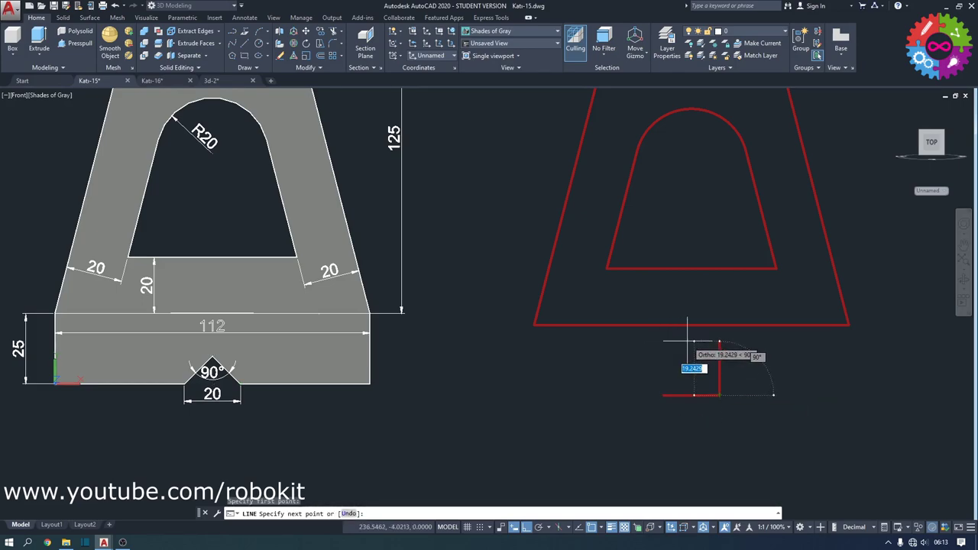
type("<135")
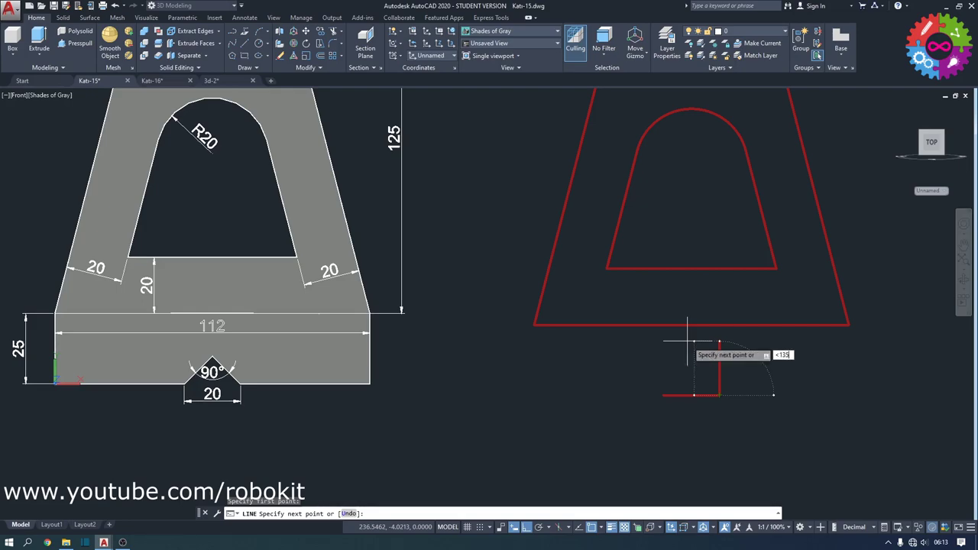
key("Return")
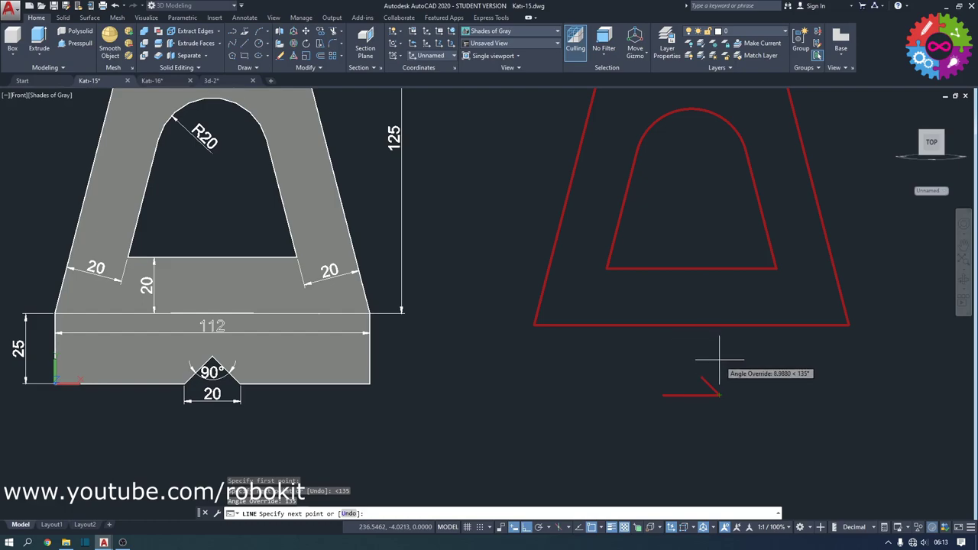
left_click(656, 345)
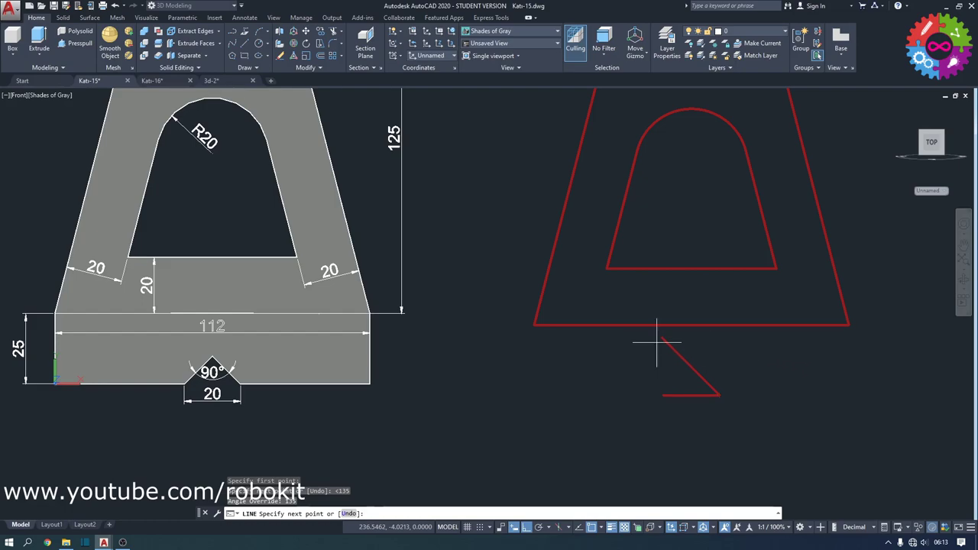
key("Escape")
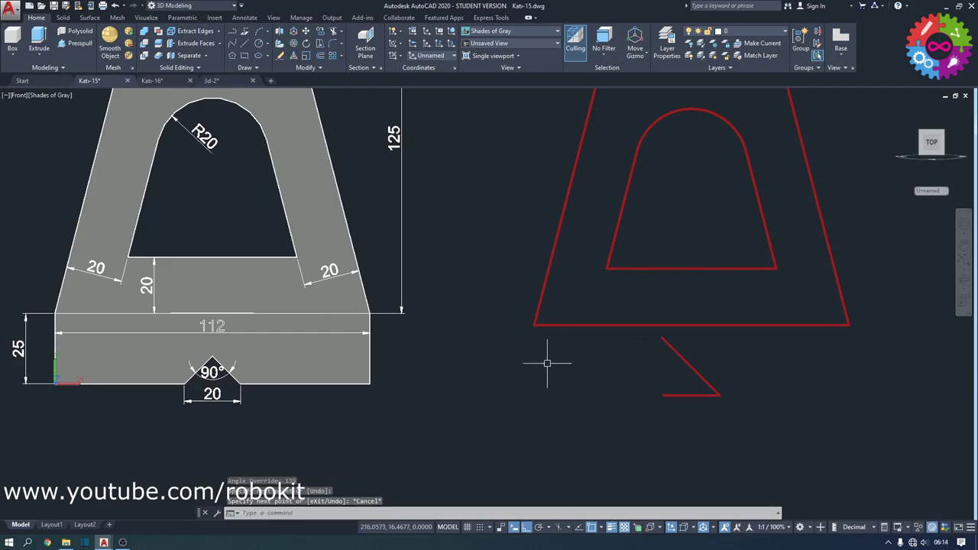
Draw a crossing diagonal at 45° rising from the 20 line's left end
key("Return")
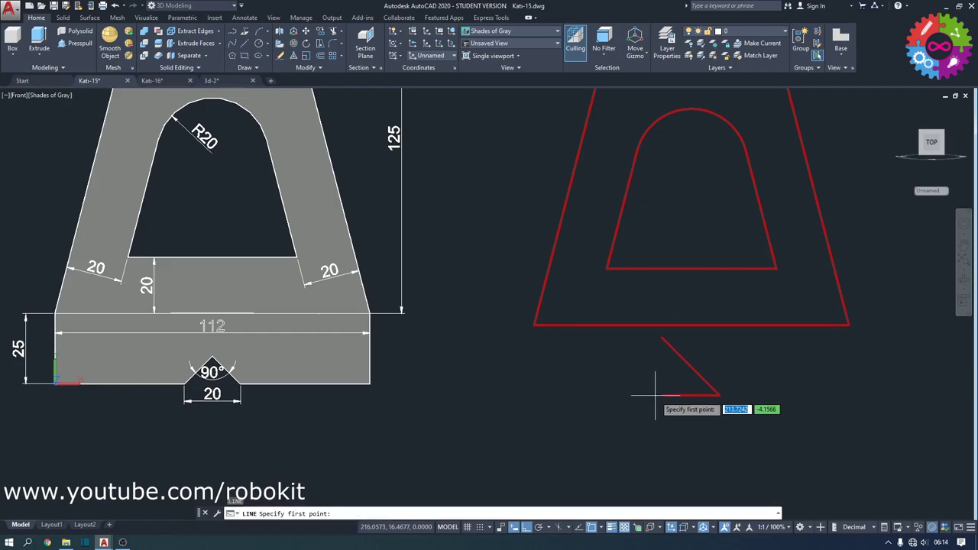
left_click(691, 395)
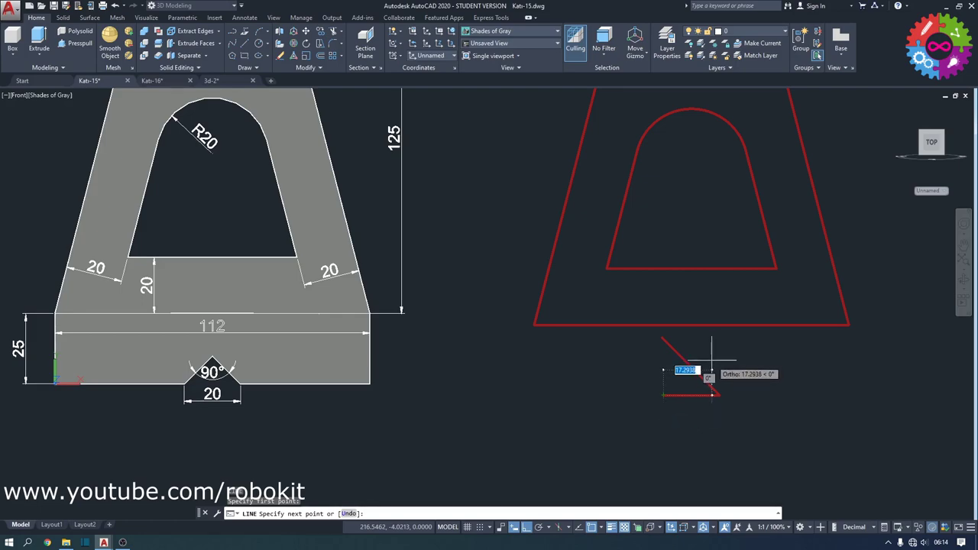
type("<")
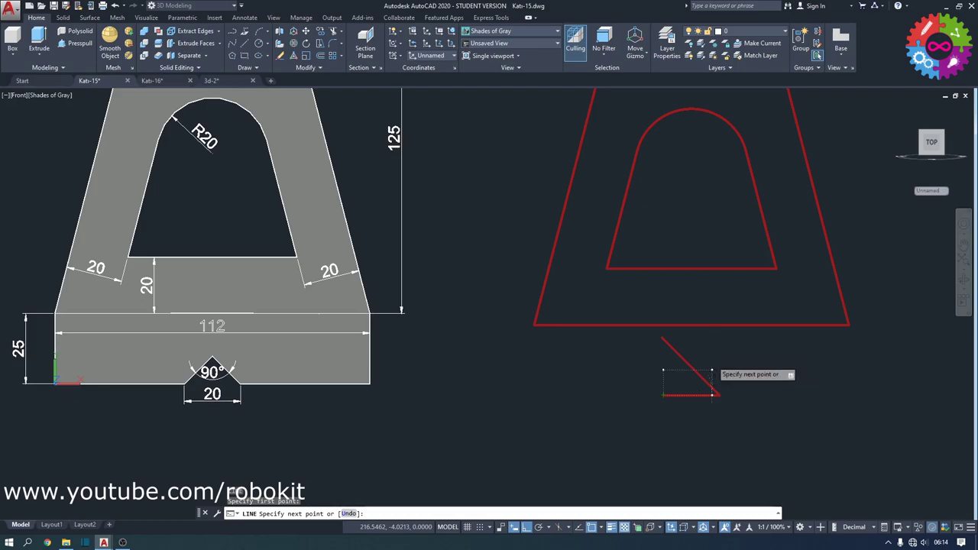
key("Return")
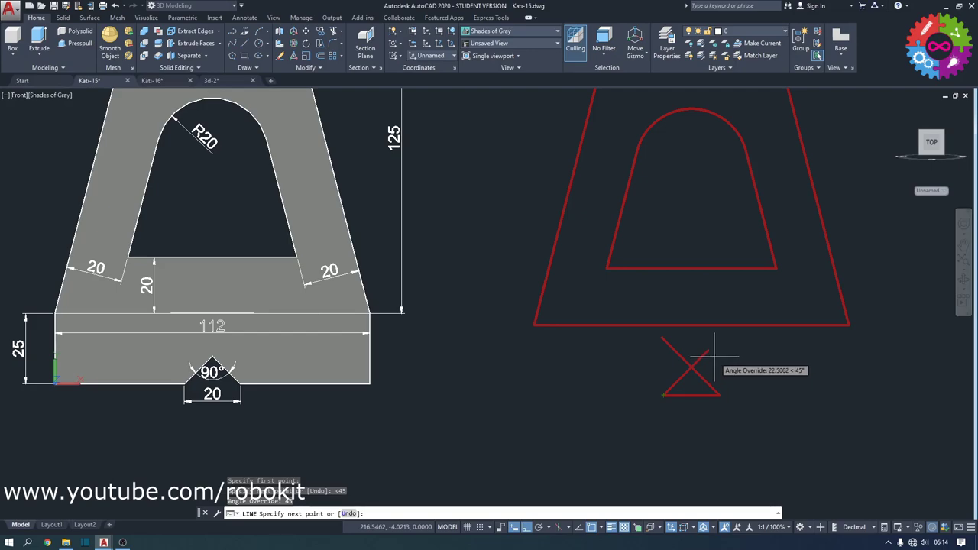
left_click(711, 357)
key("Escape")
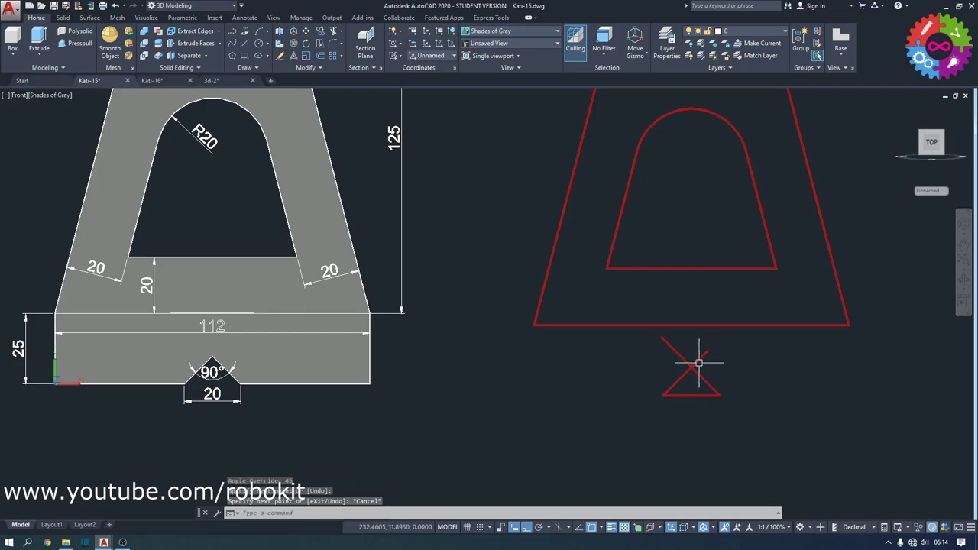
Trim the X's upper-right arm and erase the line under the notch
left_click(333, 34)
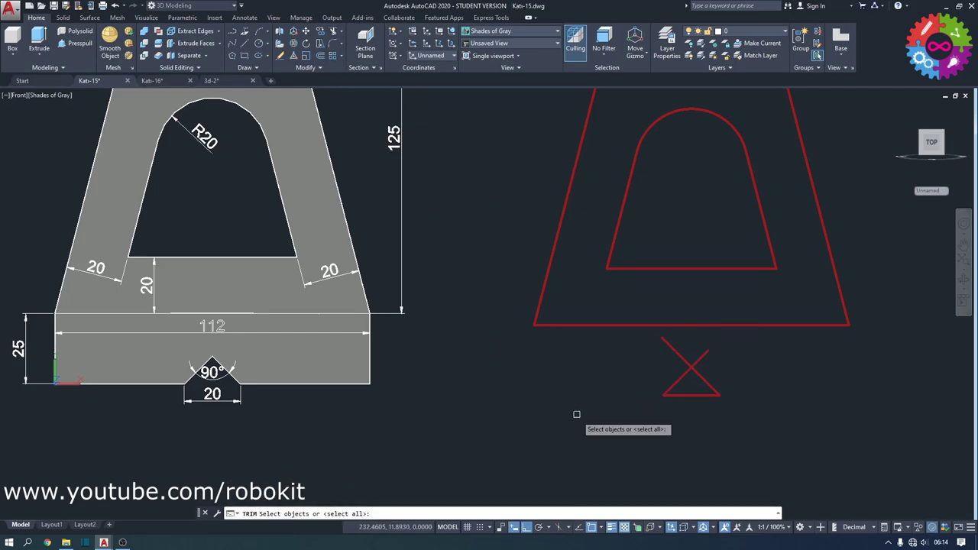
left_click(704, 357)
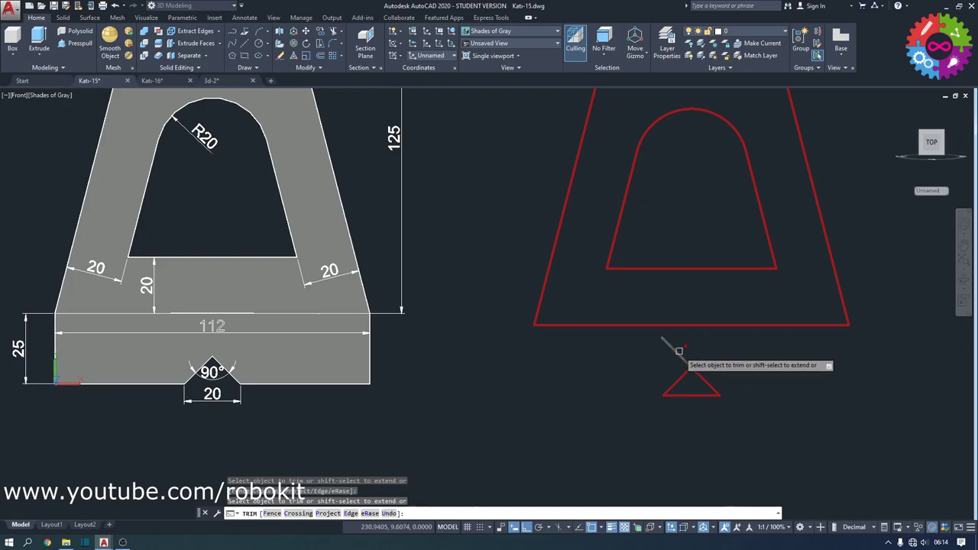
key("Escape")
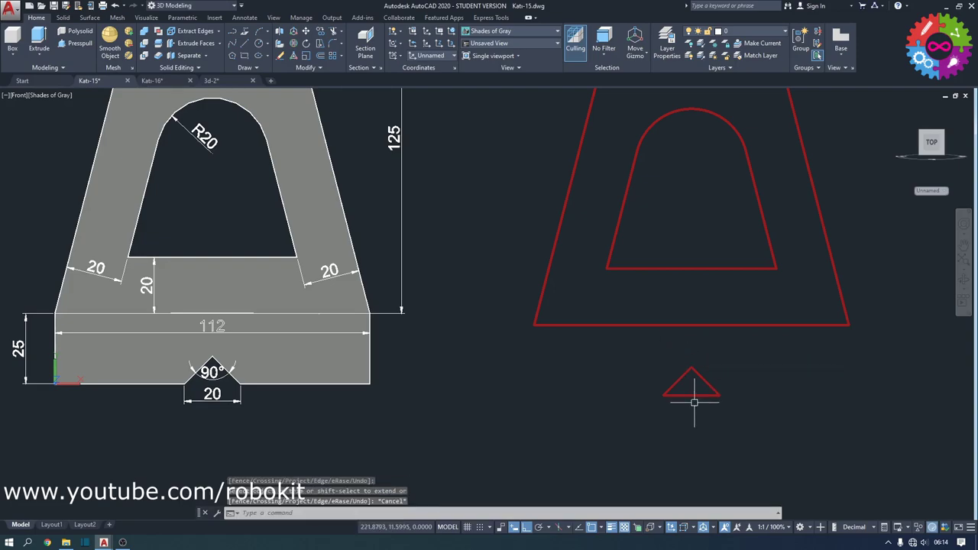
left_click(695, 395)
key("Delete")
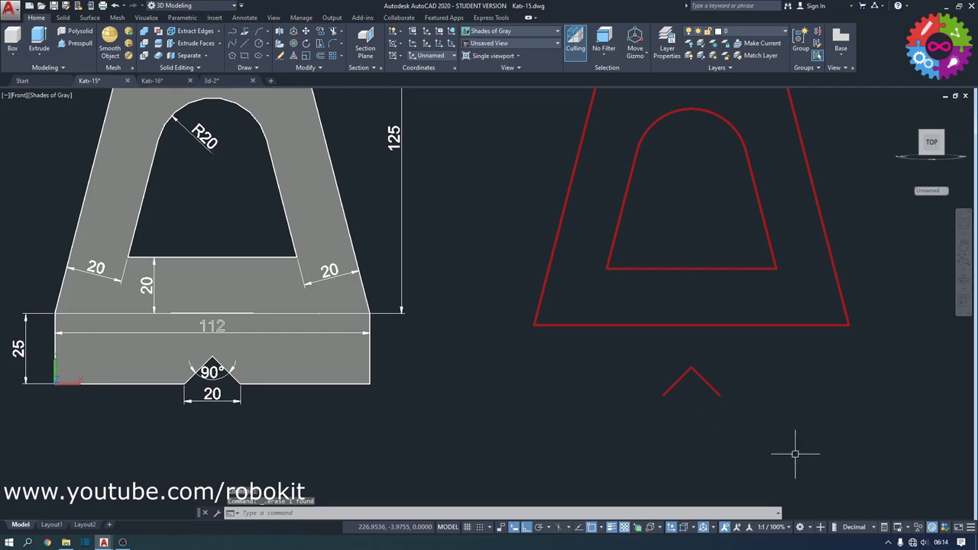
left_click(349, 192)
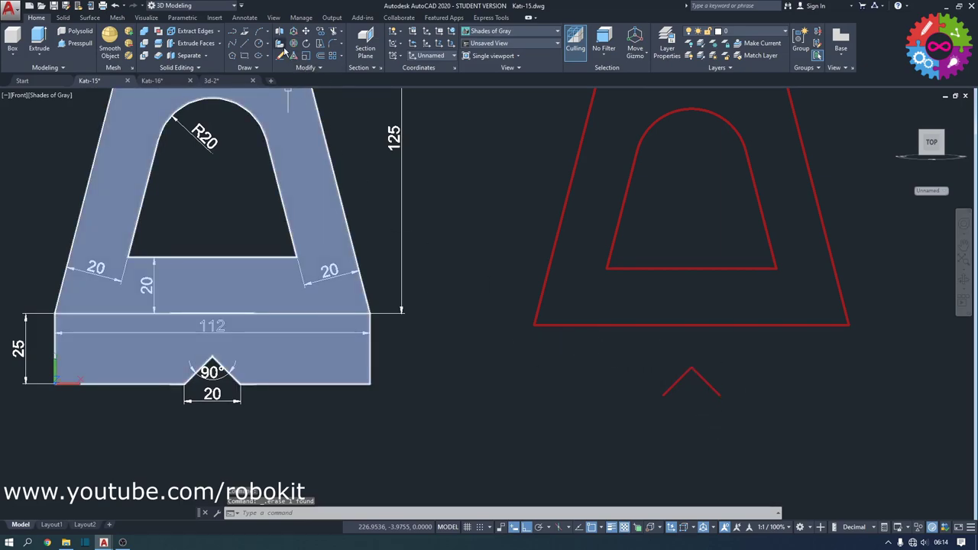
Draw the 25-long left edge down from the profile's lower-left corner and the bottom edge to the notch
left_click(245, 44)
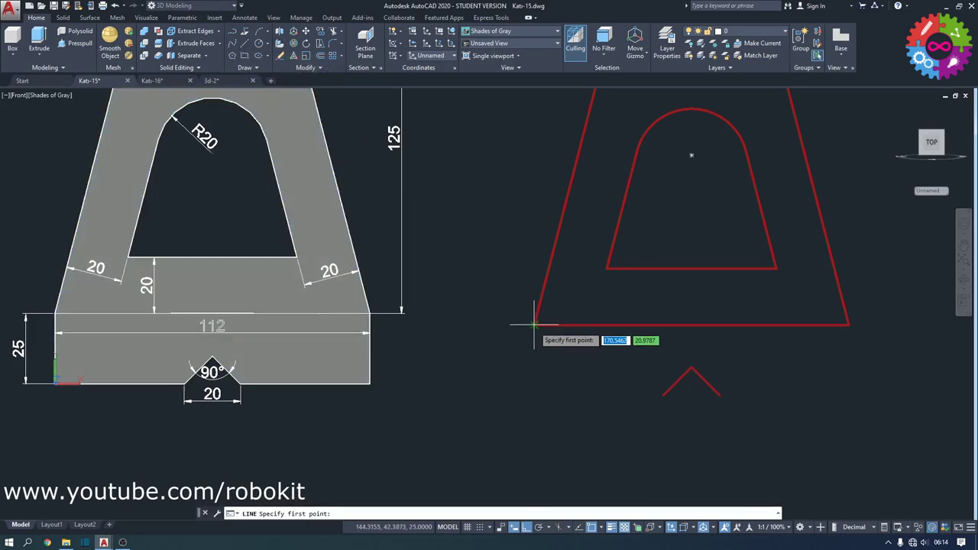
left_click(533, 324)
type("25")
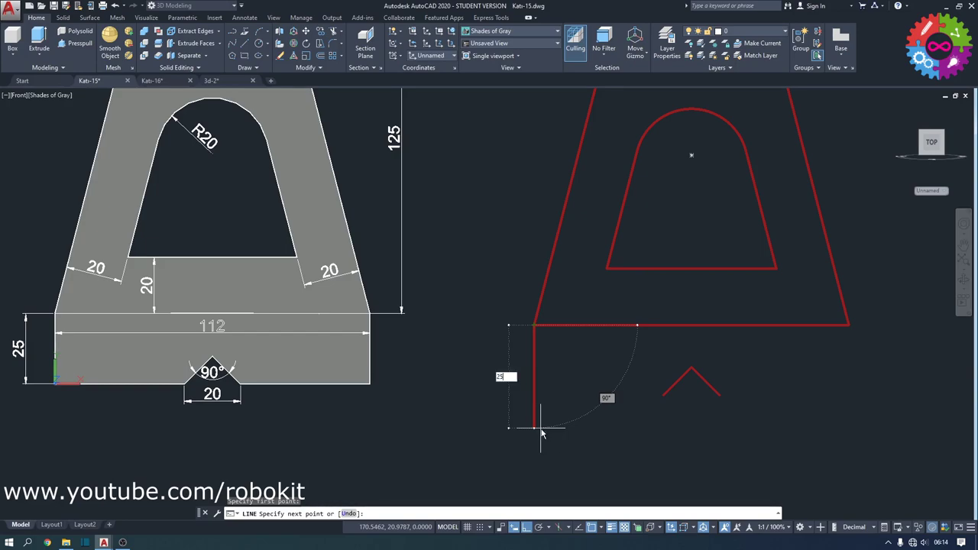
key("Return")
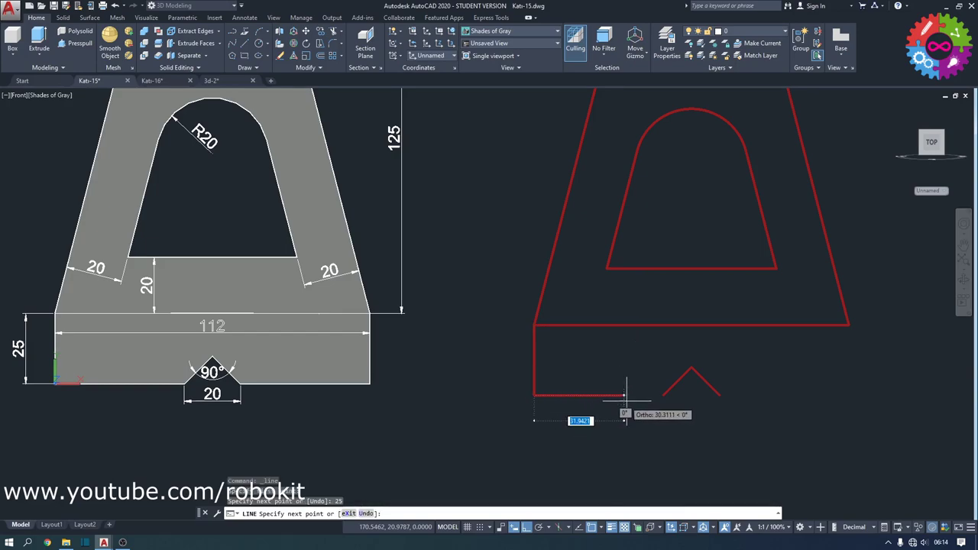
left_click(662, 395)
key("Escape")
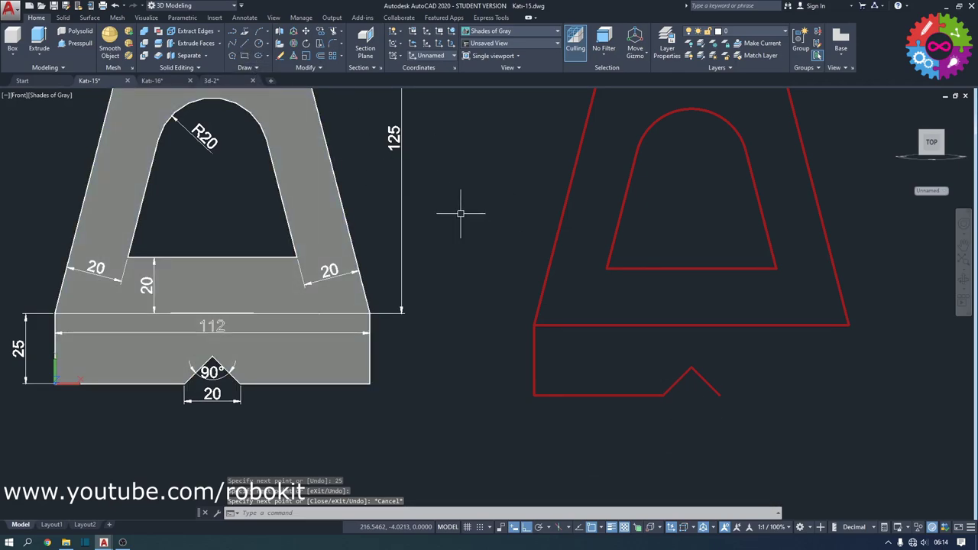
Draw the 25-long right edge and the bottom edge back to the notch's right end
key("space")
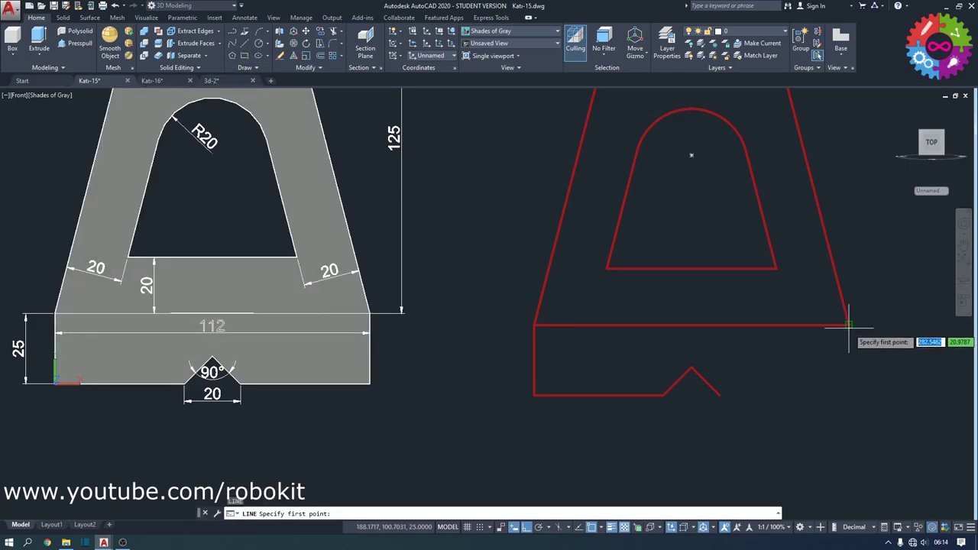
left_click(848, 325)
type("25")
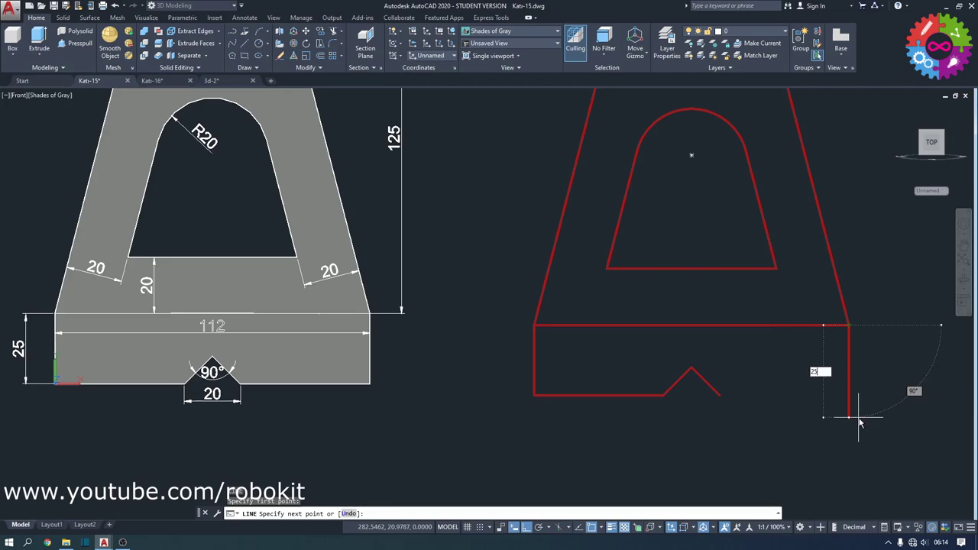
key("Return")
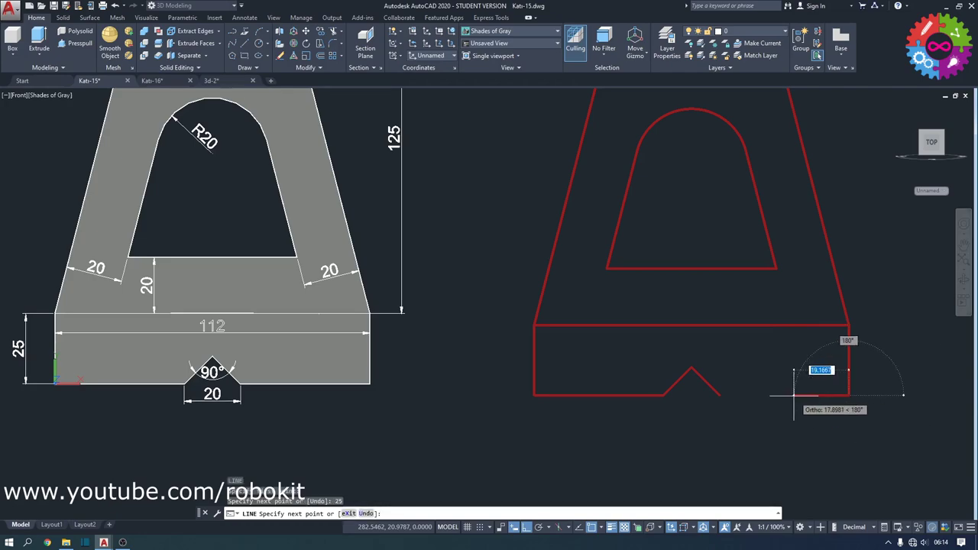
left_click(719, 395)
key("Escape")
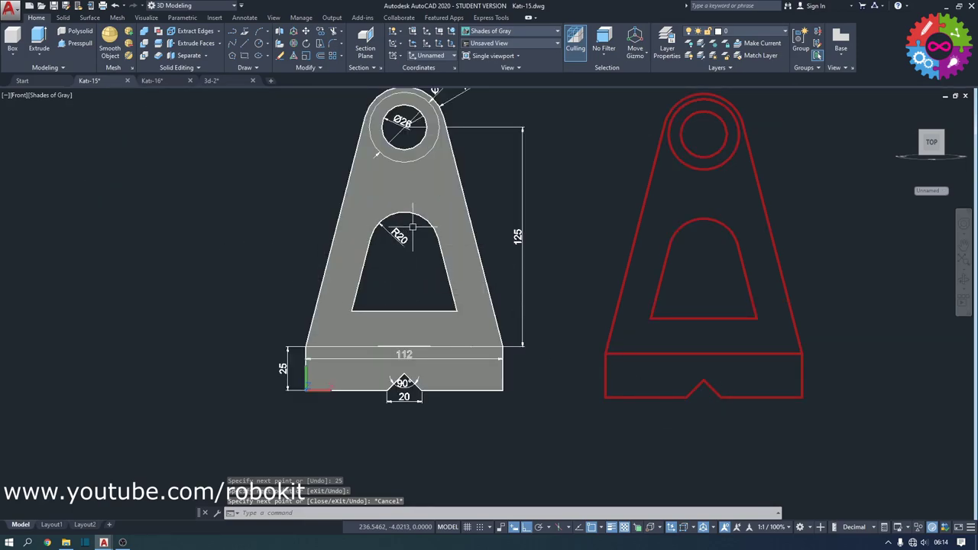
mouse_move(931, 144)
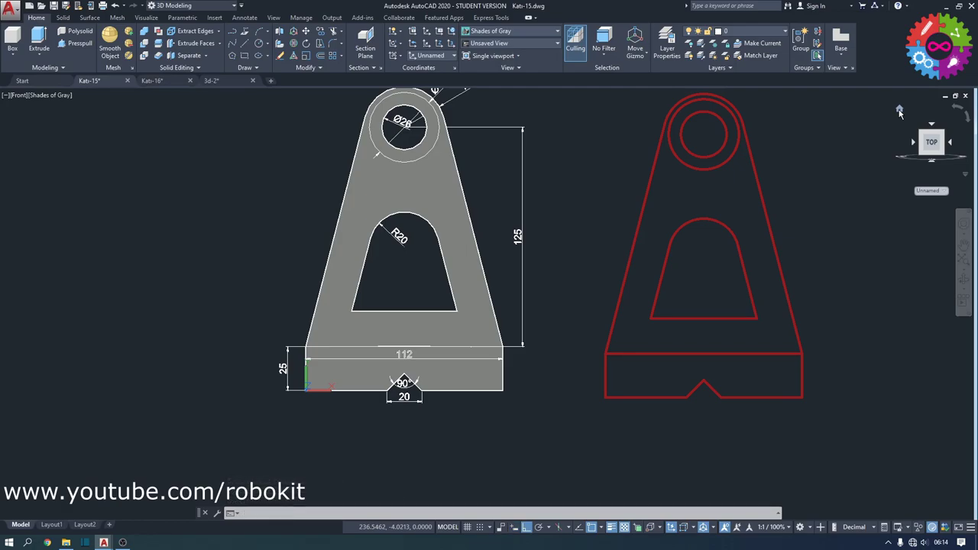
Go to the isometric Home view, then orbit and zoom to see the red profile beside the grey bracket
left_click(899, 112)
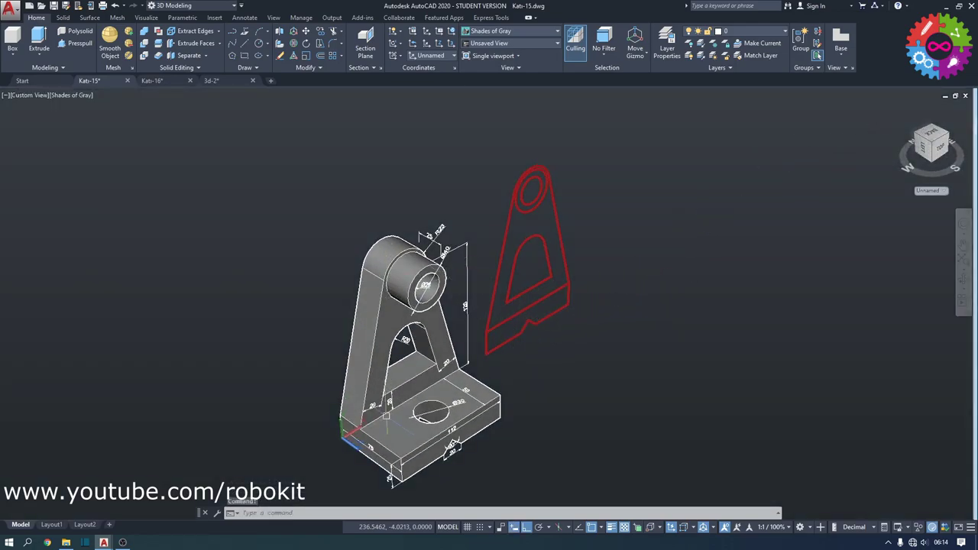
middle_click_drag(386, 415, 404, 388, "shift")
middle_click_drag(408, 244, 466, 425, "shift")
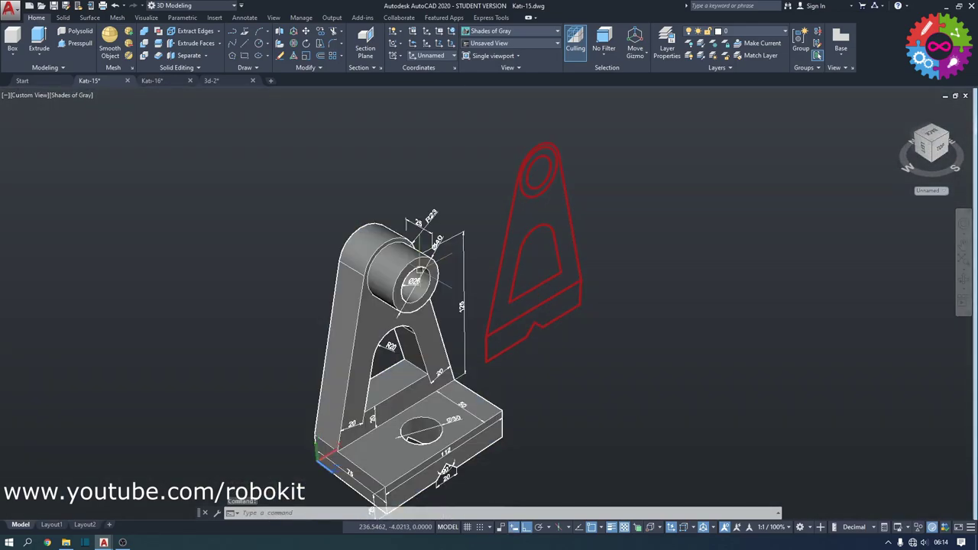
scroll(467, 425, "up", 1)
scroll(462, 416, "up", 2)
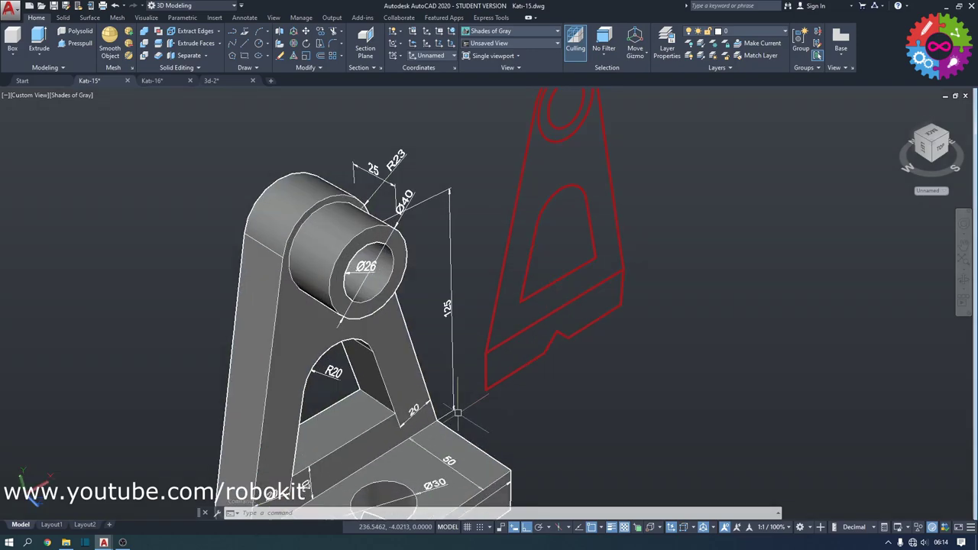
scroll(458, 412, "down", 3)
scroll(411, 441, "down", 2)
scroll(410, 441, "up", 1)
scroll(359, 398, "up", 1)
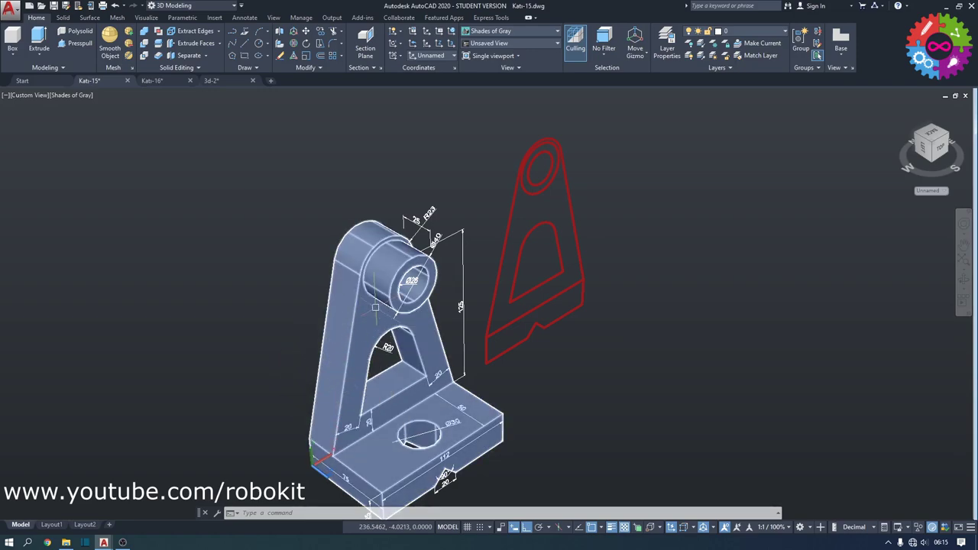
Press-pull the base area 75, the boss ring 50 and the upright web 25
left_click(81, 48)
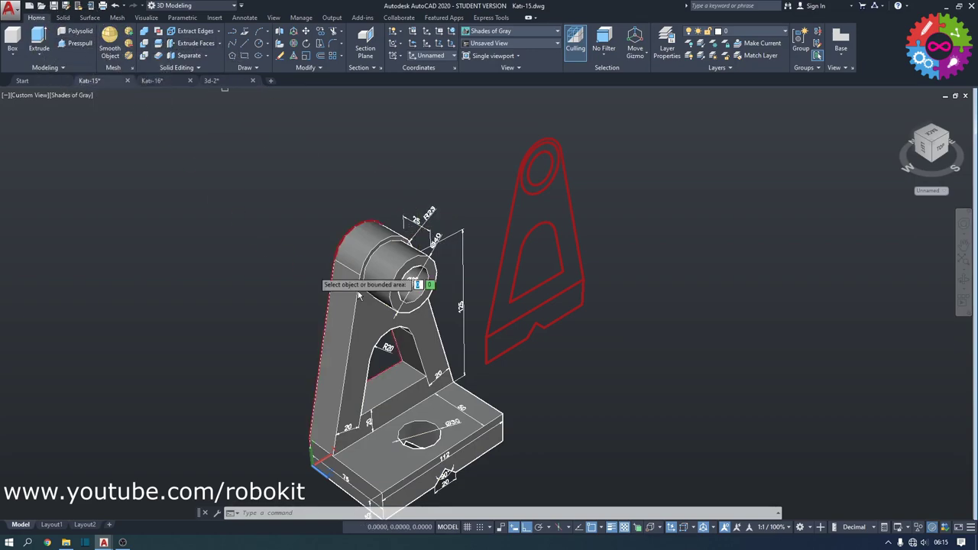
left_click(562, 308)
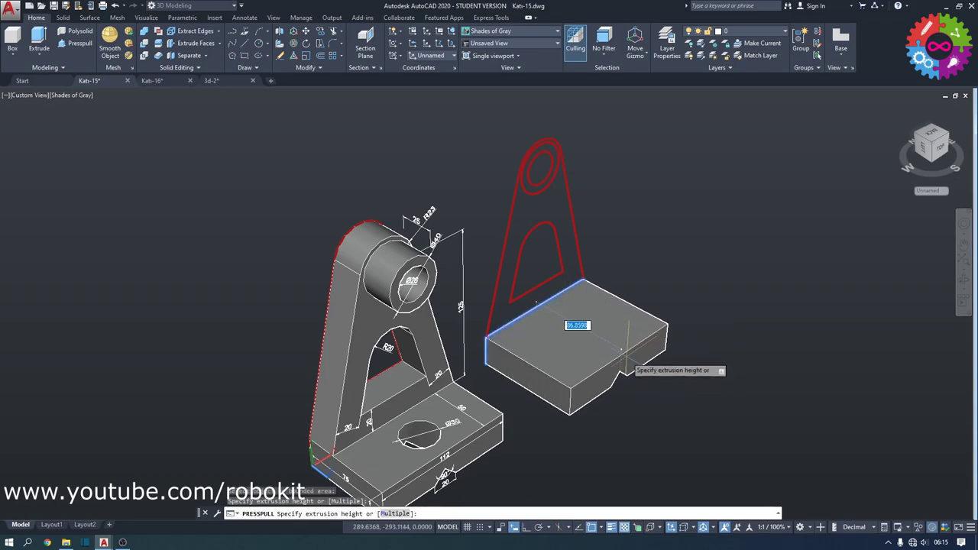
type("75")
key("Return")
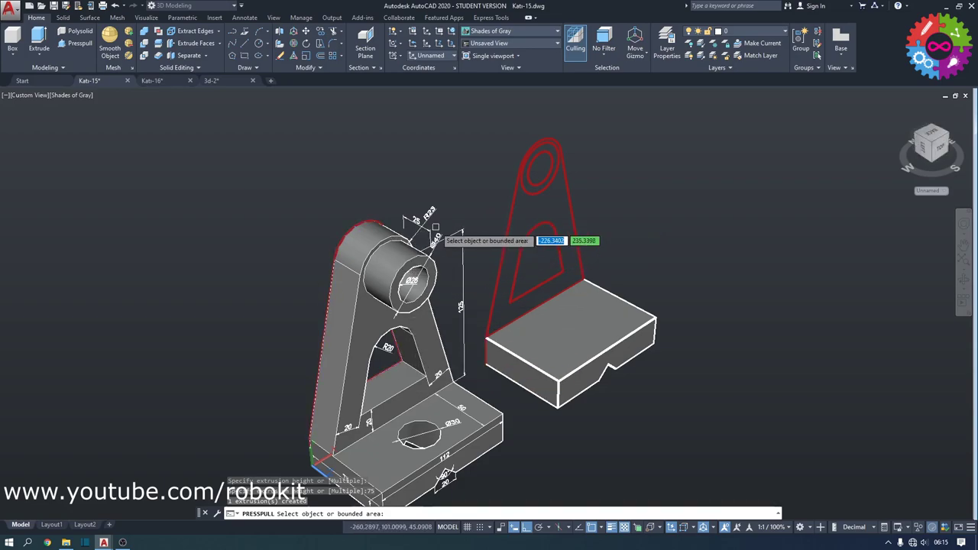
scroll(435, 239, "up", 1)
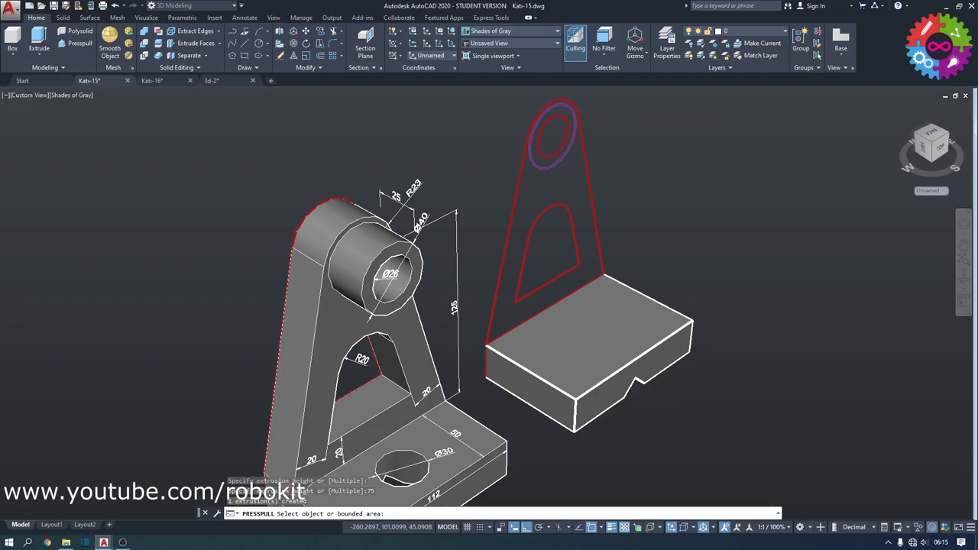
left_click(564, 113)
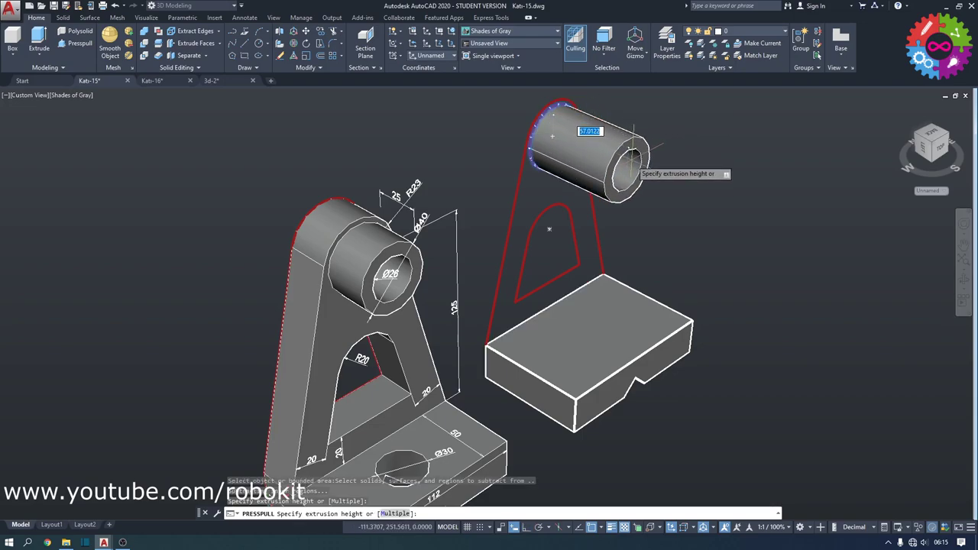
key("Return")
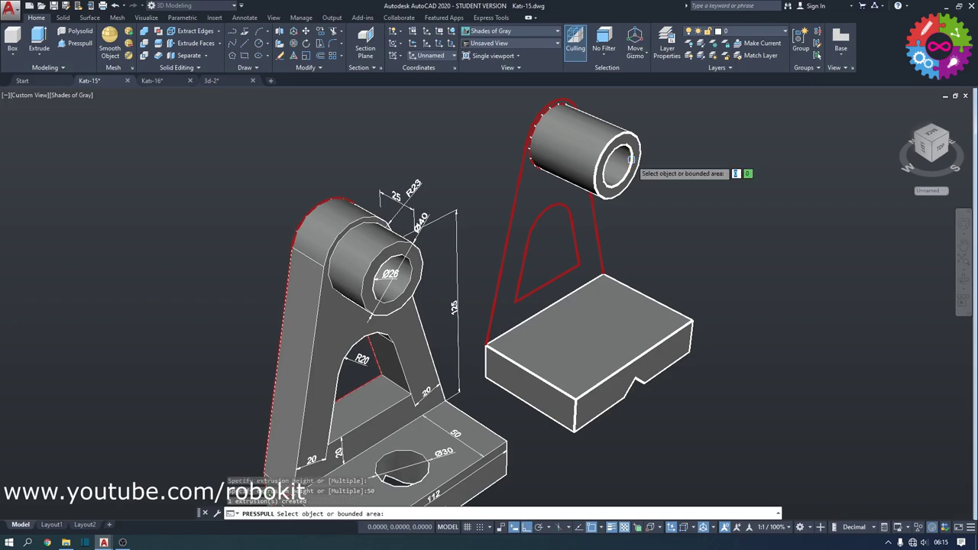
left_click(578, 201)
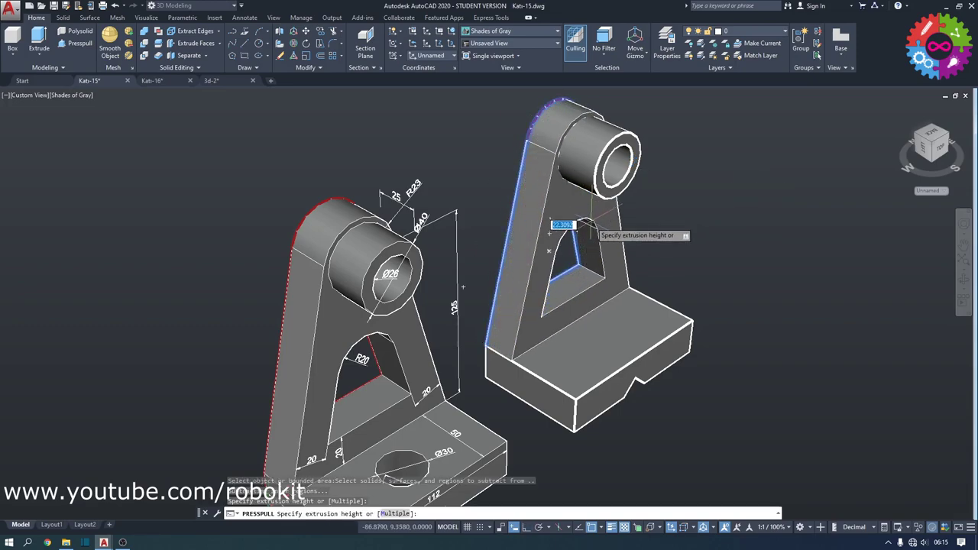
type("25")
key("Return")
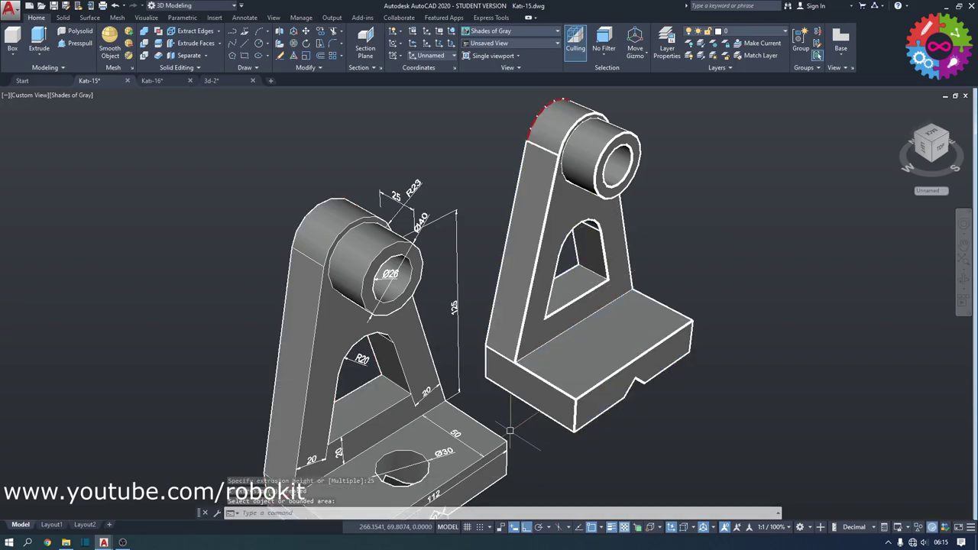
scroll(529, 422, "down", 1)
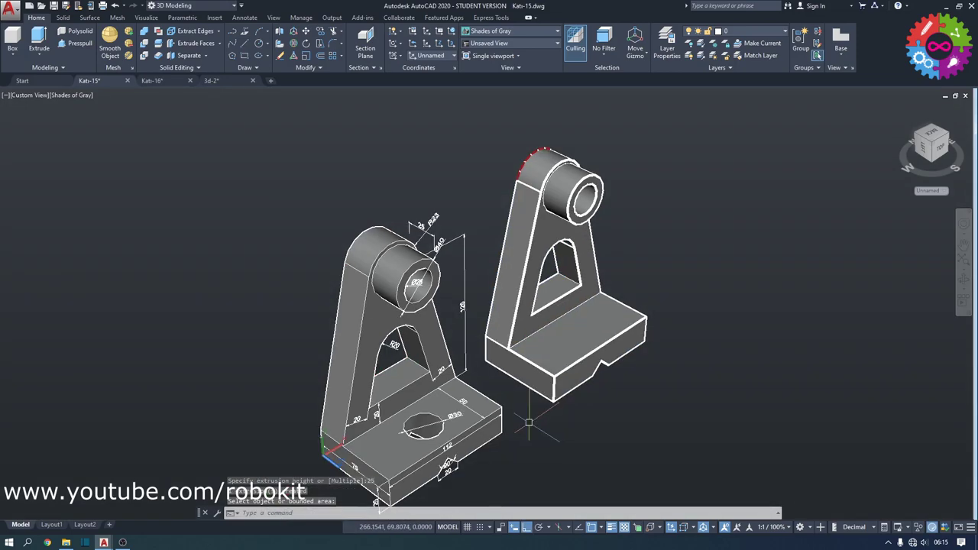
Union the bored boss, upright and base plate into one solid
left_click(148, 35)
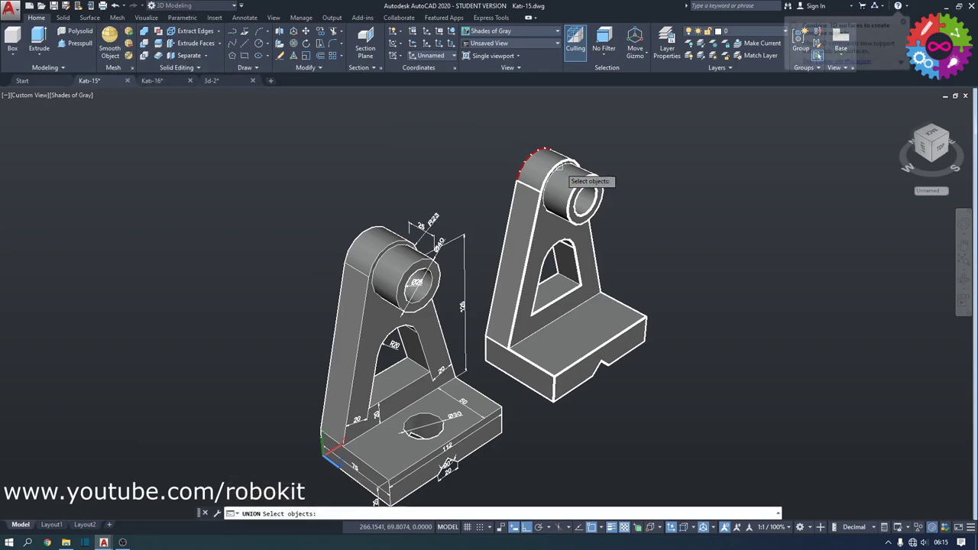
left_click(584, 191)
left_click(534, 191)
left_click(574, 326)
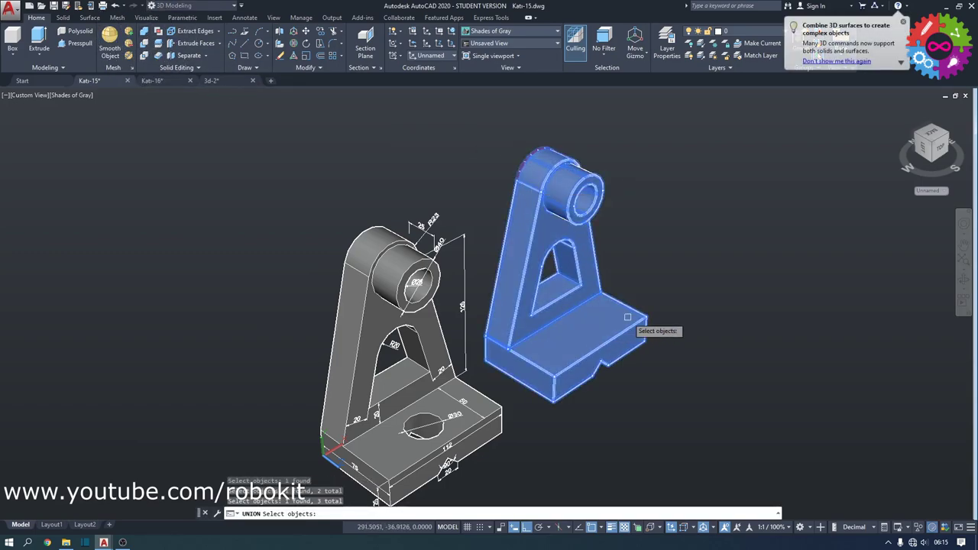
key("Return")
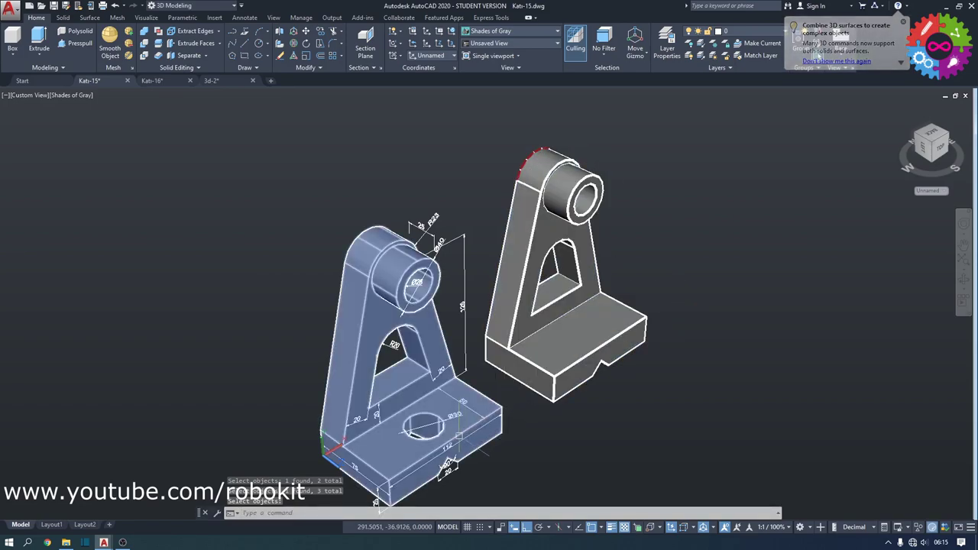
Draw a diagonal line across the base top from its rear corner to its front corner
scroll(500, 321, "up", 2)
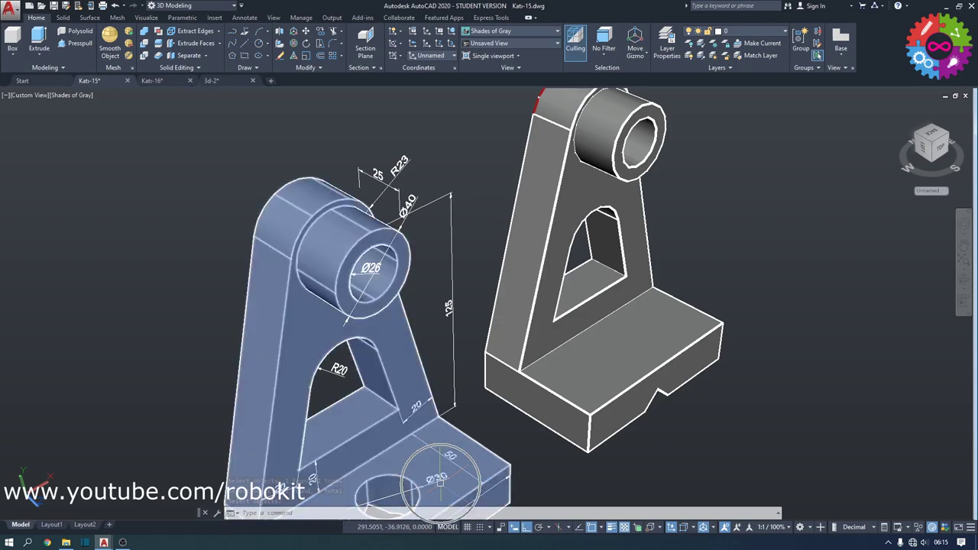
left_click(247, 44)
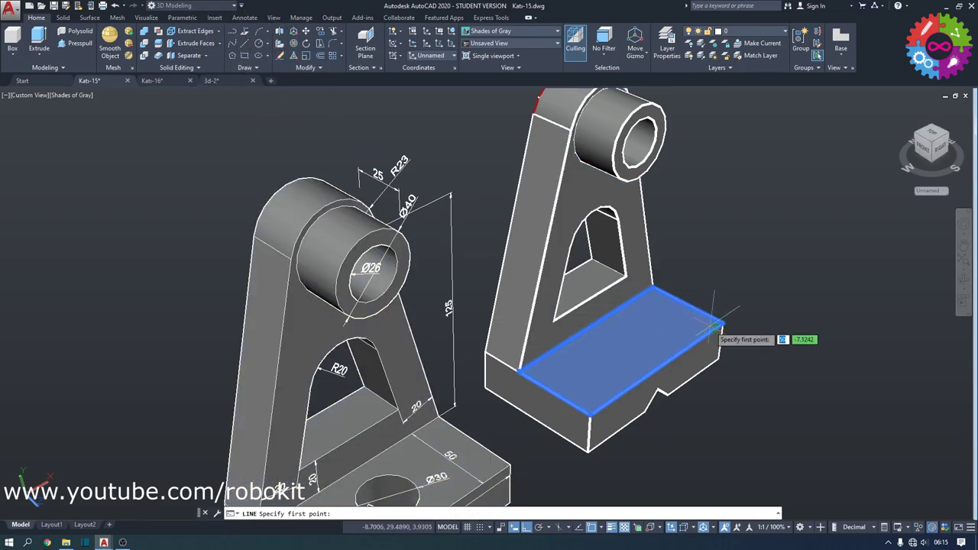
left_click(651, 286)
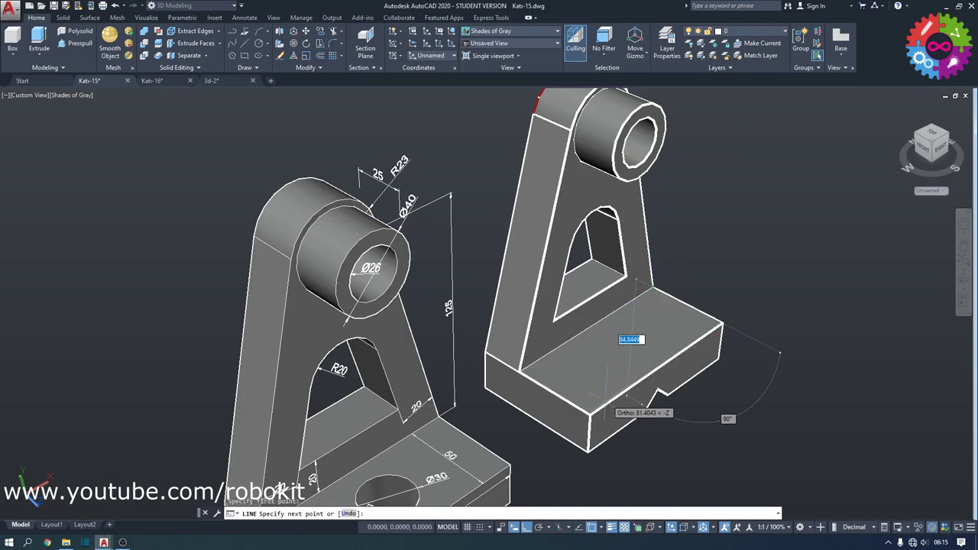
left_click(589, 414)
Draw a radius-15 circle on the diagonal line, then erase the guide line
key("Escape")
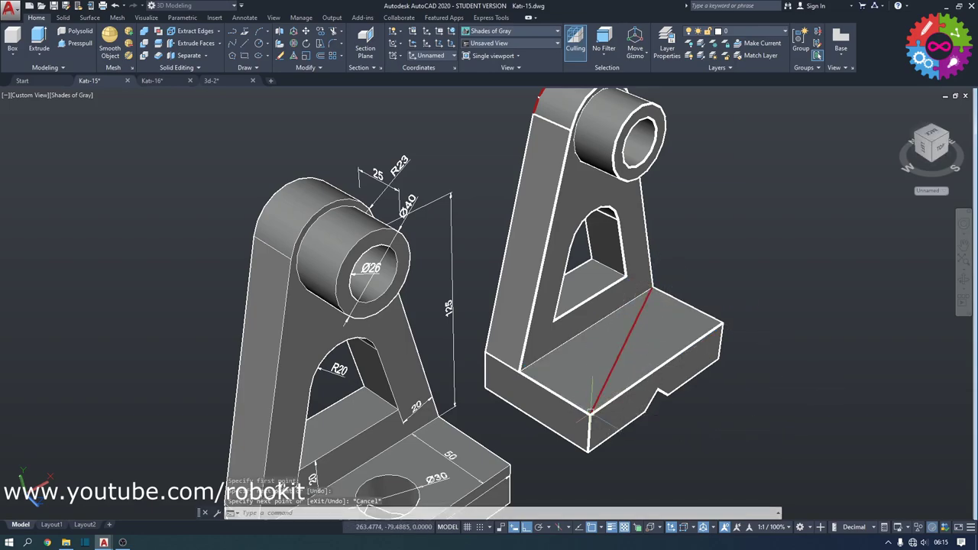
left_click(259, 45)
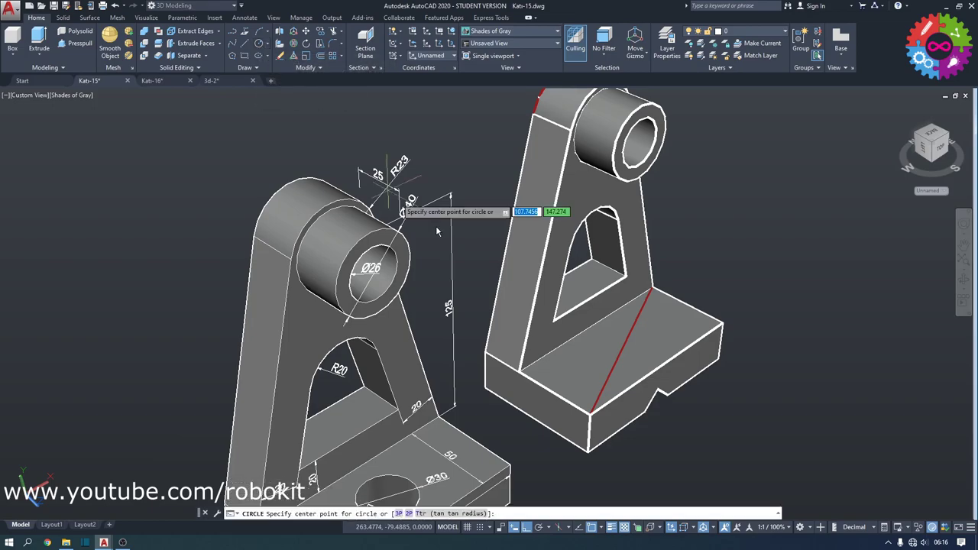
left_click(623, 345)
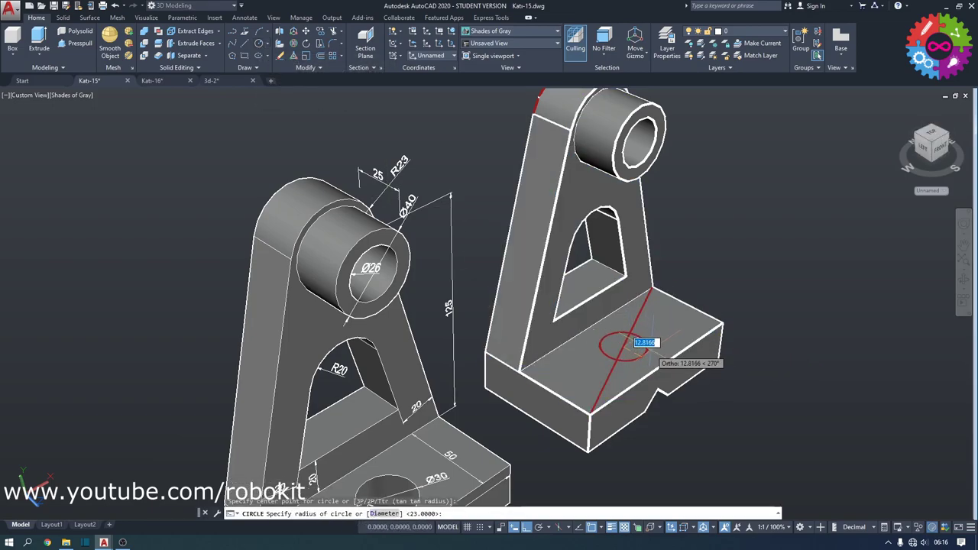
type("15")
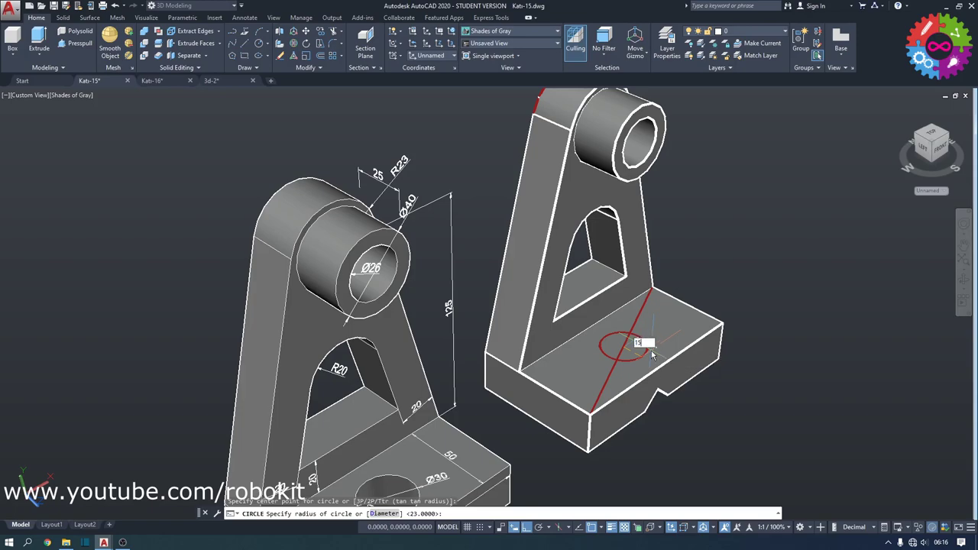
key("Return")
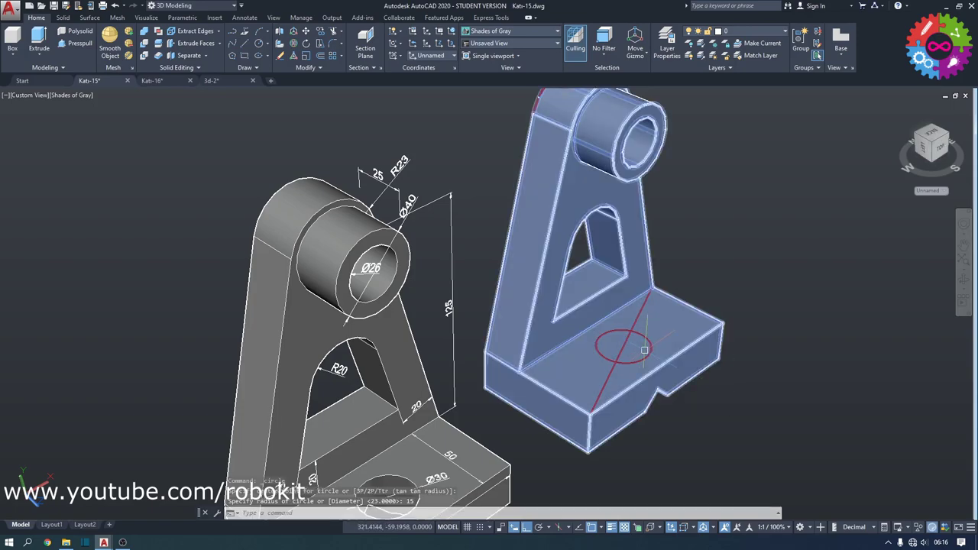
left_click(624, 347)
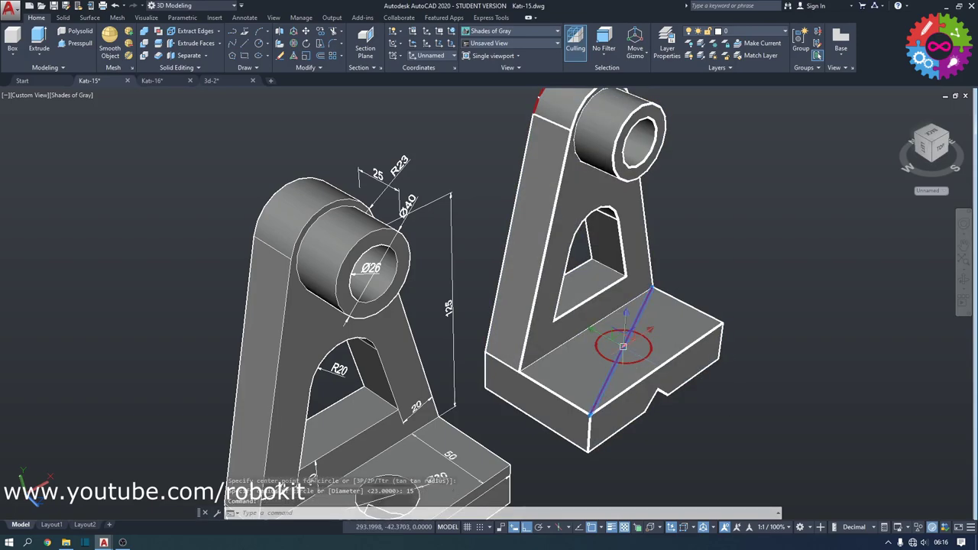
key("Delete")
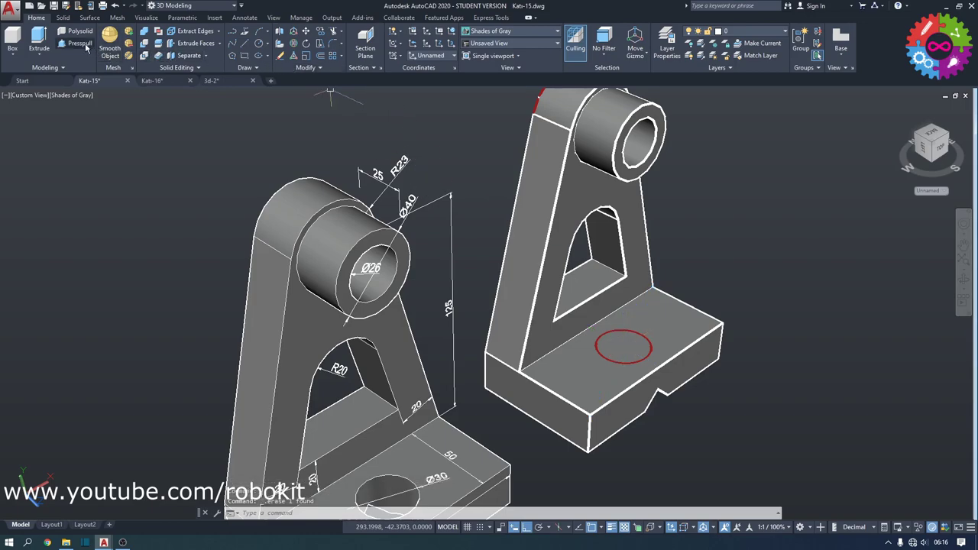
Press-pull the circle down through the base plate to cut the hole
left_click(79, 44)
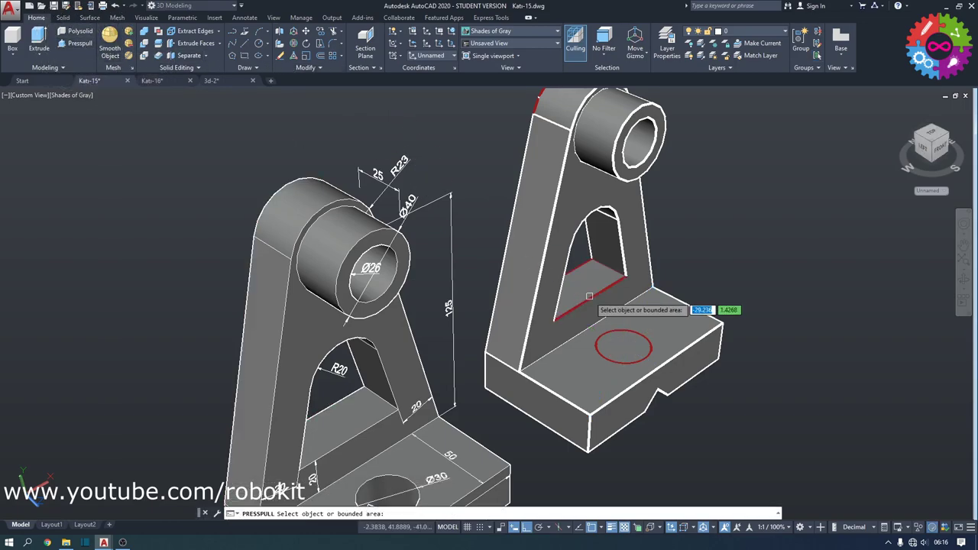
left_click(629, 351)
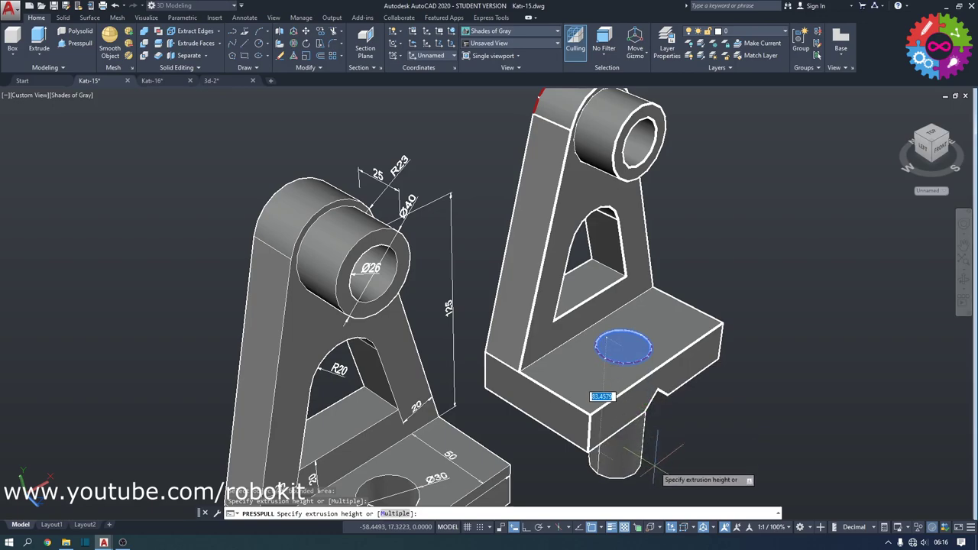
left_click(669, 477)
key("Return")
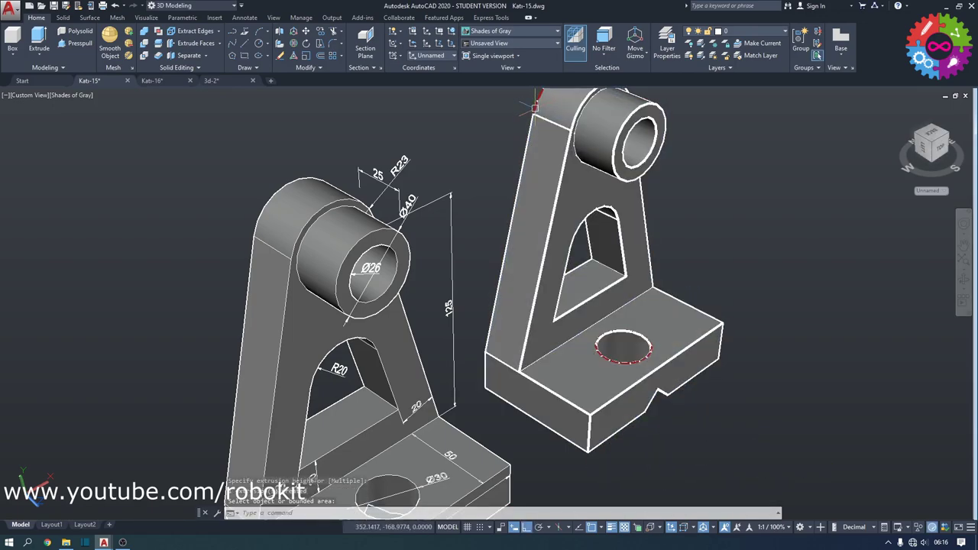
Hide the solid bracket with Isolate > Hide Objects
right_click(729, 268)
mouse_move(794, 313)
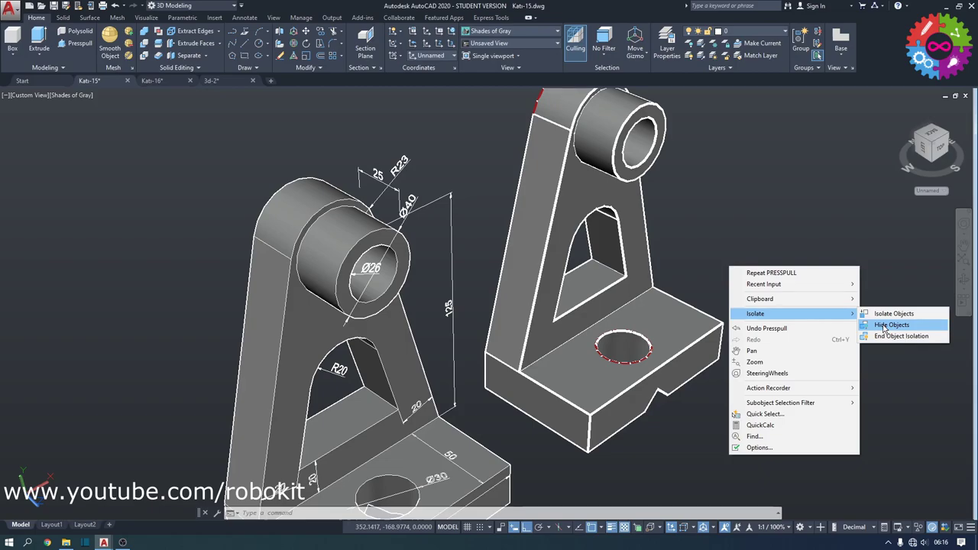
left_click(884, 328)
left_click(724, 336)
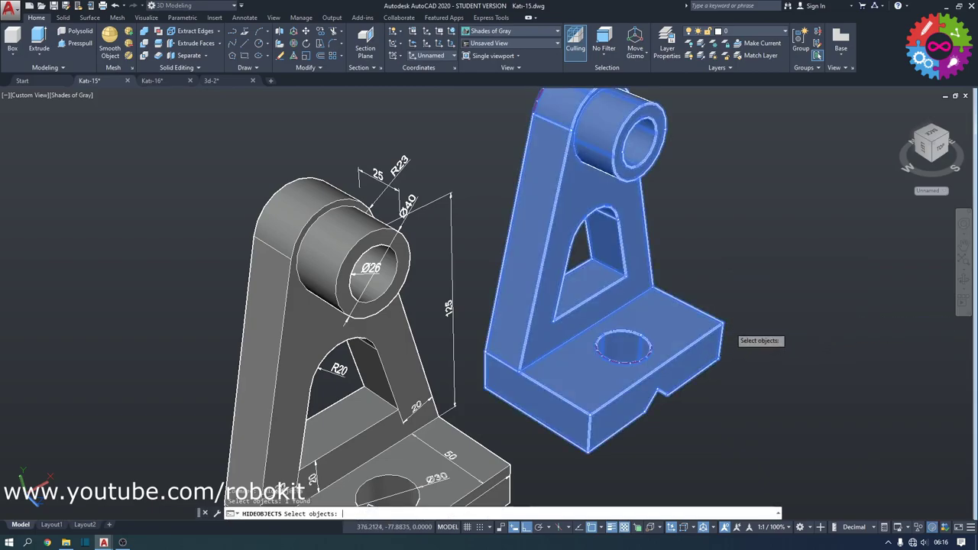
key("Return")
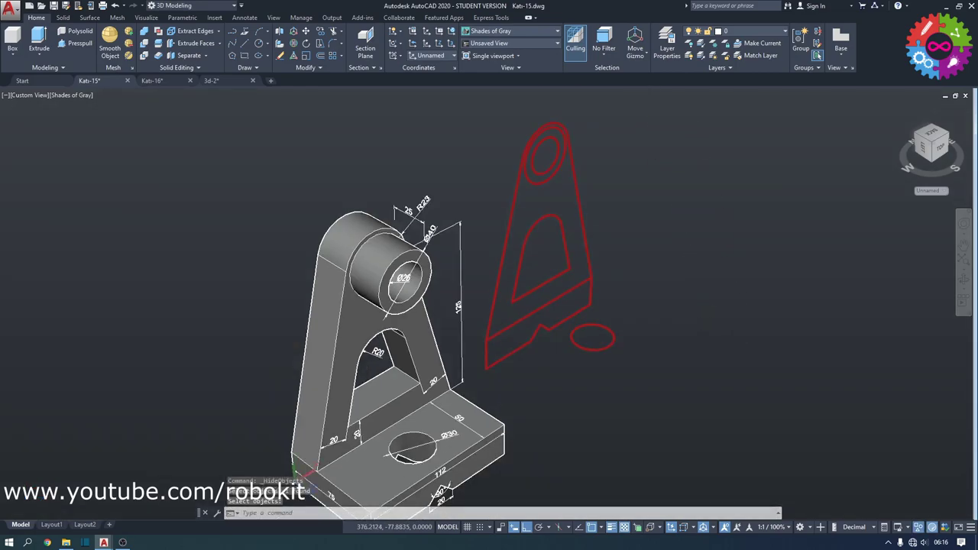
Window-select and erase the leftover red profile geometry, then end object isolation
left_click(651, 98)
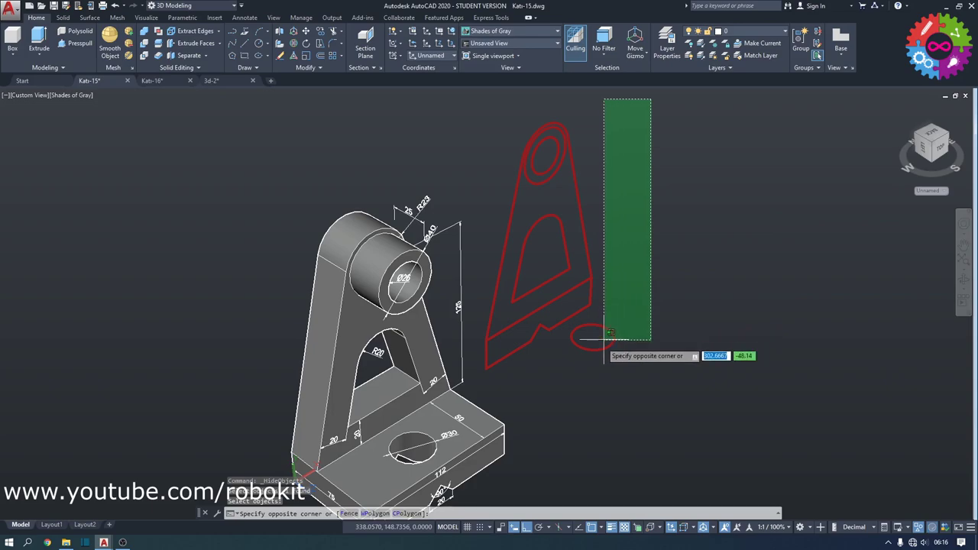
left_click(483, 367)
key("Delete")
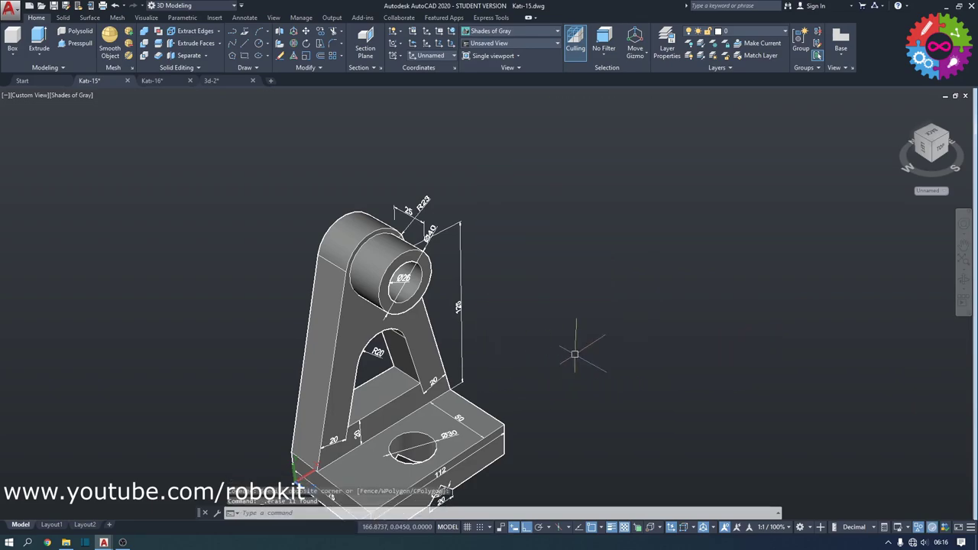
right_click(647, 337)
mouse_move(673, 383)
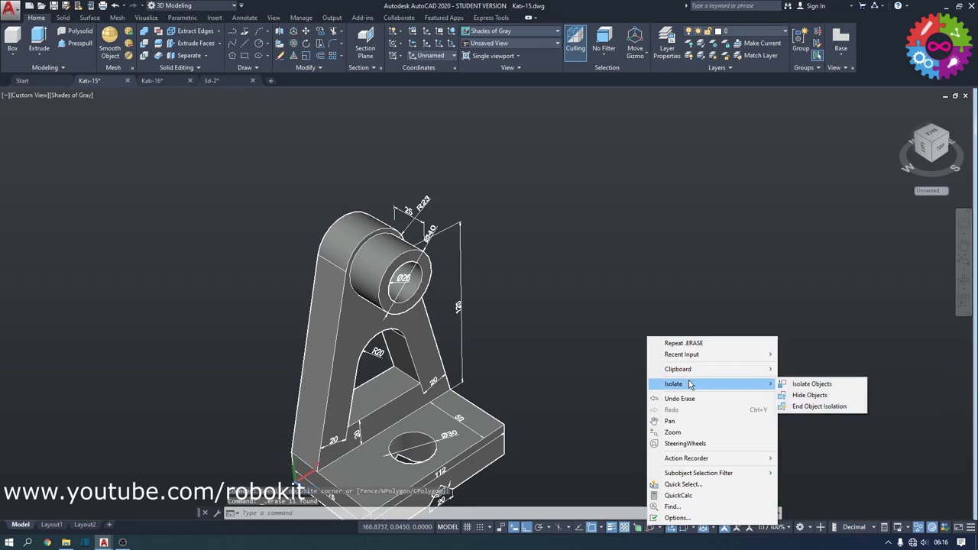
left_click(820, 407)
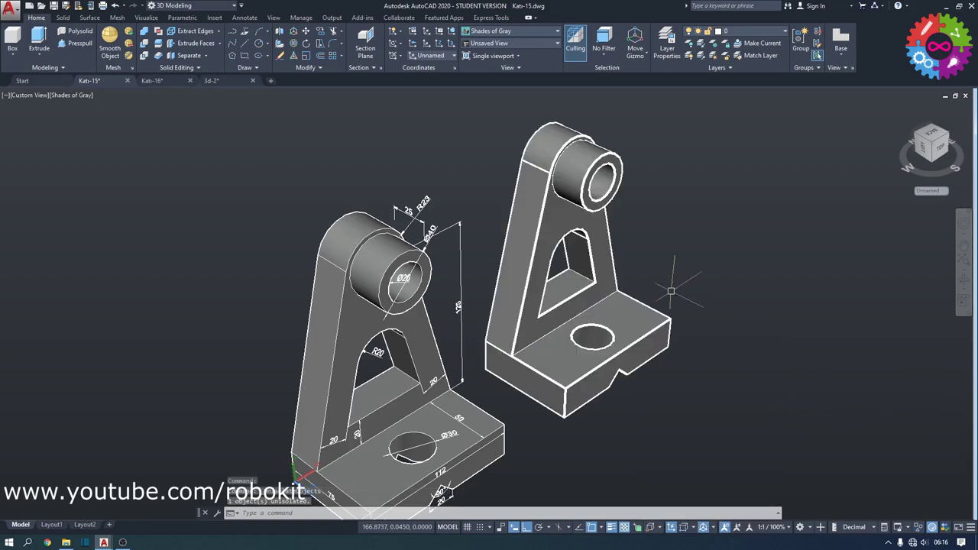
mouse_move(153, 80)
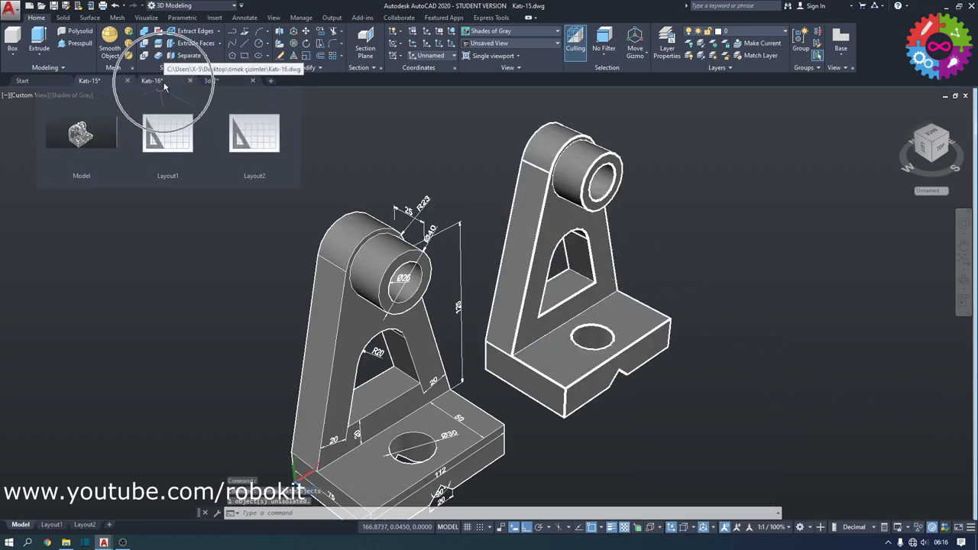
In Kati-16, set the Front view, align the UCS to View, switch to Parallel, and zoom in
left_click(163, 83)
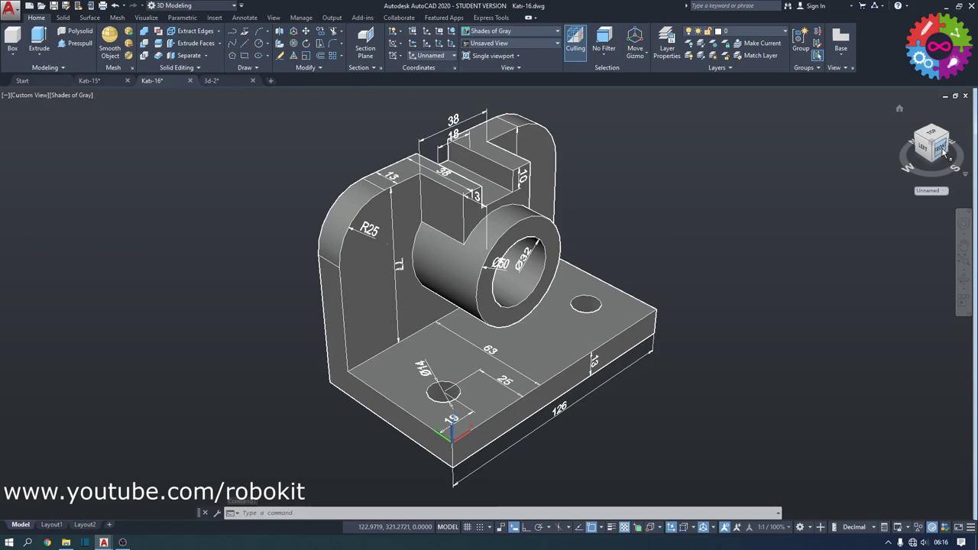
left_click(941, 150)
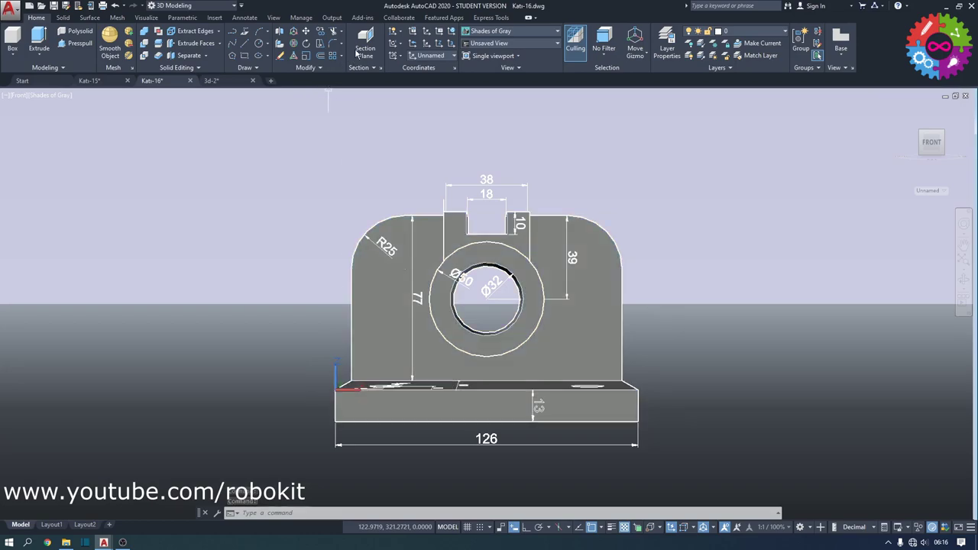
left_click(400, 56)
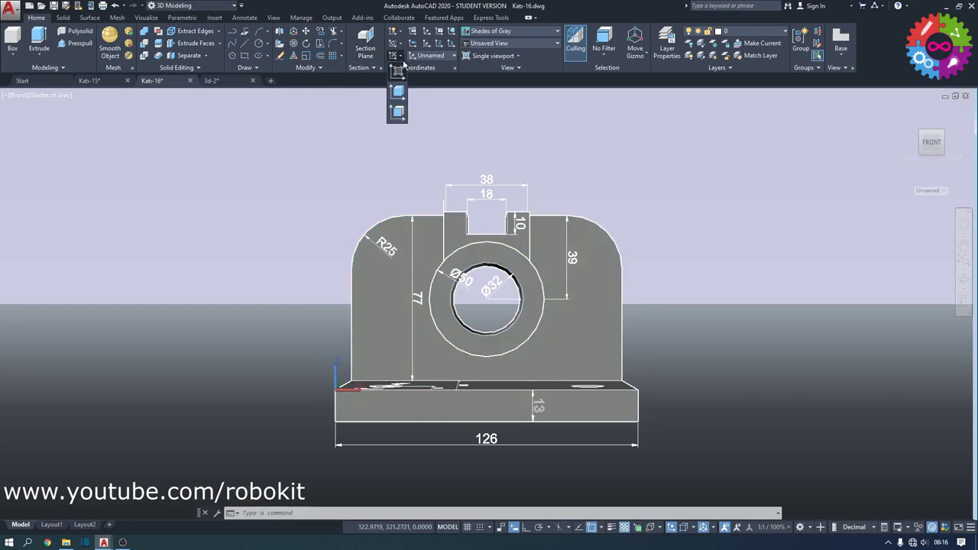
left_click(397, 70)
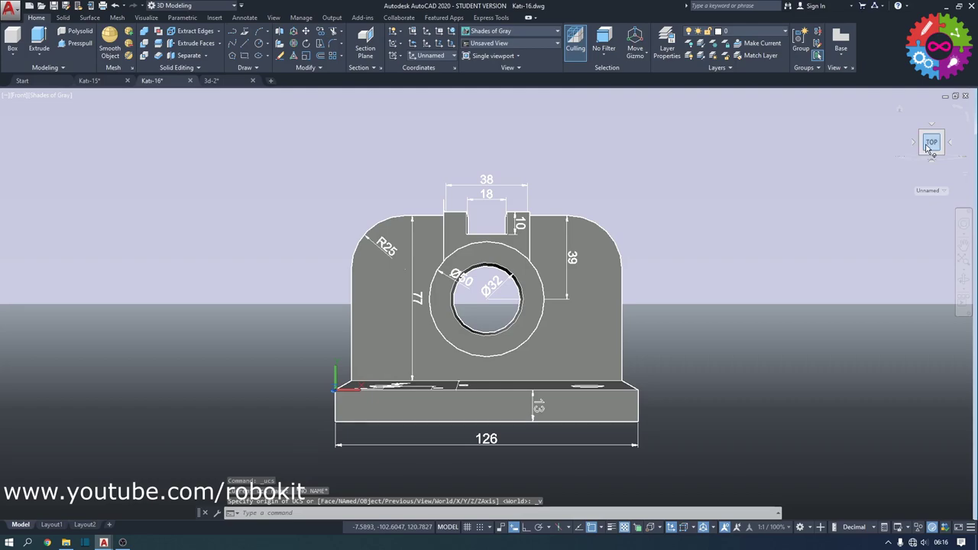
left_click(964, 178)
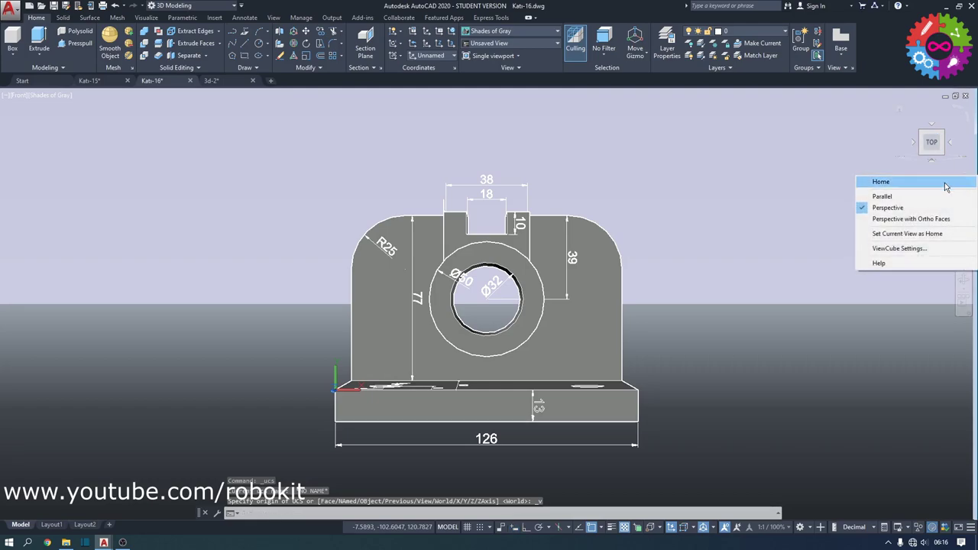
left_click(884, 195)
scroll(662, 291, "up", 2)
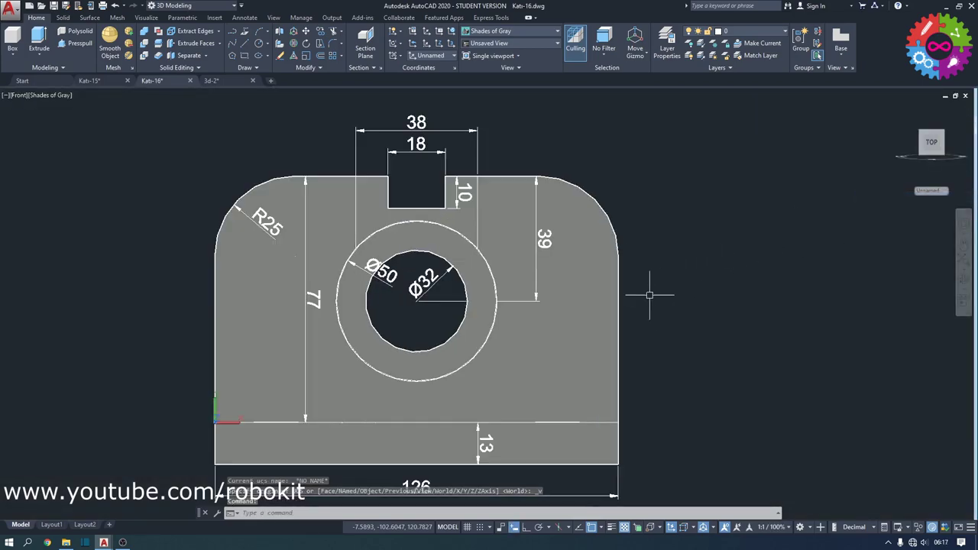
mouse_move(685, 323)
middle_mouse_down()
mouse_move(598, 287)
mouse_move(542, 288)
middle_mouse_up()
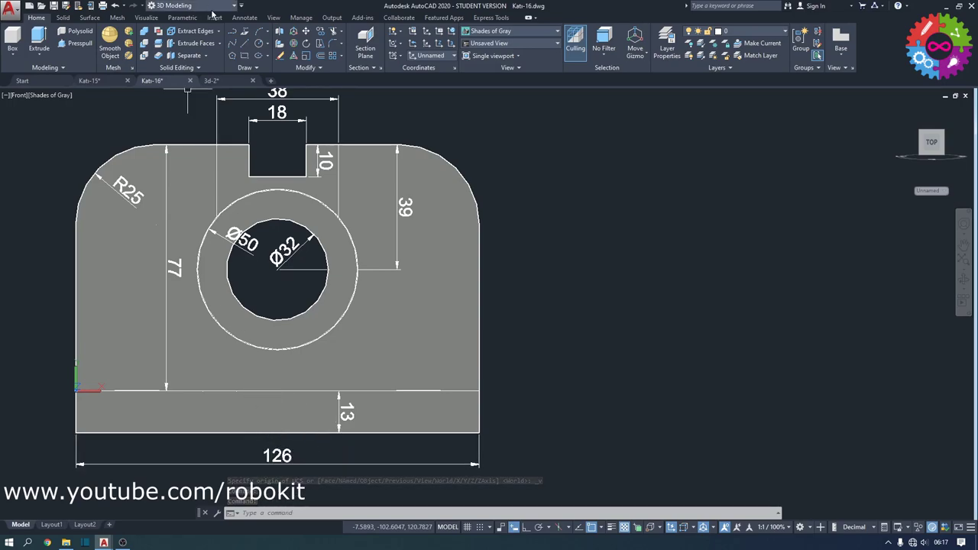
Draw a 126 by 13 rectangle beside the profile as the base strip
left_click(245, 58)
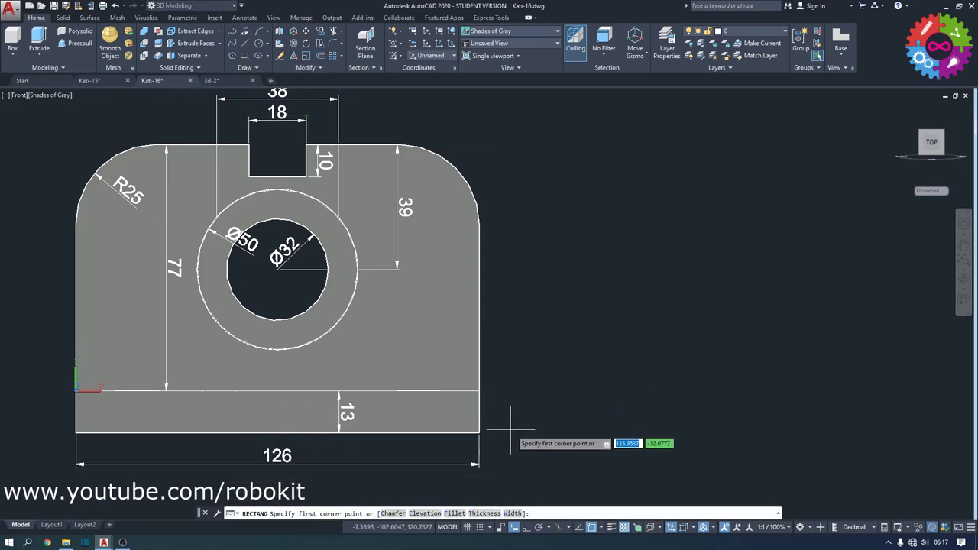
left_click(512, 431)
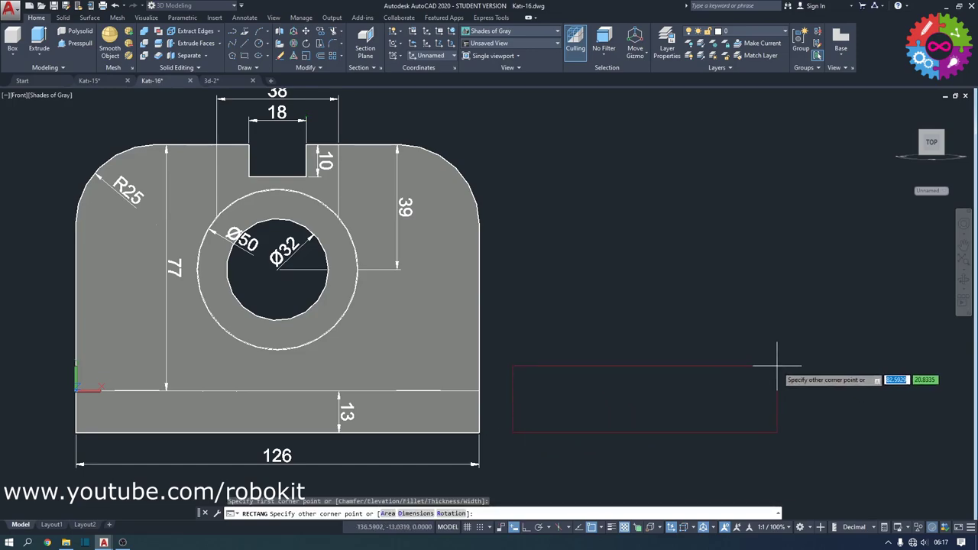
left_click(611, 527)
type("126")
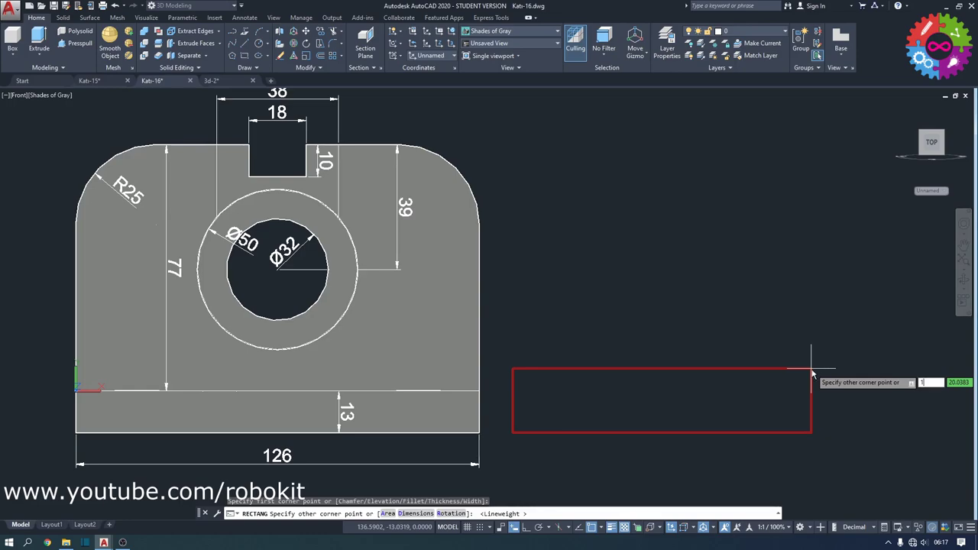
key("Tab")
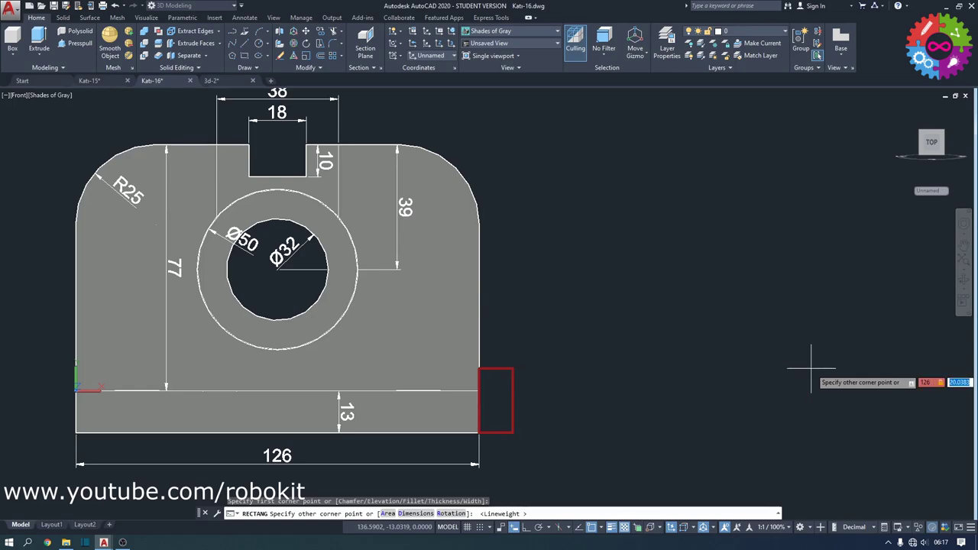
type("13")
key("Return")
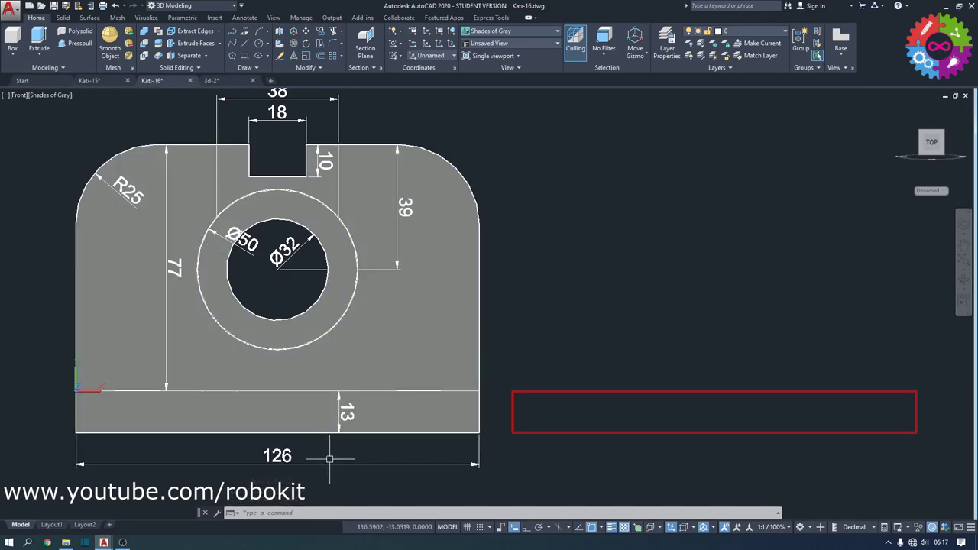
Draw a 126 by 77 rectangle from the base strip's top-left corner
left_click(244, 59)
left_click(512, 390)
type("126")
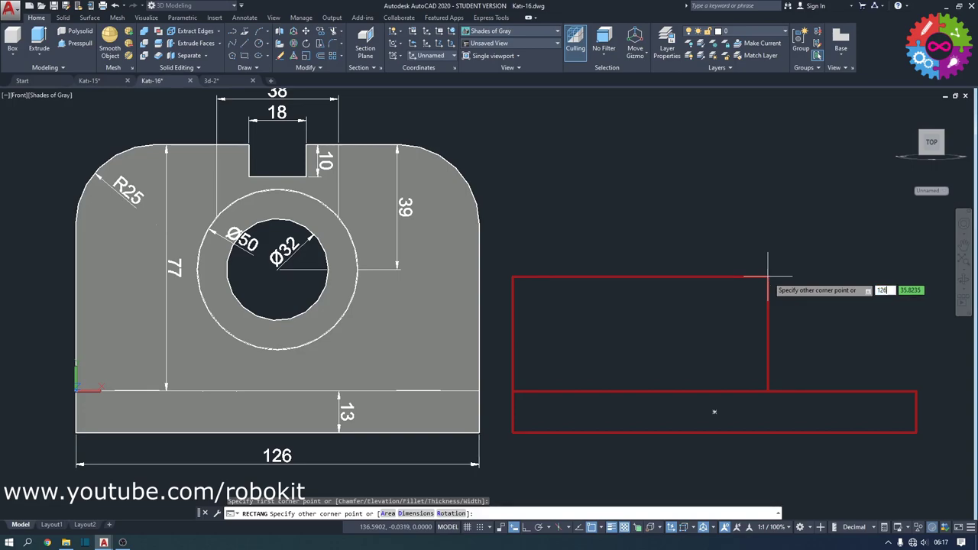
key("Tab")
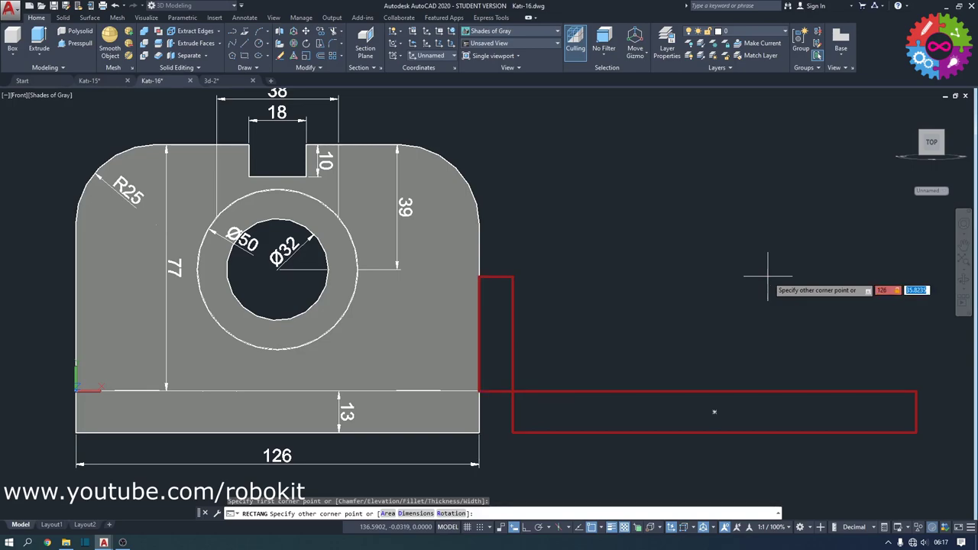
type("77")
key("Return")
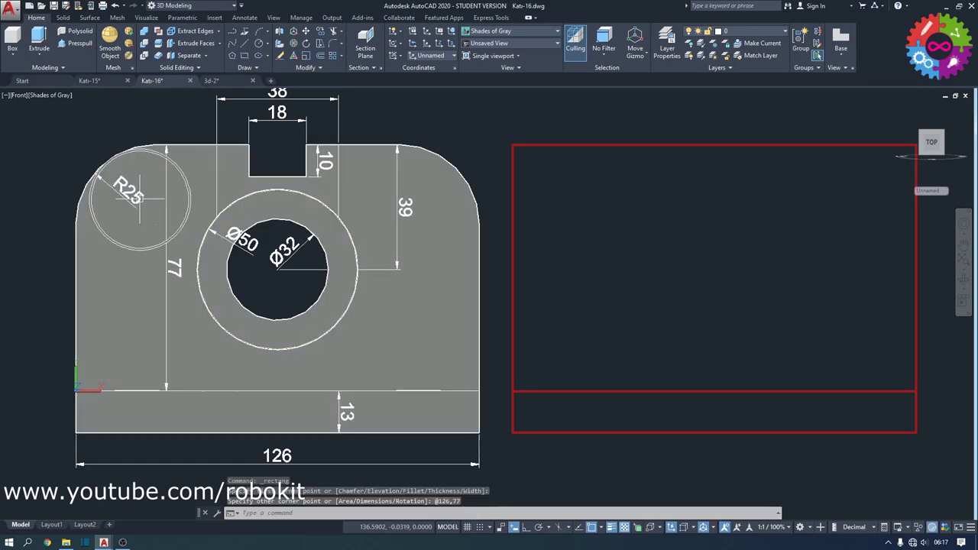
Fillet both top corners of the rectangle with radius 25
left_click(333, 43)
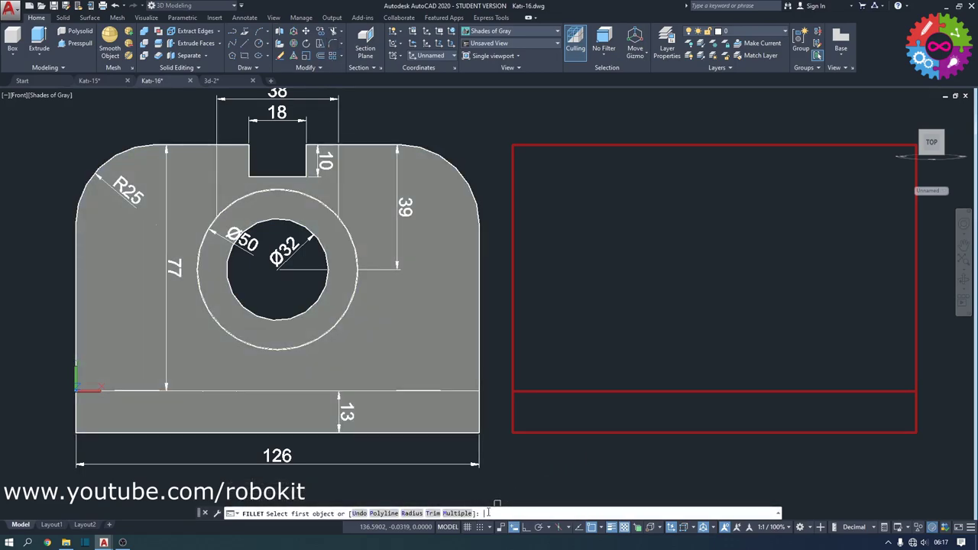
type("r")
key("Return")
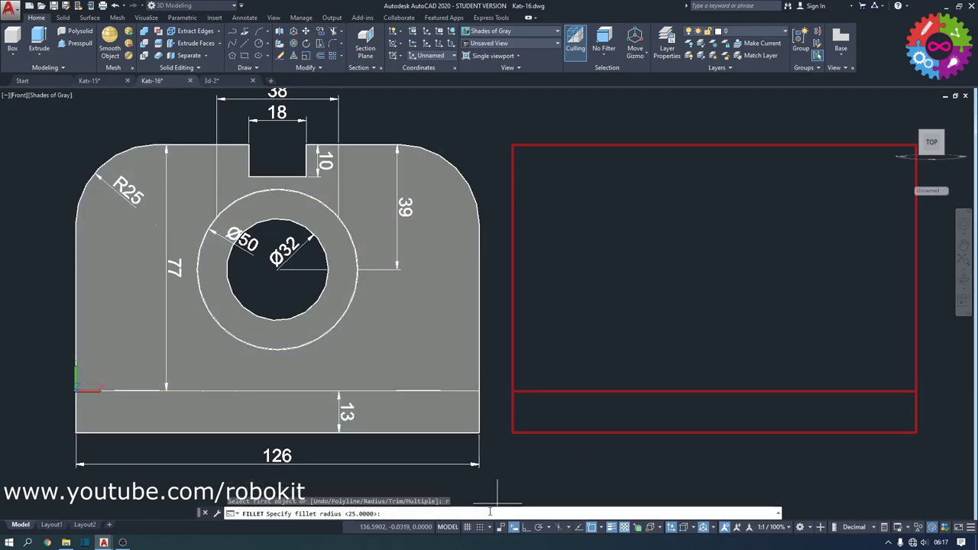
type("25")
key("Return")
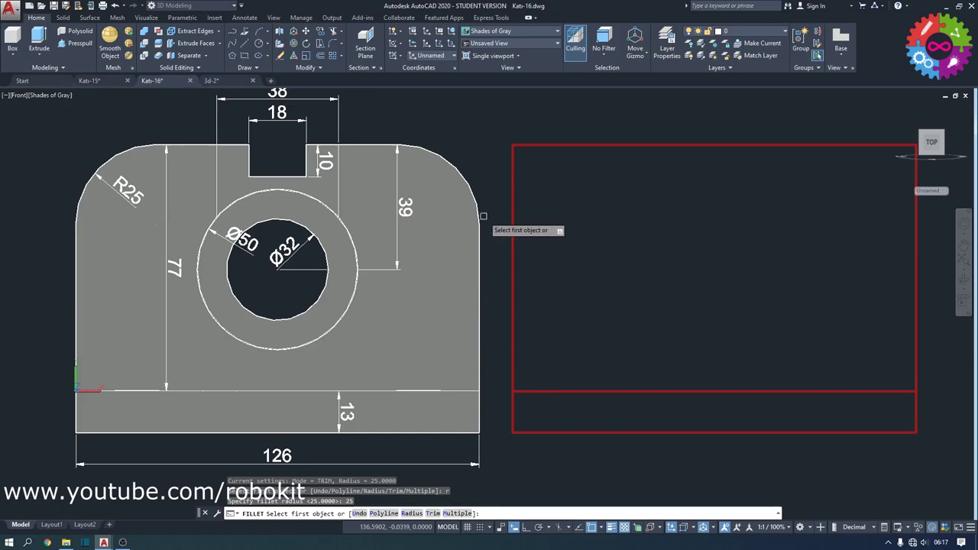
left_click(513, 216)
left_click(544, 146)
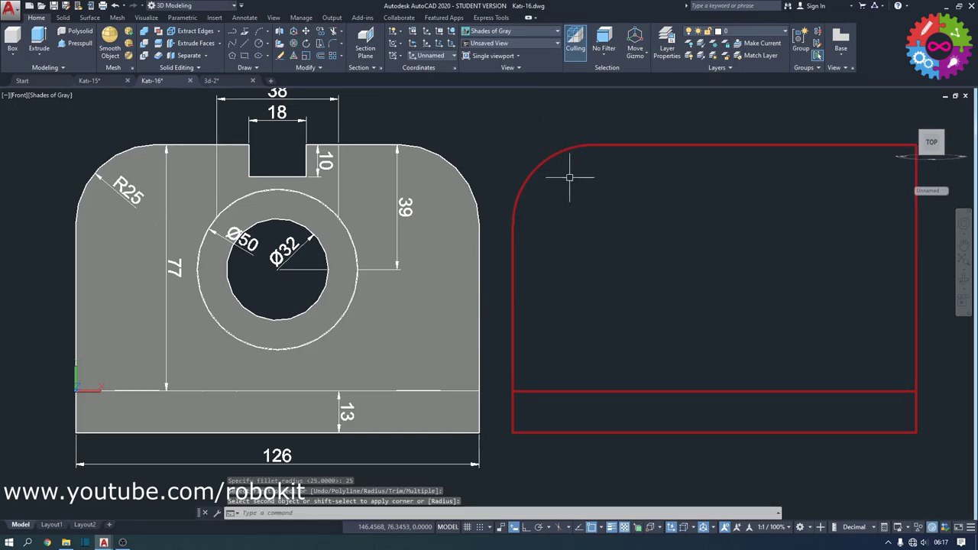
key("Return")
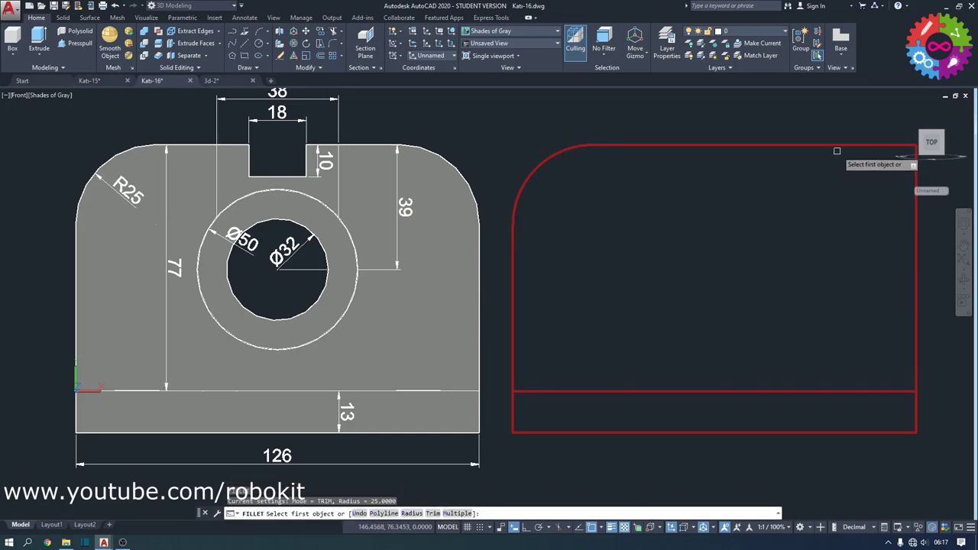
left_click(839, 147)
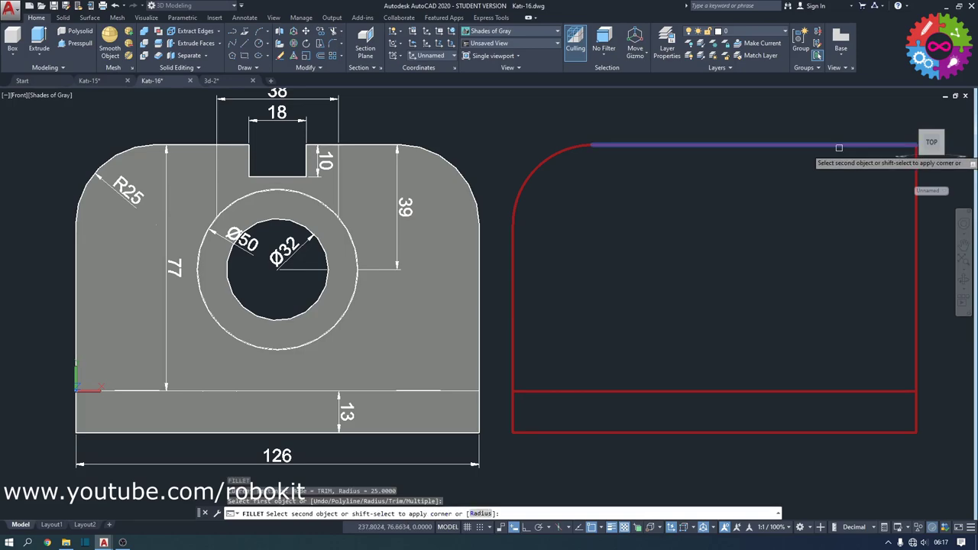
left_click(916, 214)
key("Escape")
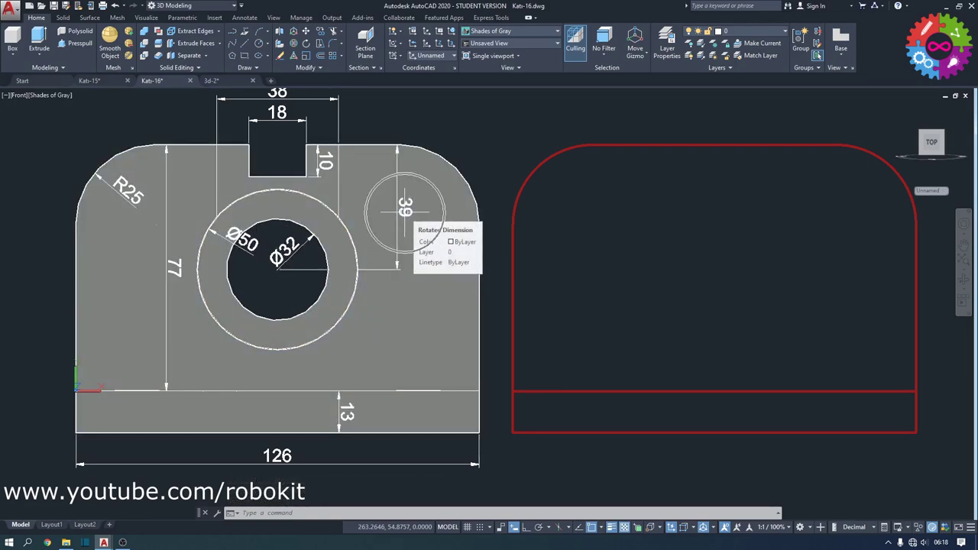
Draw a 39-long vertical line down from the top edge's midpoint with Ortho on
left_click(246, 44)
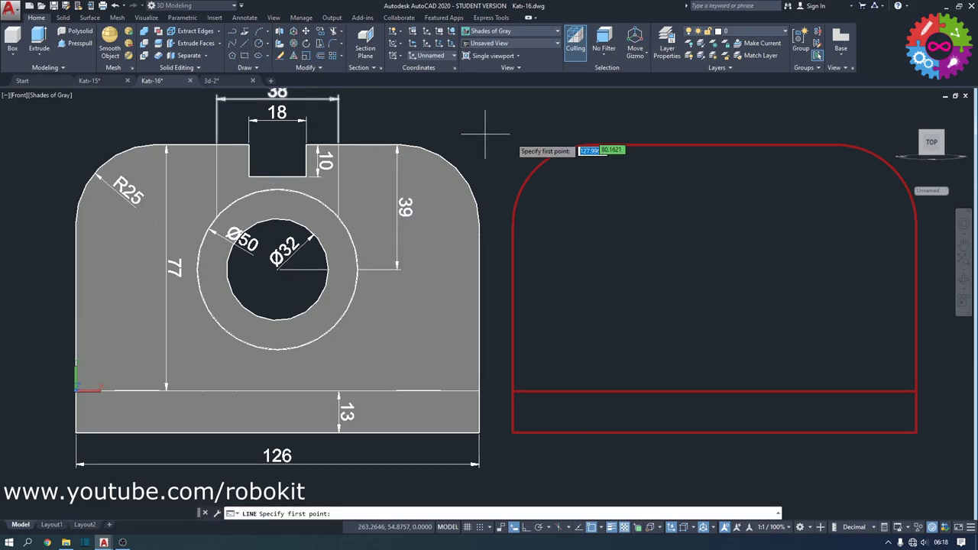
left_click(714, 145)
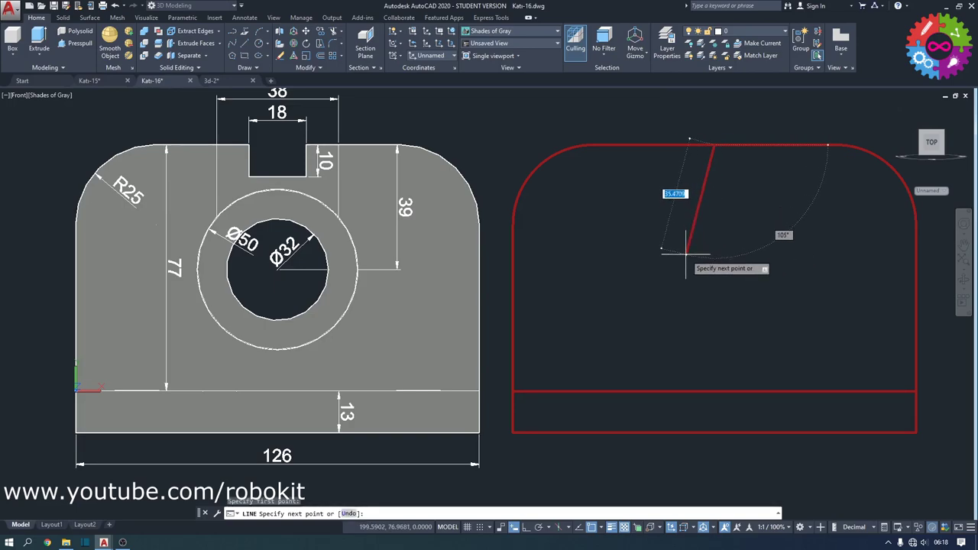
key("F8")
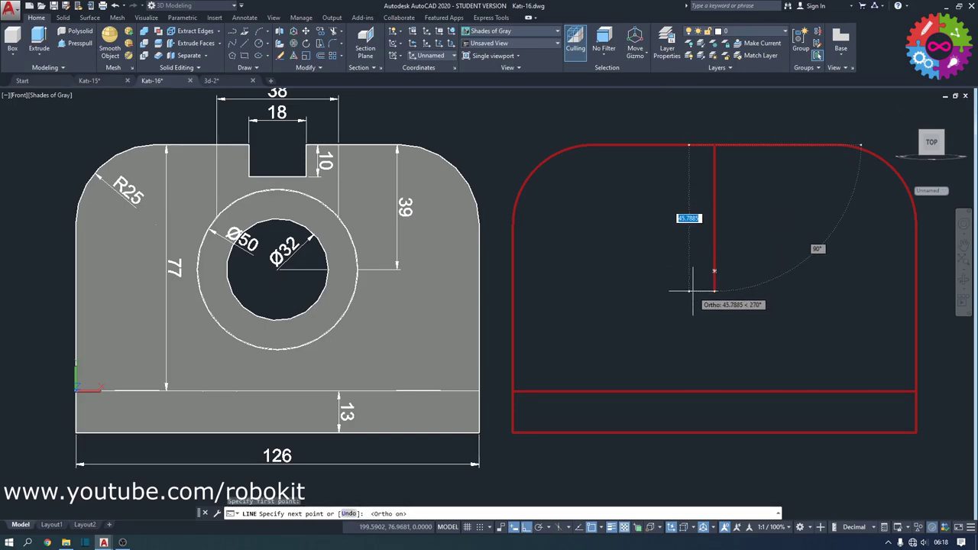
type("39")
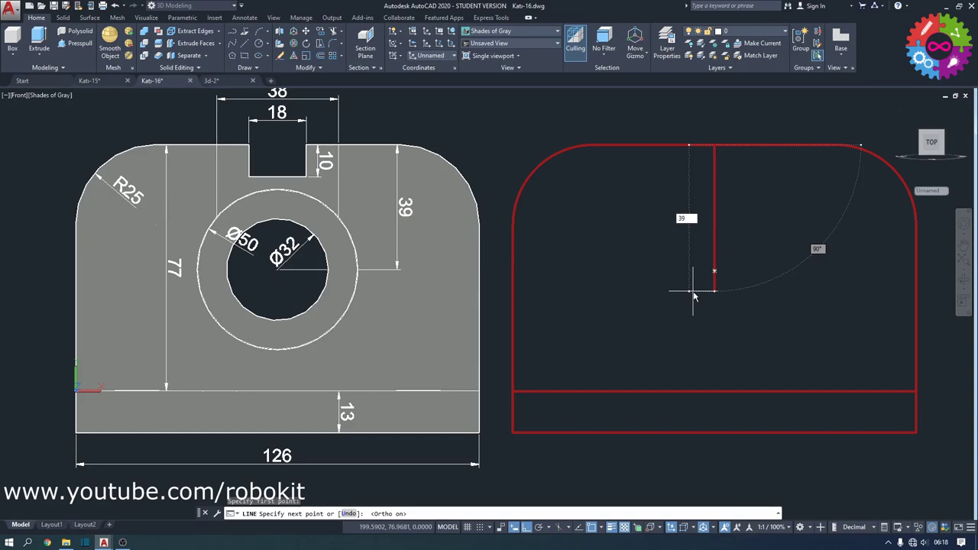
key("Return")
key("Escape")
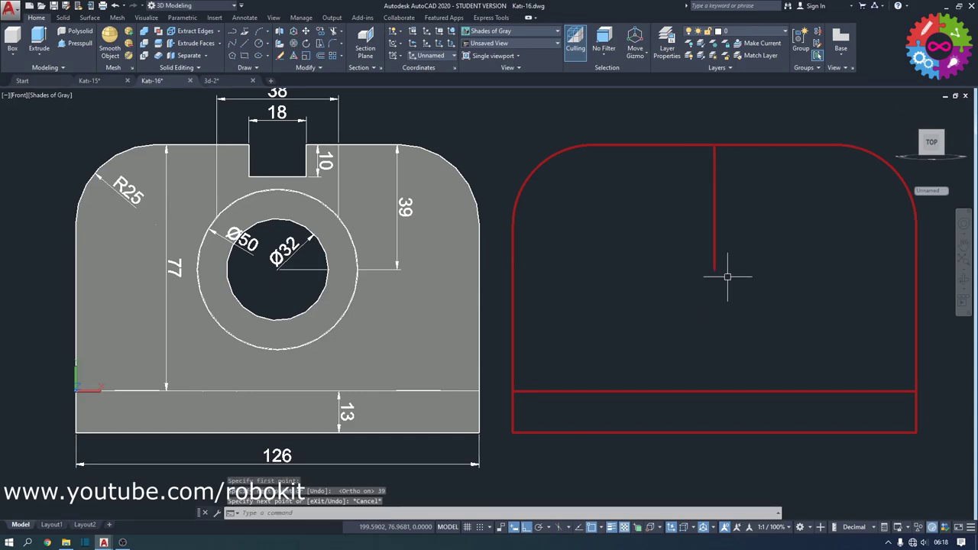
Draw concentric circles of radius 25 and 16 at the line's lower end
left_click(259, 44)
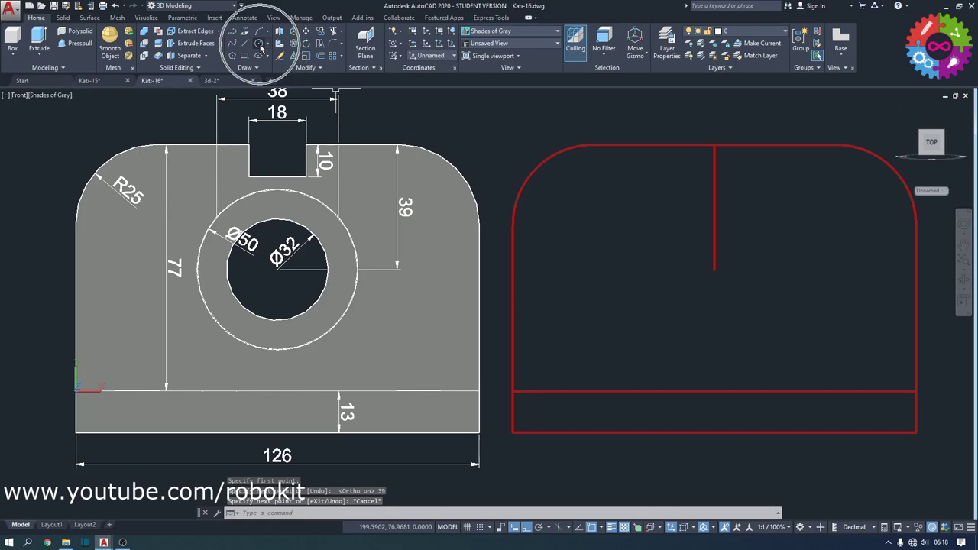
left_click(714, 269)
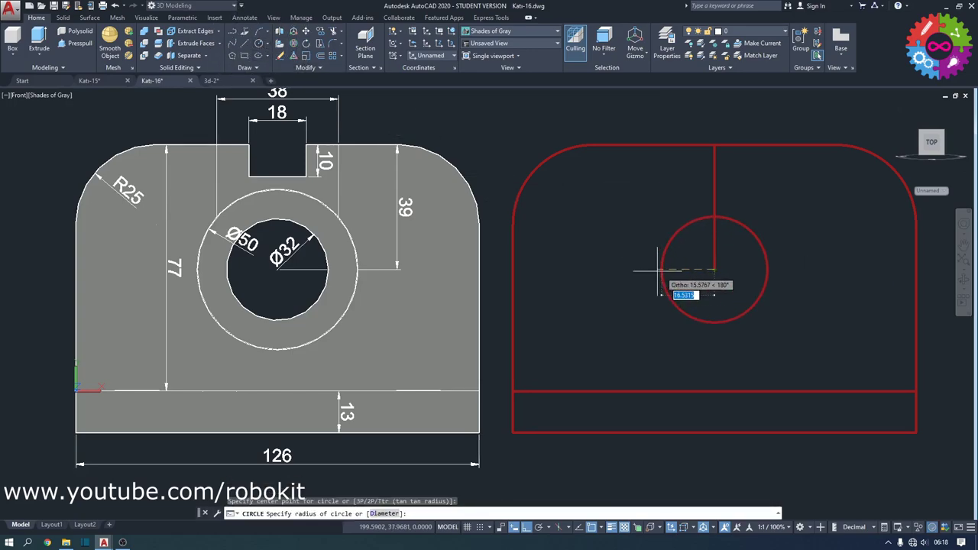
type("25")
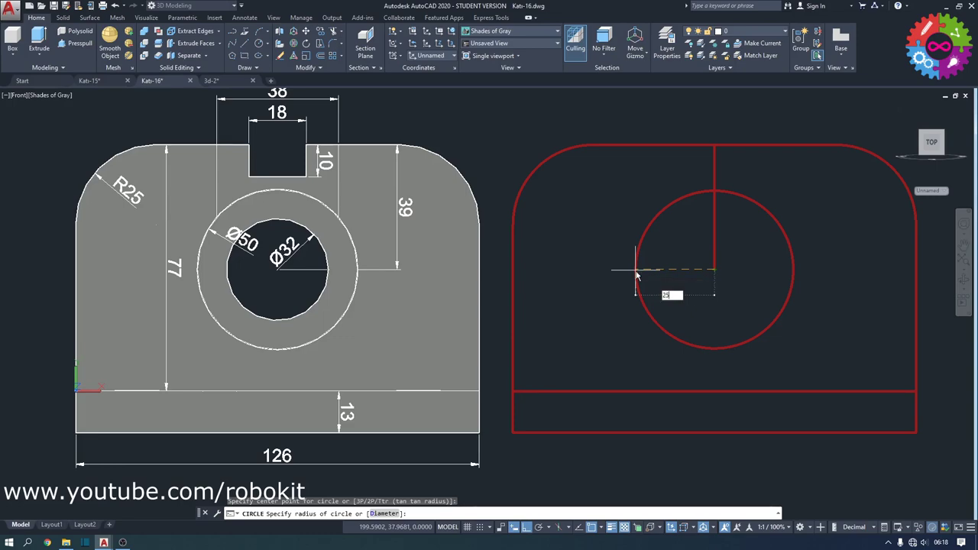
key("Return")
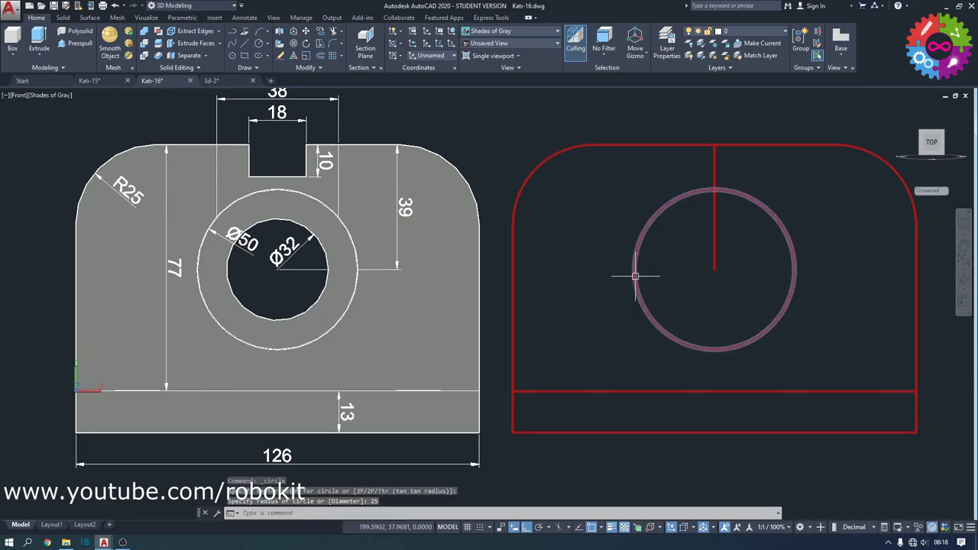
key("Return")
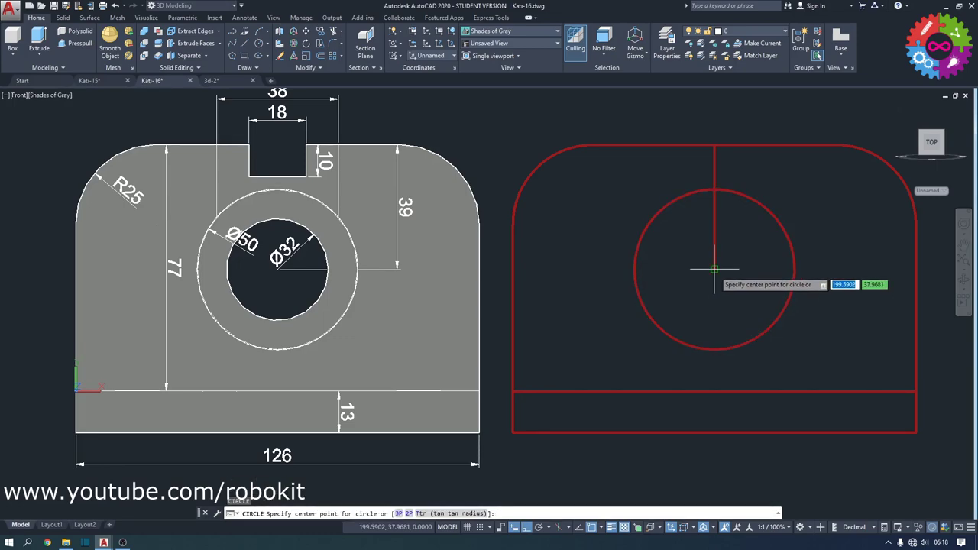
left_click(714, 269)
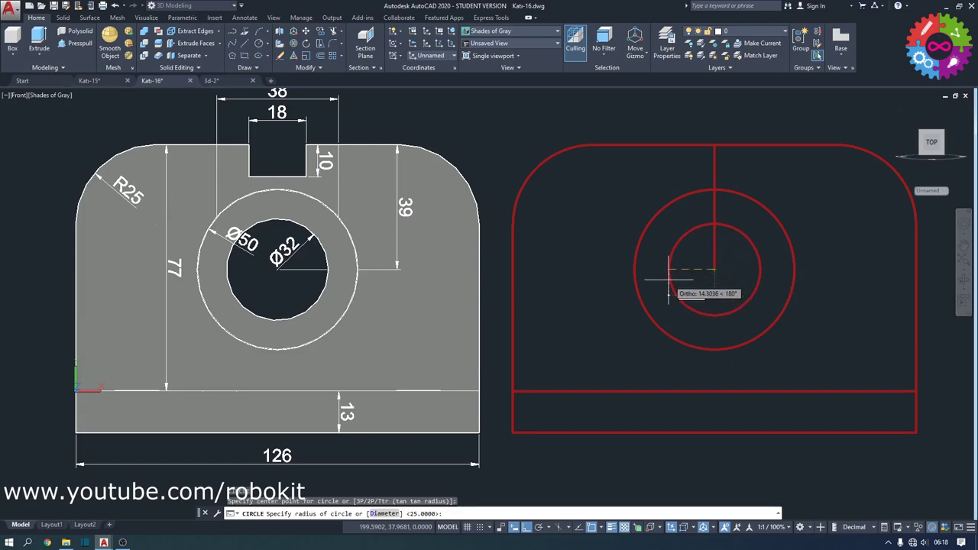
type("16")
key("Return")
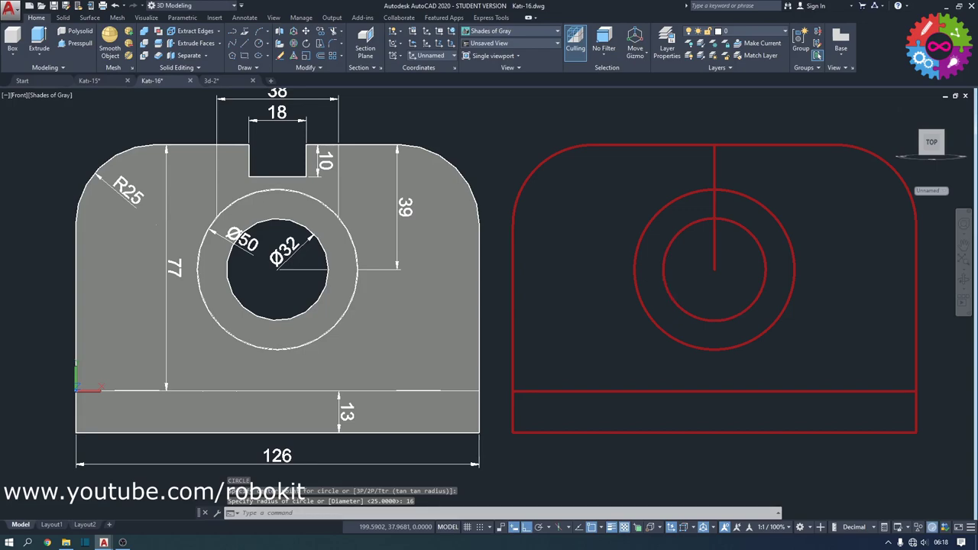
key("Escape")
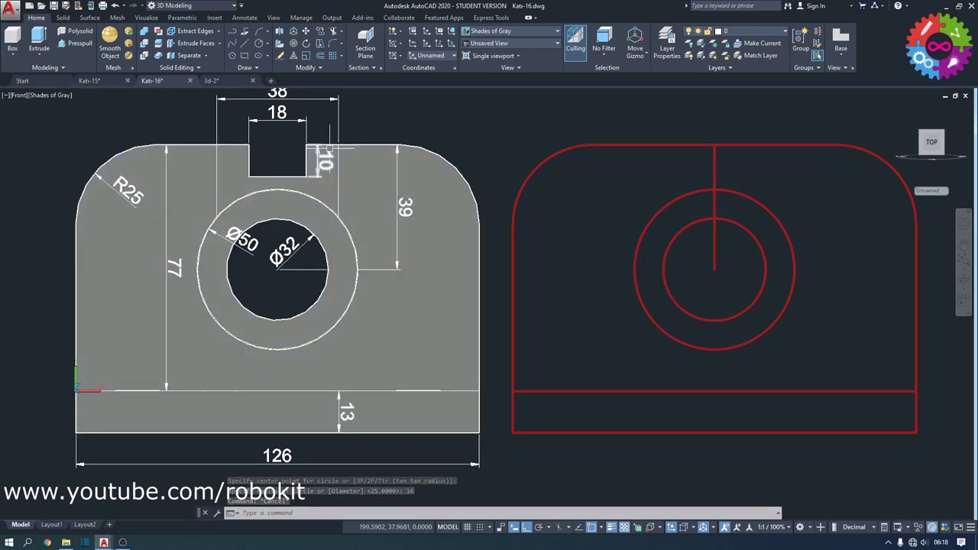
Offset the vertical centre line 19 to each side, then delete the original
middle_click(373, 129)
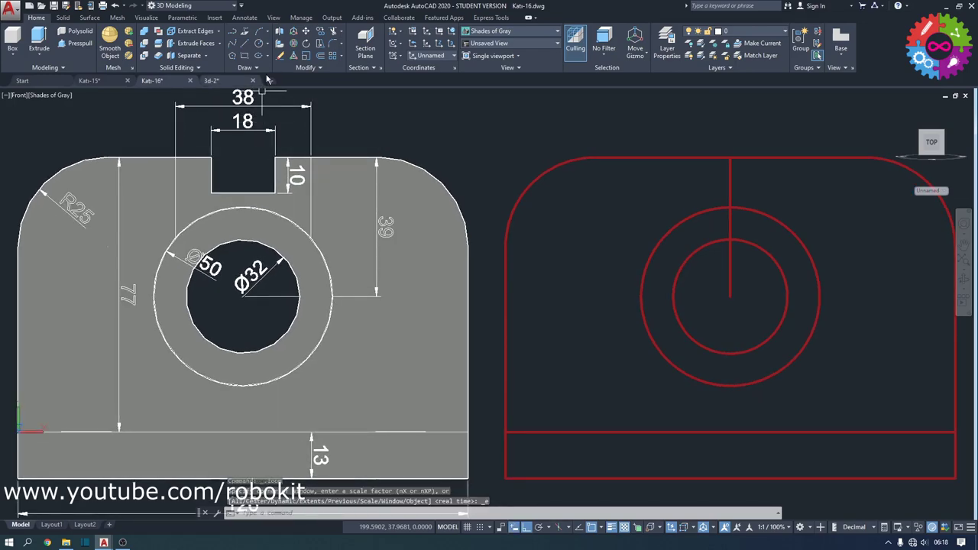
left_click(321, 56)
type("19")
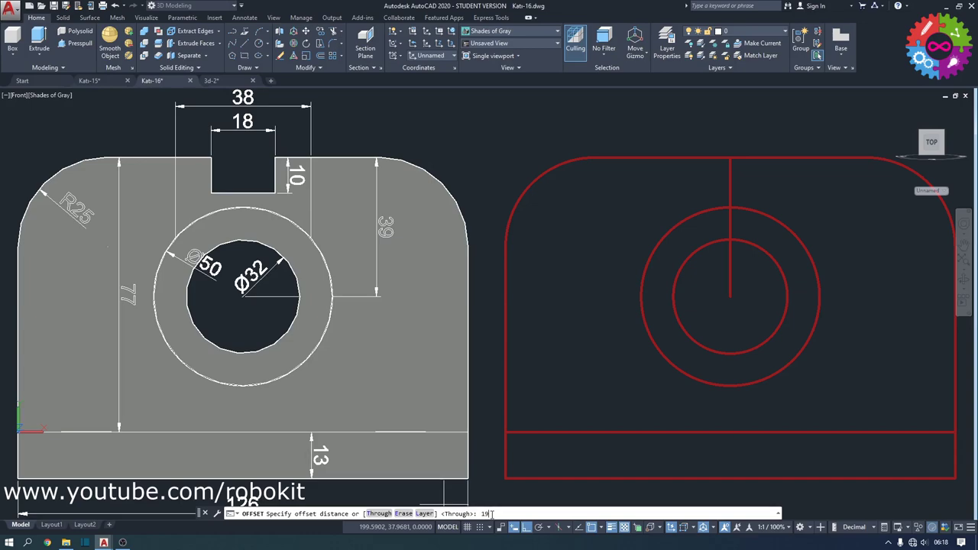
key("Return")
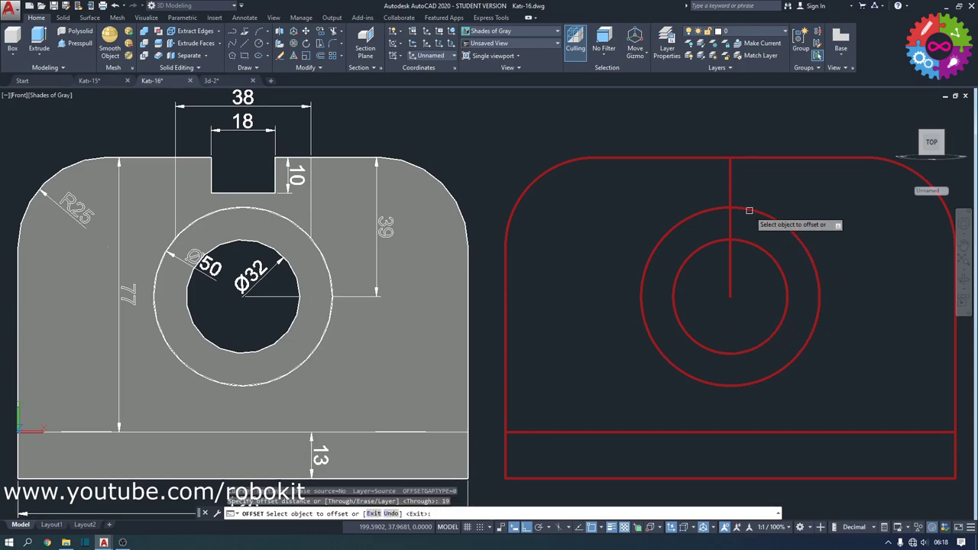
left_click(731, 193)
left_click(776, 192)
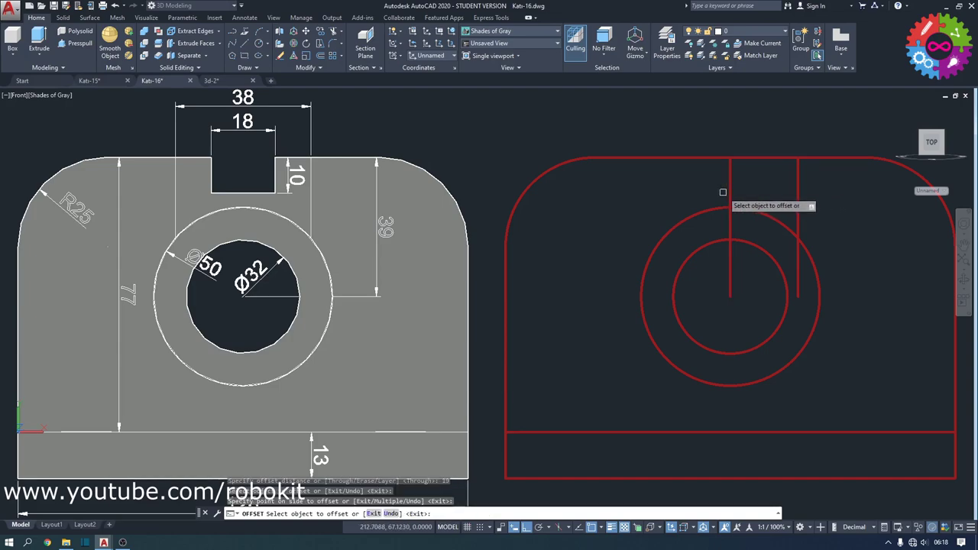
left_click(730, 187)
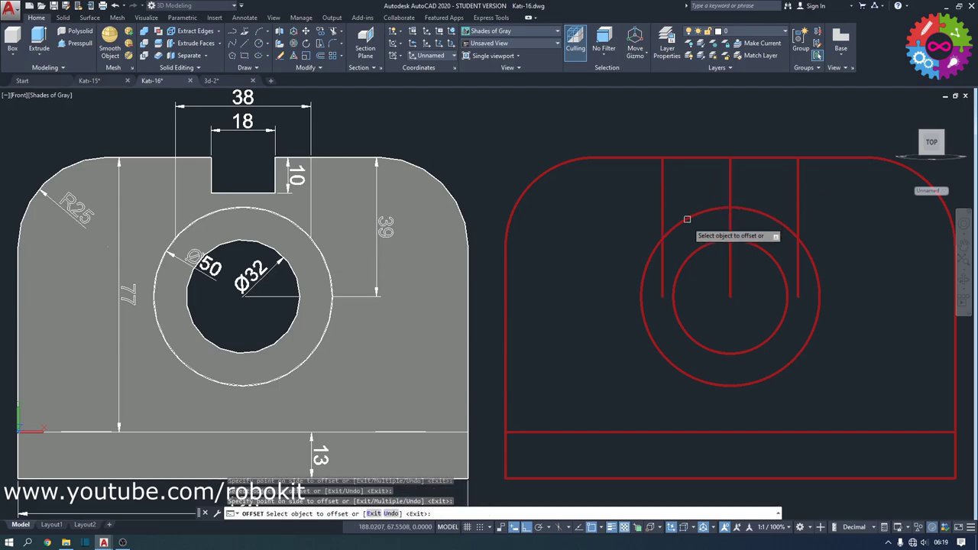
key("Escape")
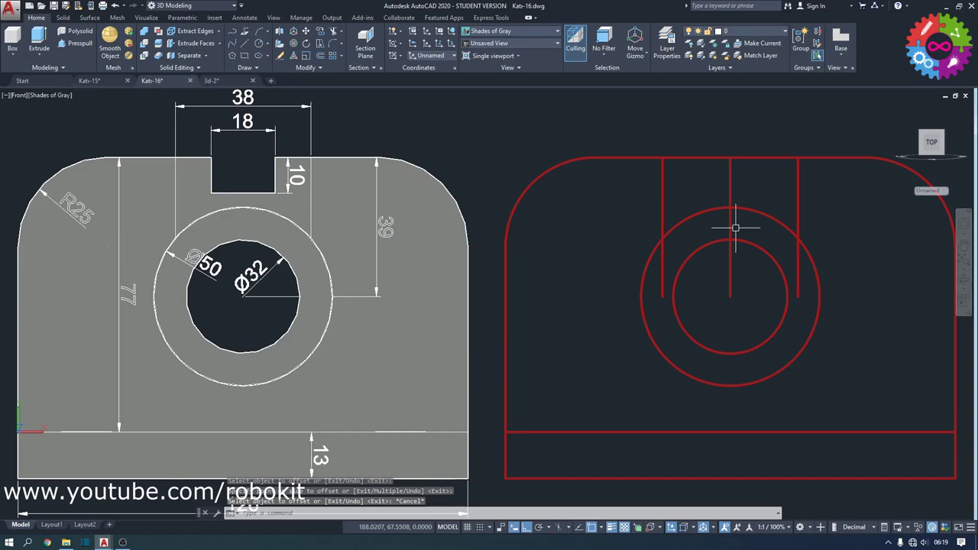
left_click(731, 226)
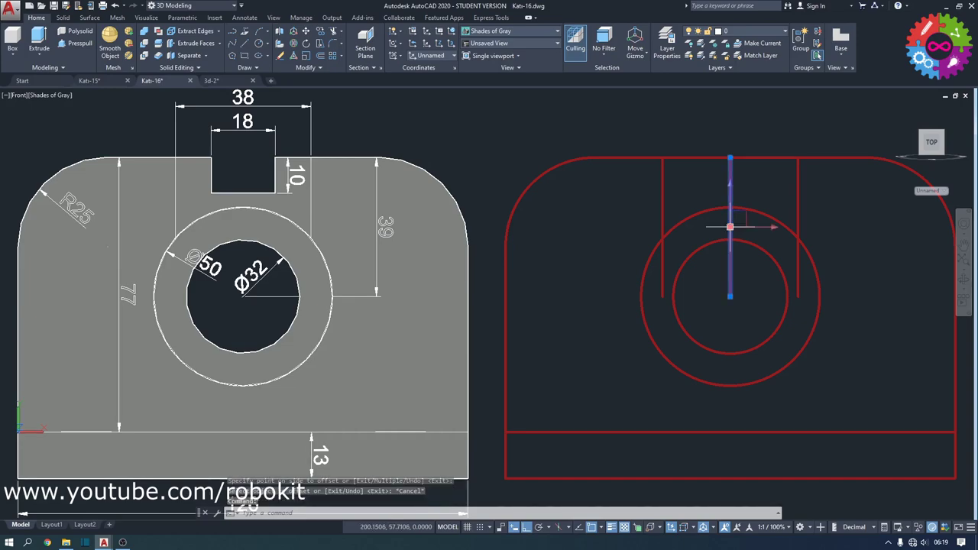
key("Delete")
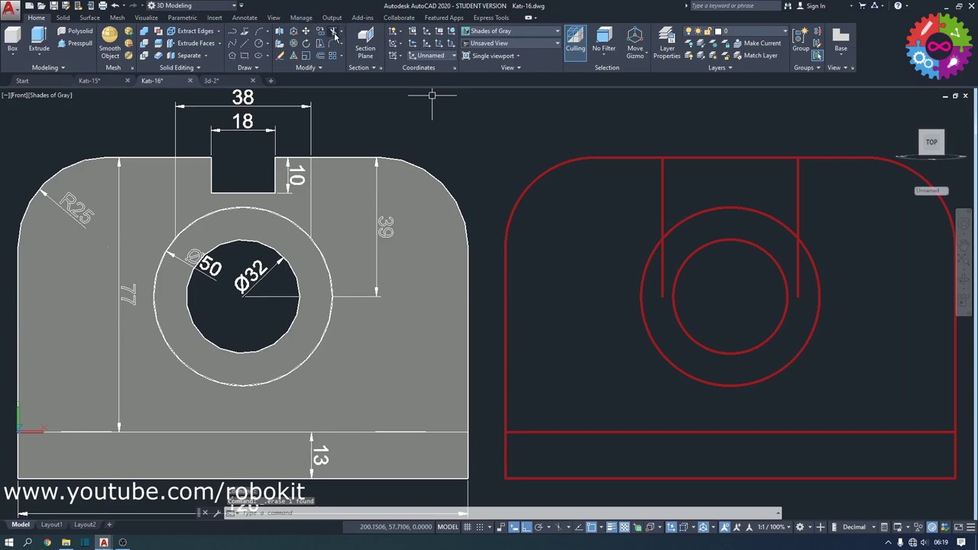
Trim both verticals inside the circle and the top edge between them
left_click(334, 34)
key("Return")
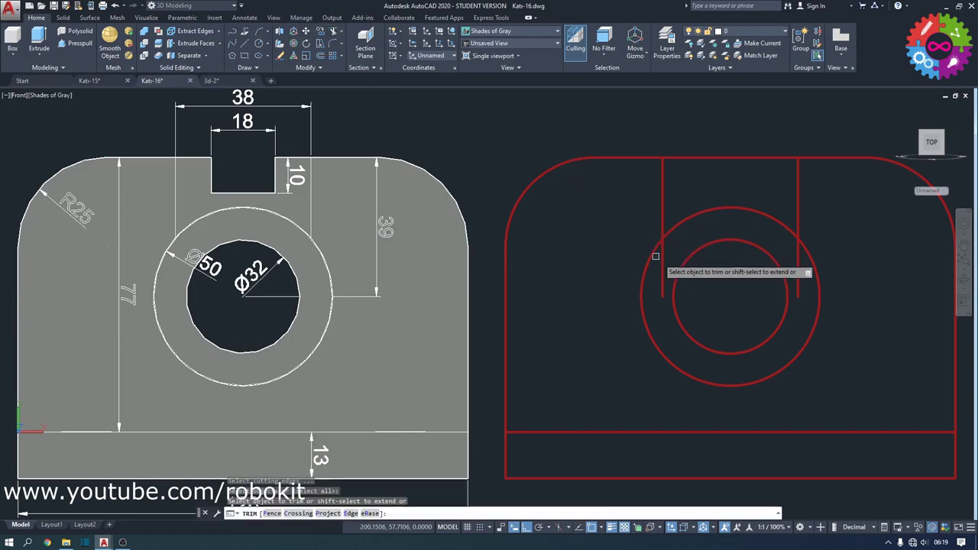
left_click(665, 262)
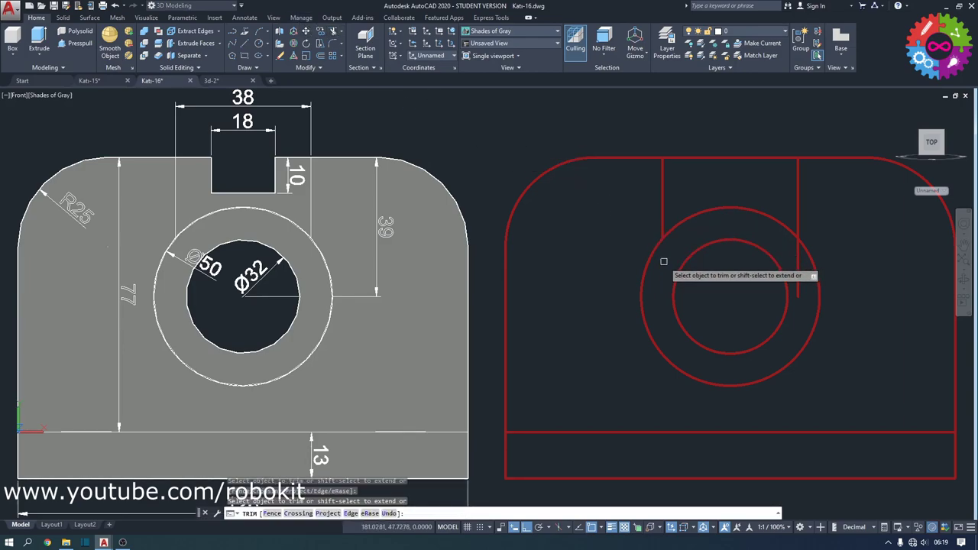
left_click(796, 255)
left_click(736, 158)
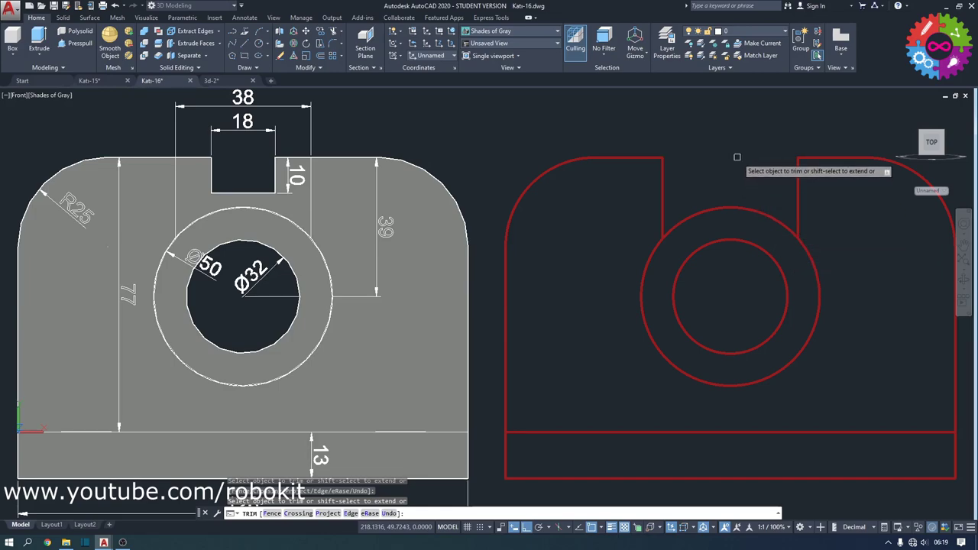
key("Escape")
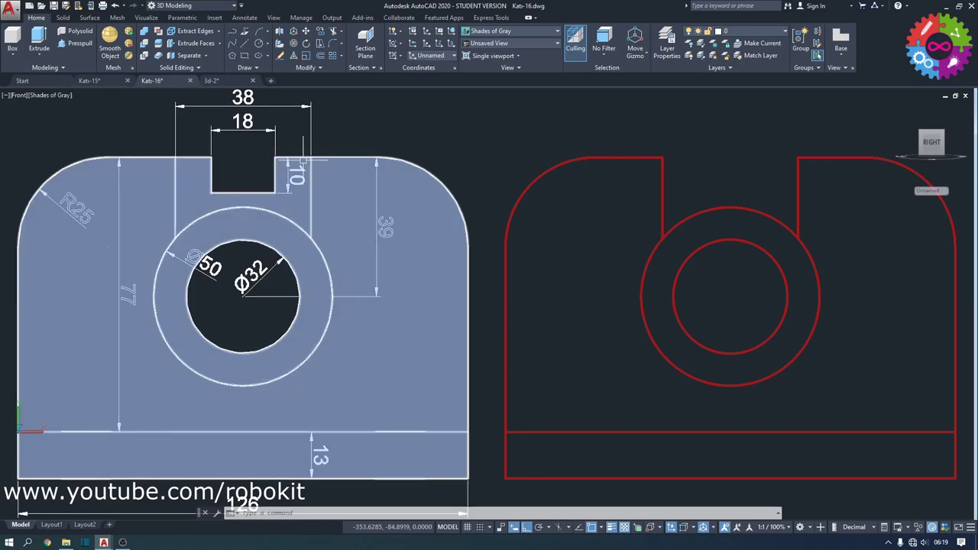
Draw a polyline from the left corner: 10 right, 10 down, 18 right, 10 up, 10 right
left_click(300, 160)
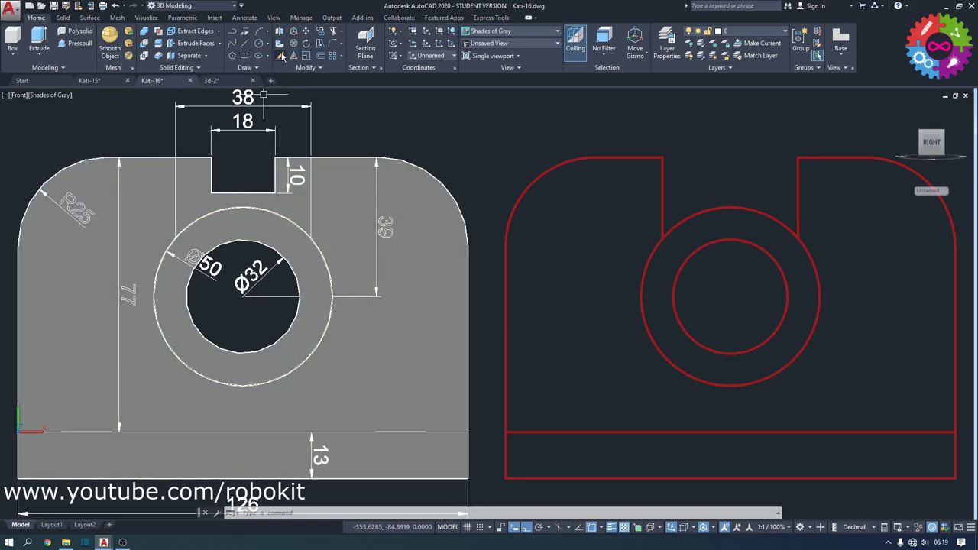
left_click(244, 31)
left_click(662, 158)
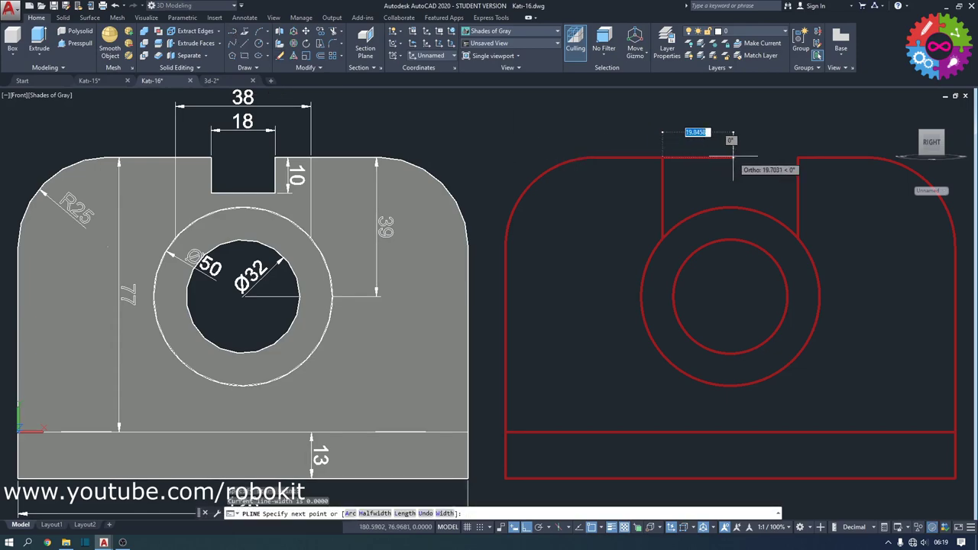
type("10")
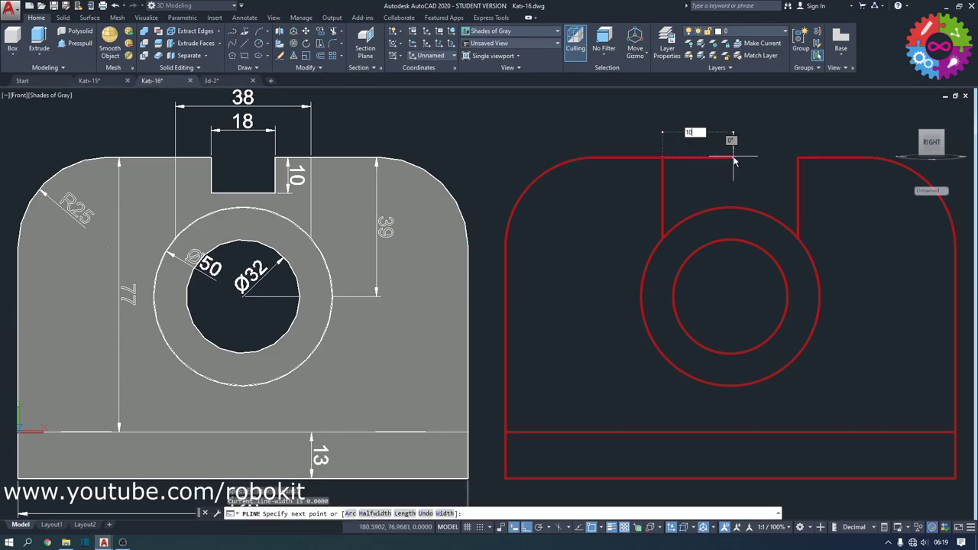
key("Return")
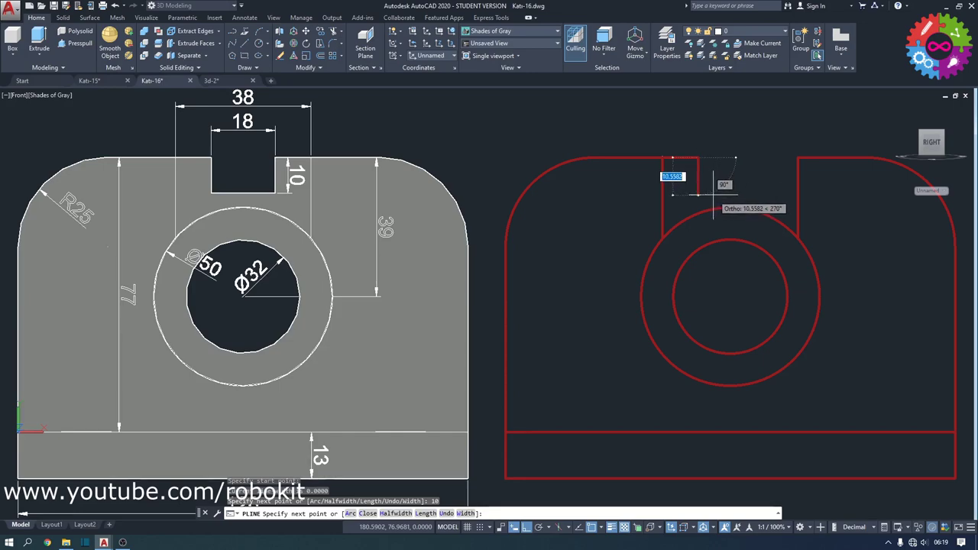
type("10")
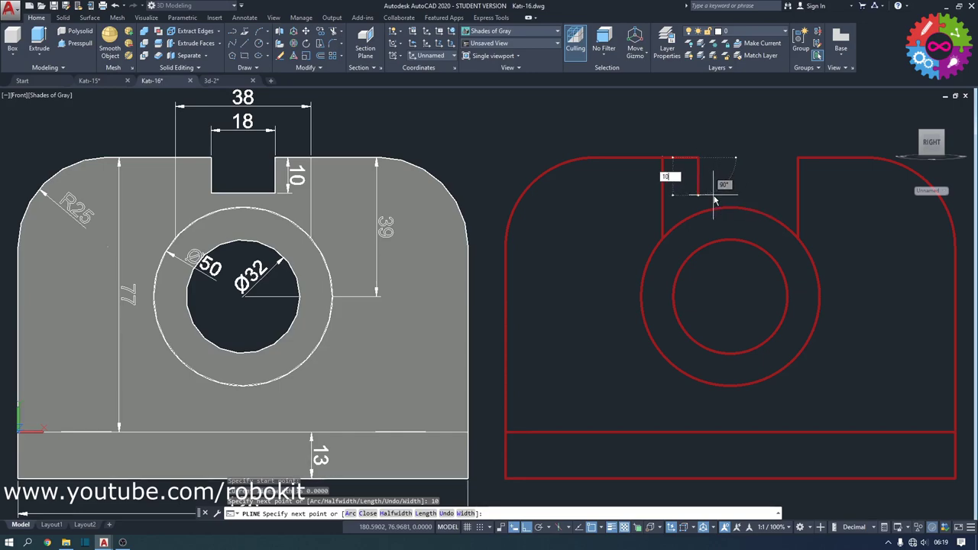
key("Return")
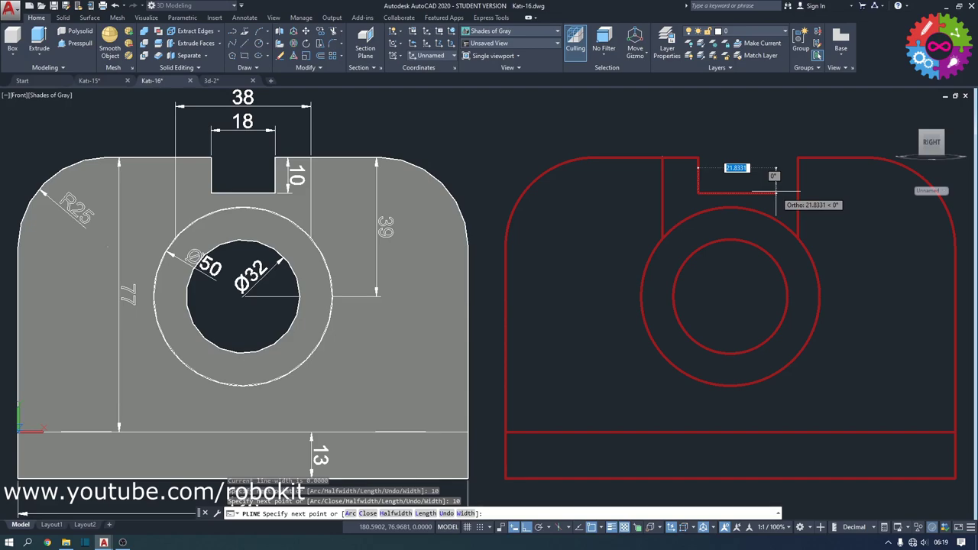
type("18")
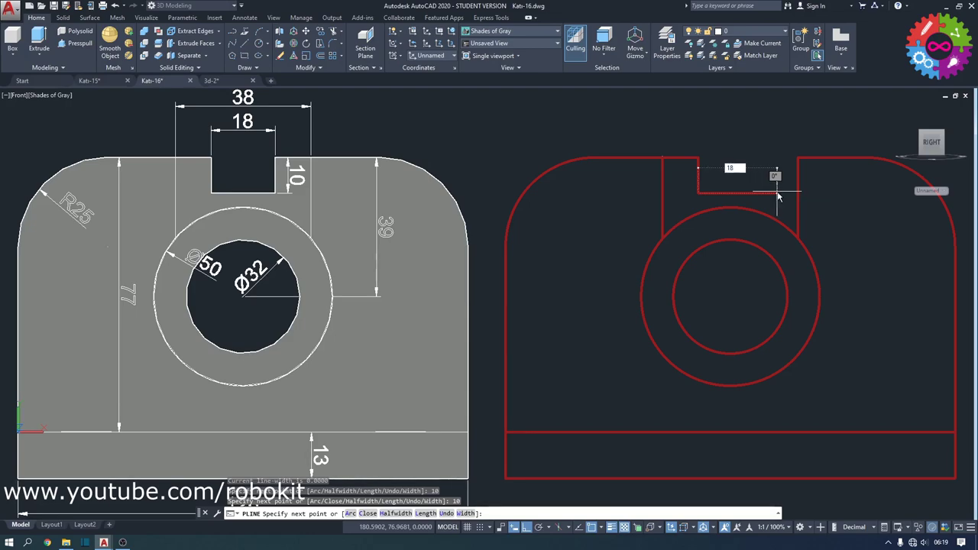
key("Return")
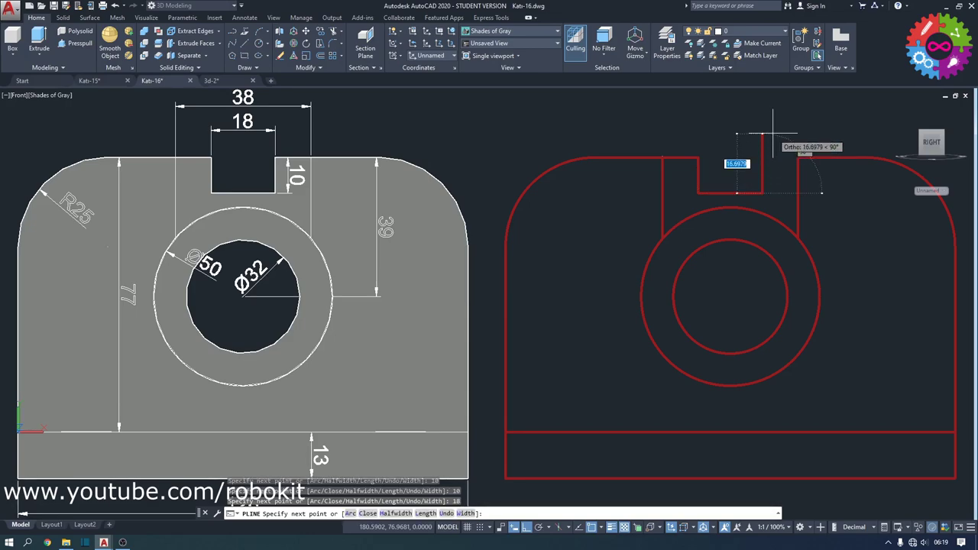
type("10")
key("Return")
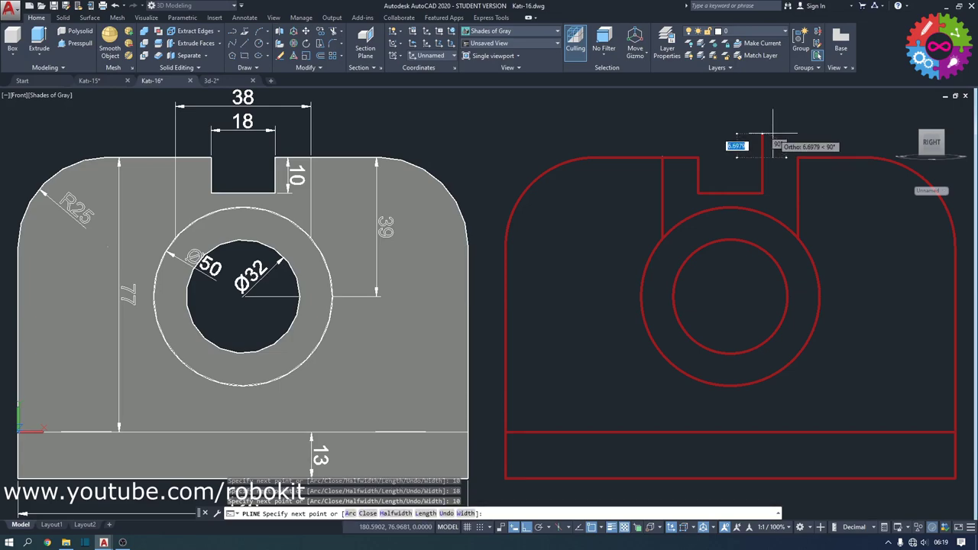
key("Return")
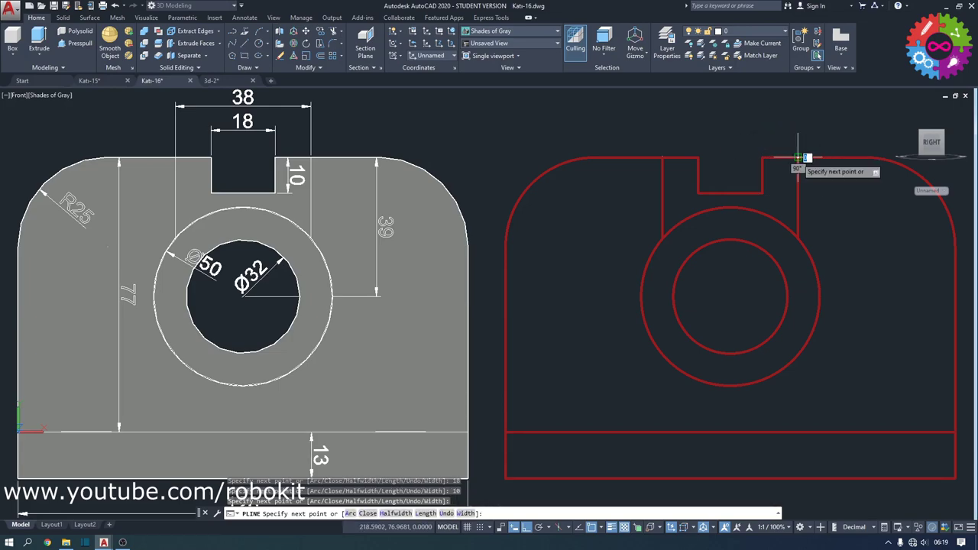
key("Escape")
scroll(748, 237, "down", 2)
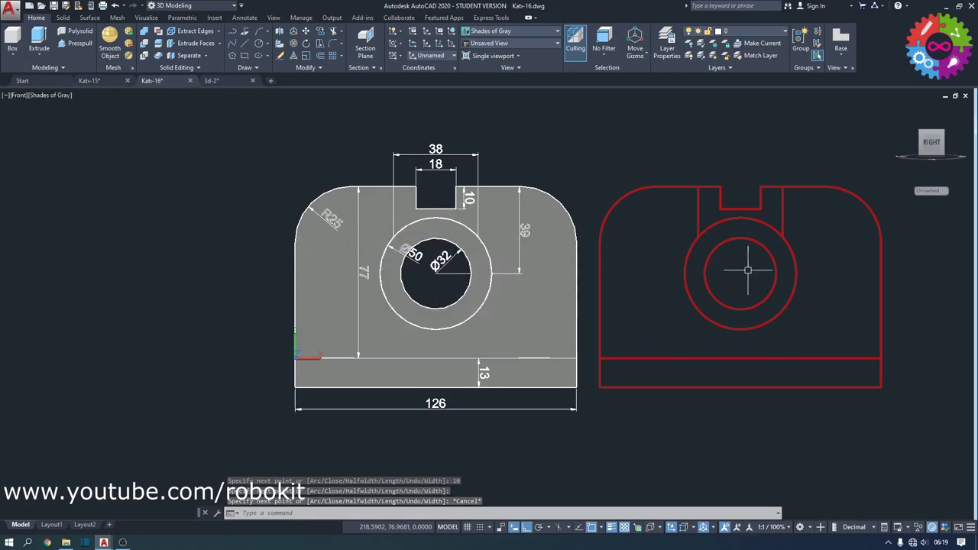
mouse_move(931, 142)
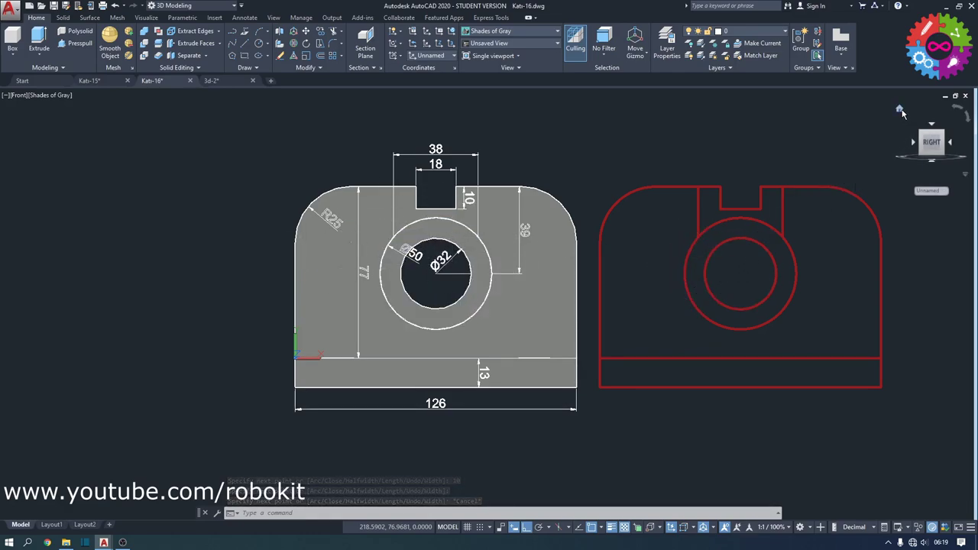
Presspull the red profile's bottom strip 76 deep into a base plate, leaving the upright unpulled
left_click(899, 109)
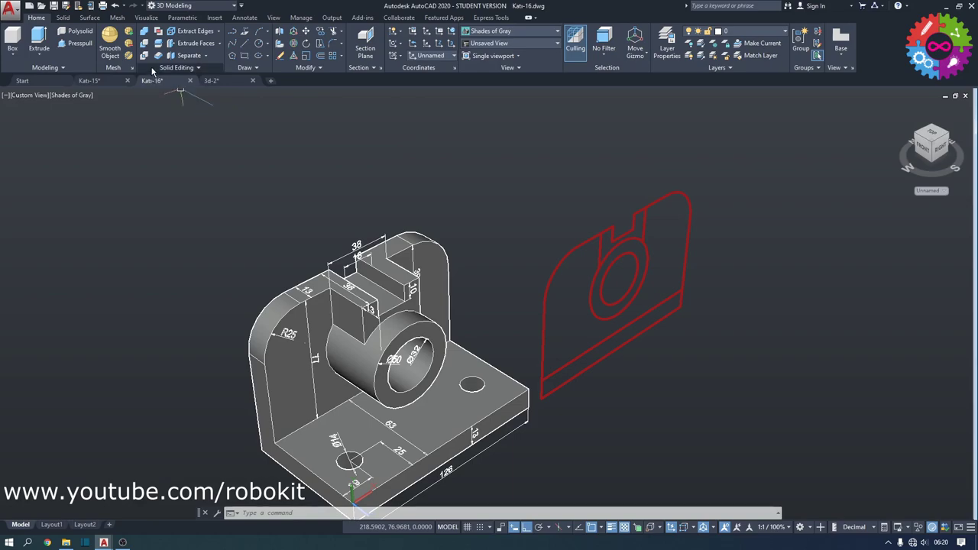
left_click(79, 44)
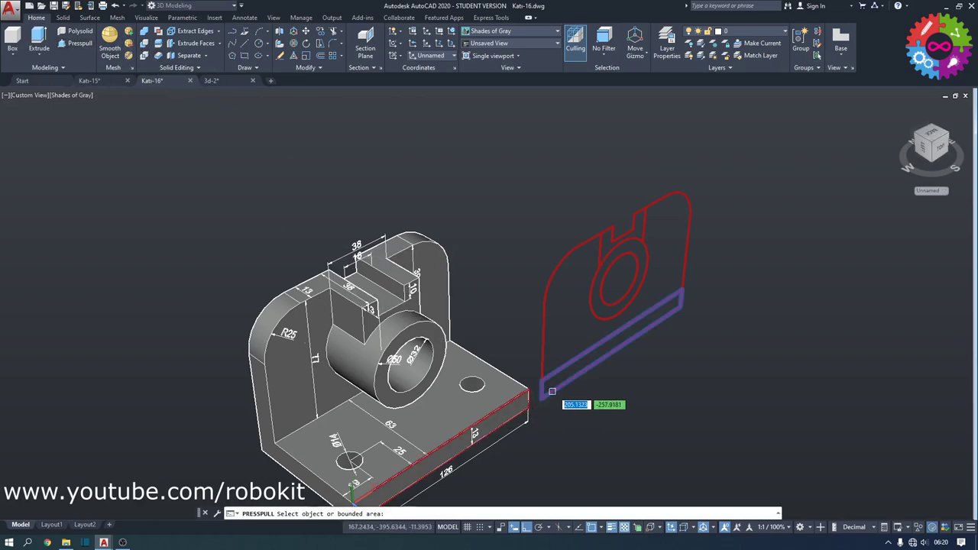
left_click(558, 383)
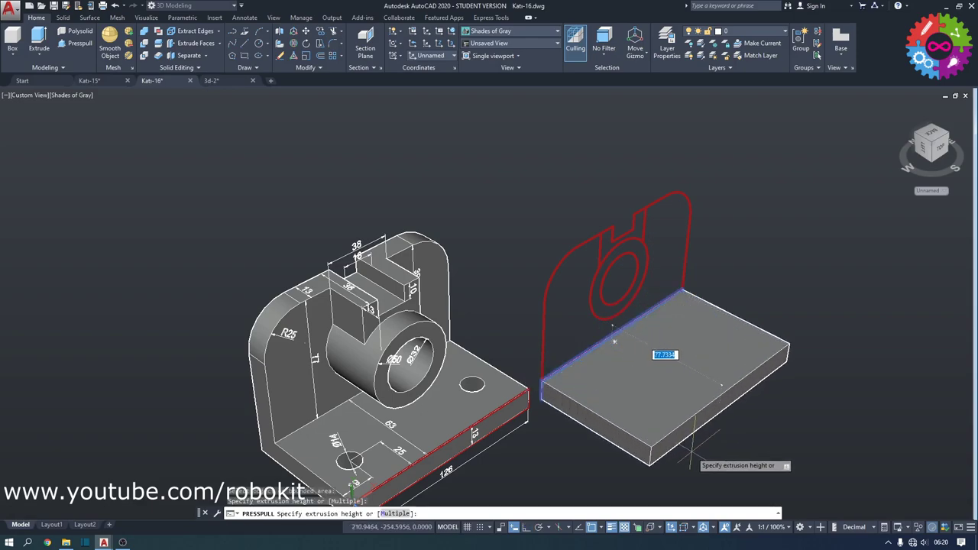
key("Return")
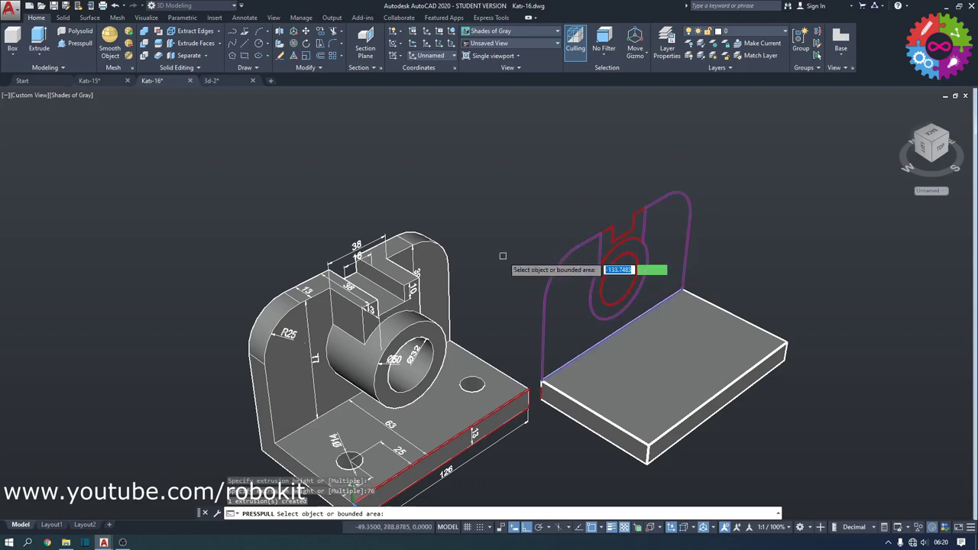
left_click(573, 329)
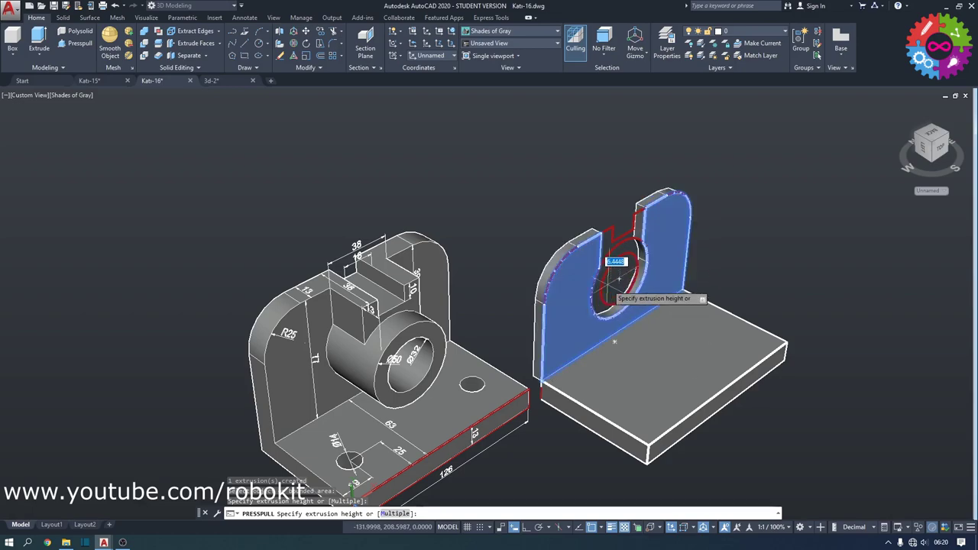
key("Escape")
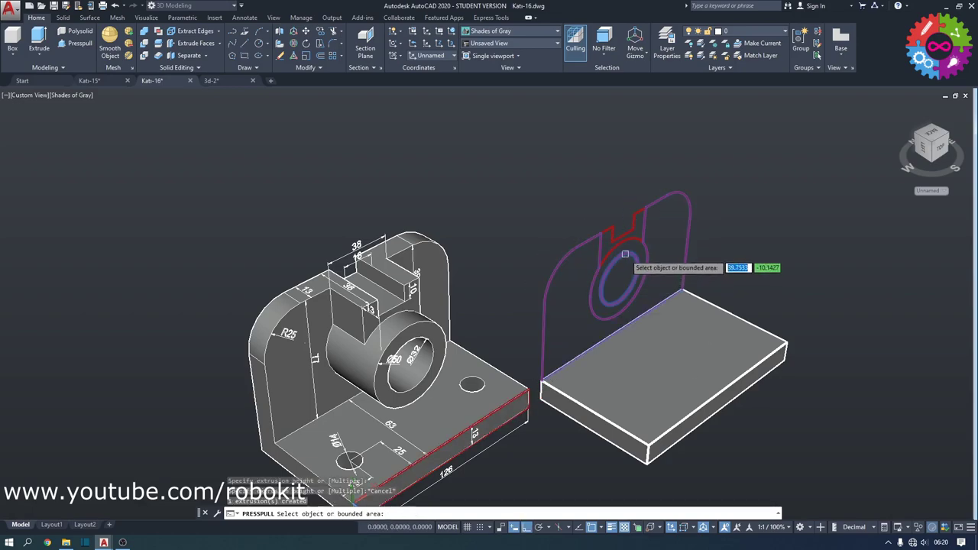
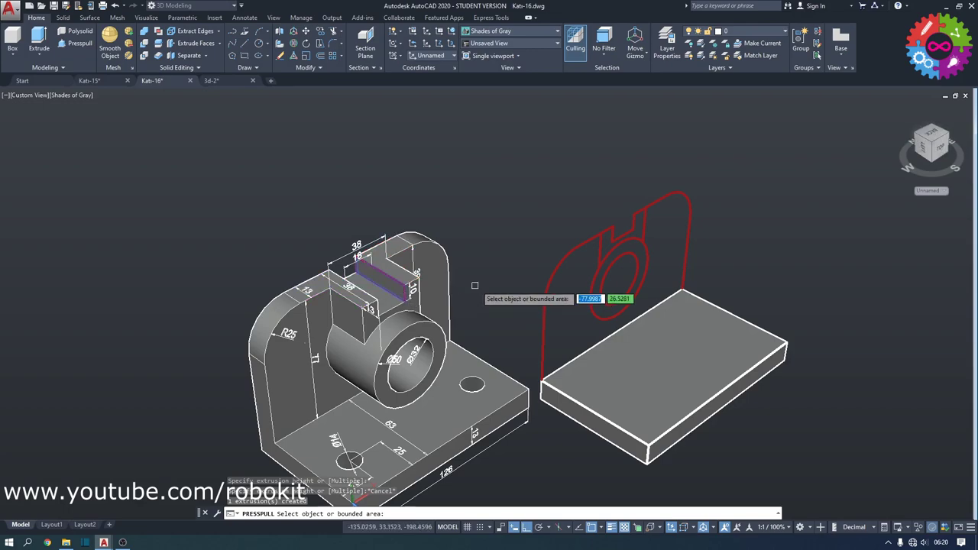
Press-pull the slotted block profile up 38
left_click(617, 246)
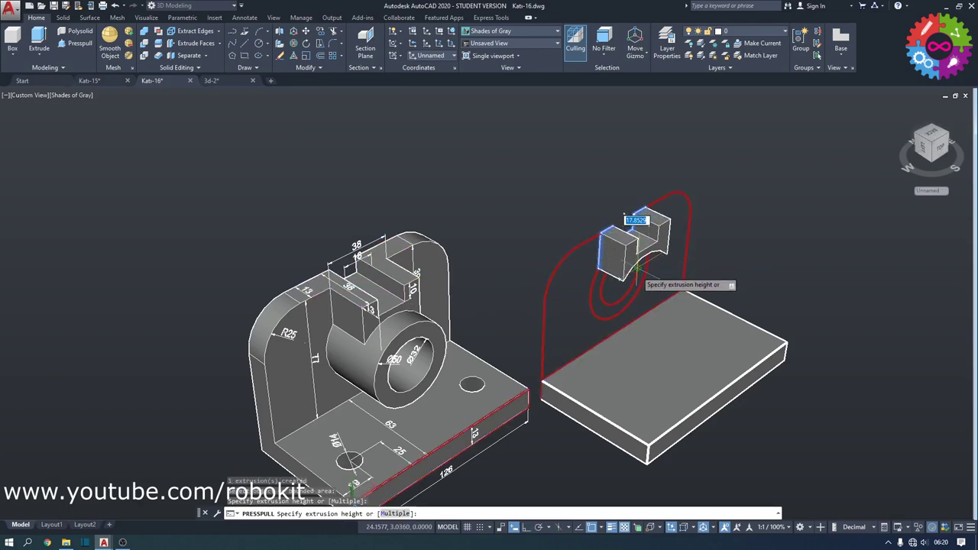
type("38")
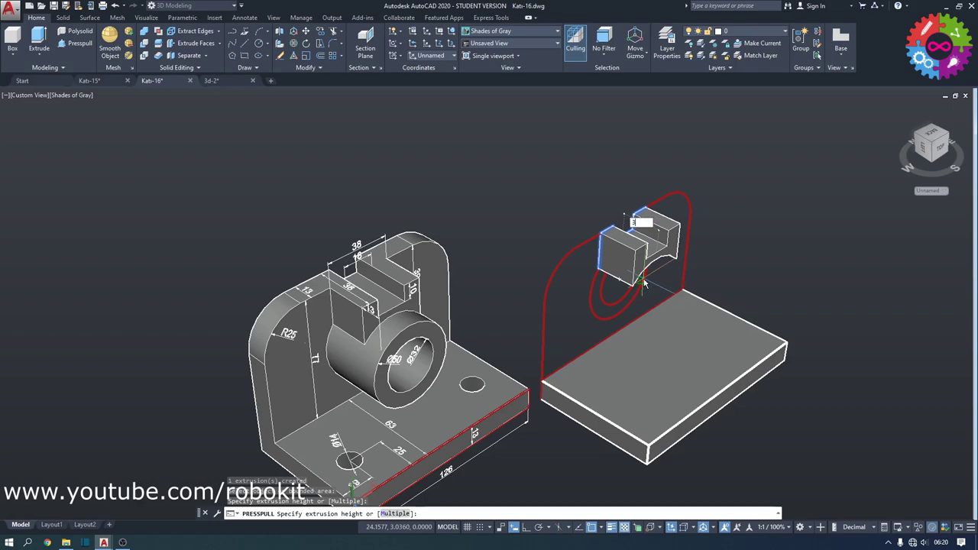
key("Return")
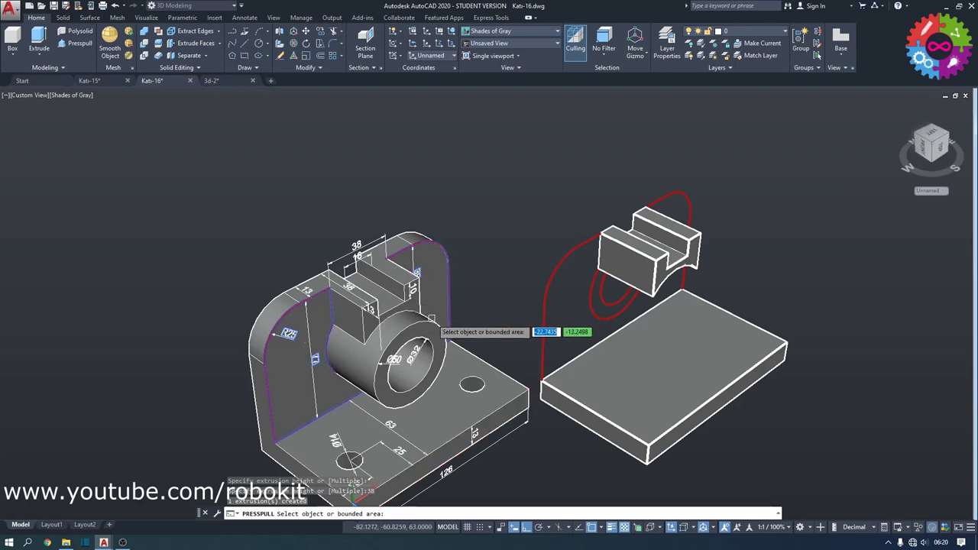
Extrude the bored cylinder to 48 and the rounded back plate 13 thick
left_click(603, 316)
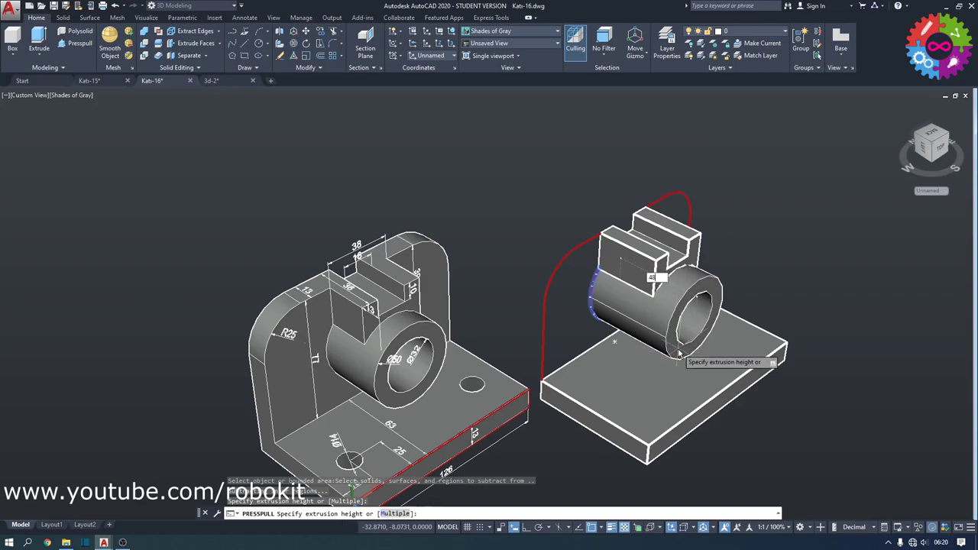
left_click(678, 353)
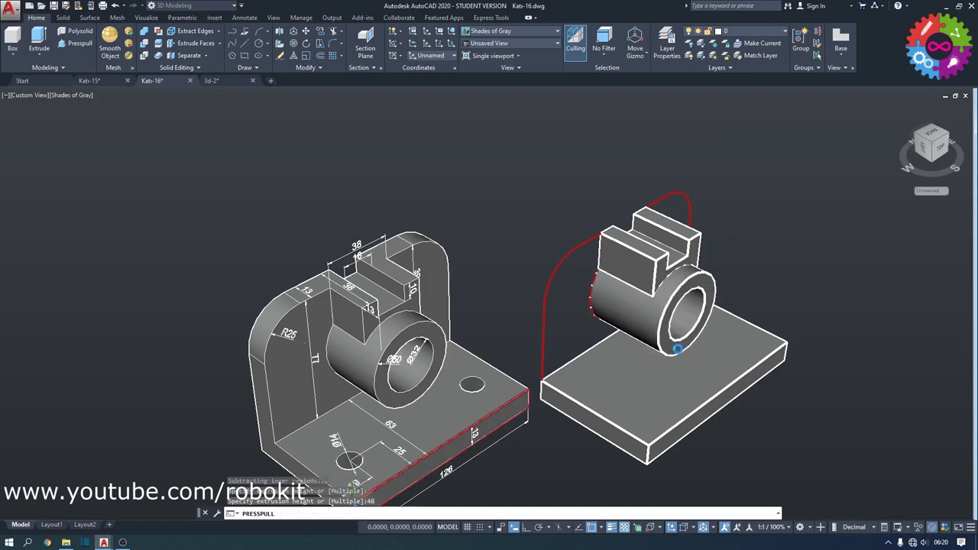
left_click(562, 317)
type("13")
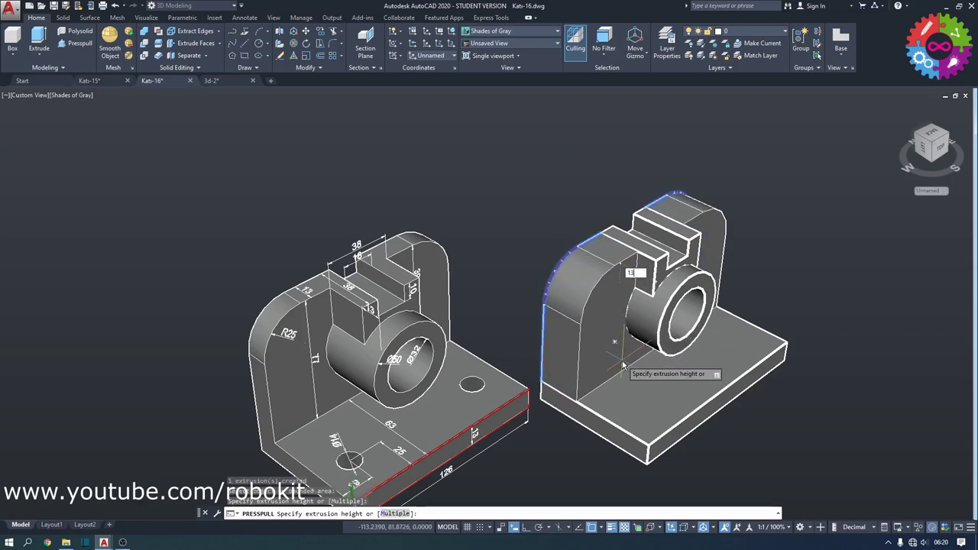
key("Return")
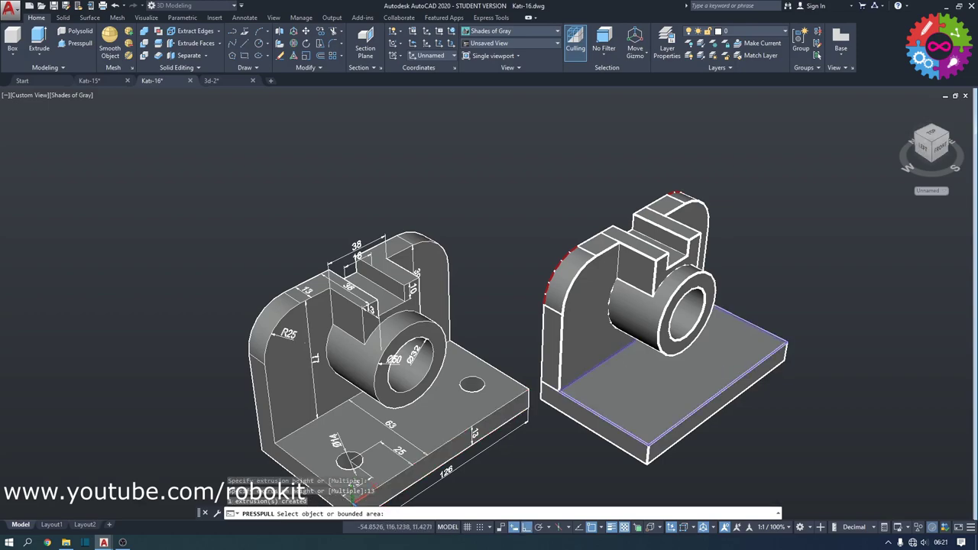
key("Return")
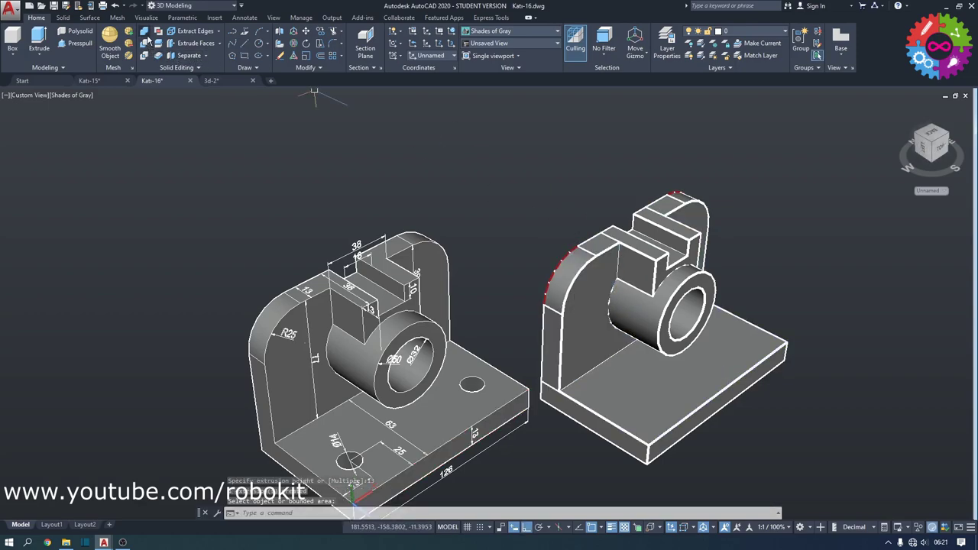
Union the back plate, slotted block, cylinder and base plate into a single solid
left_click(145, 34)
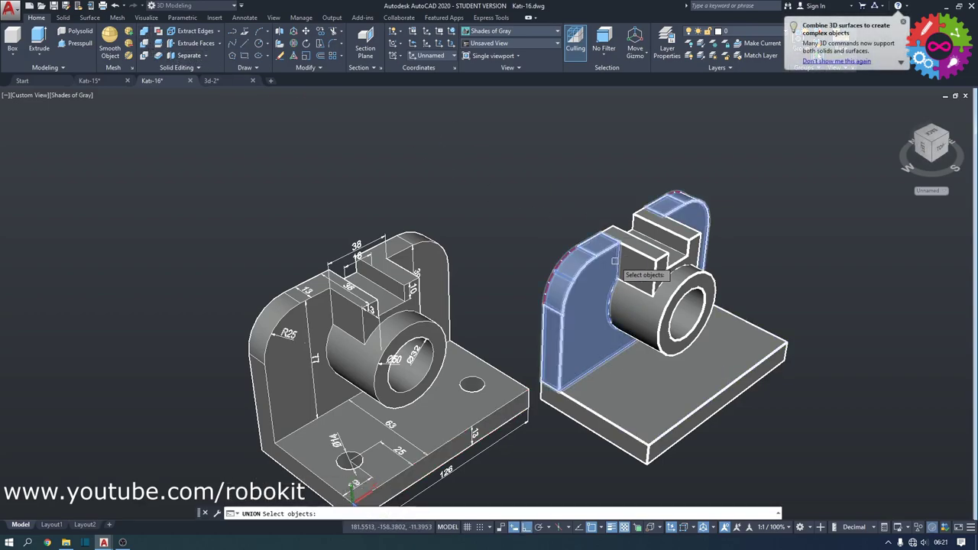
left_click(588, 306)
left_click(634, 262)
left_click(655, 312)
left_click(657, 408)
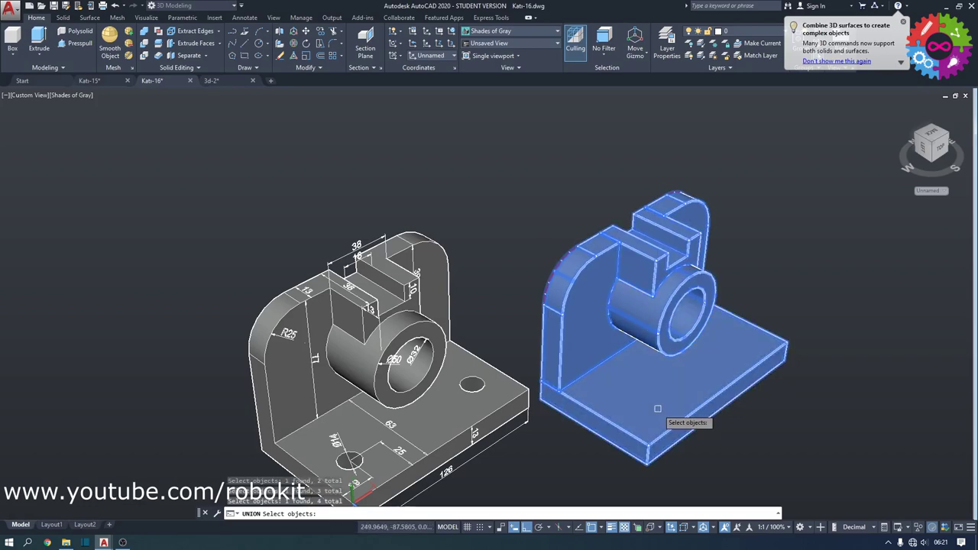
key("Return")
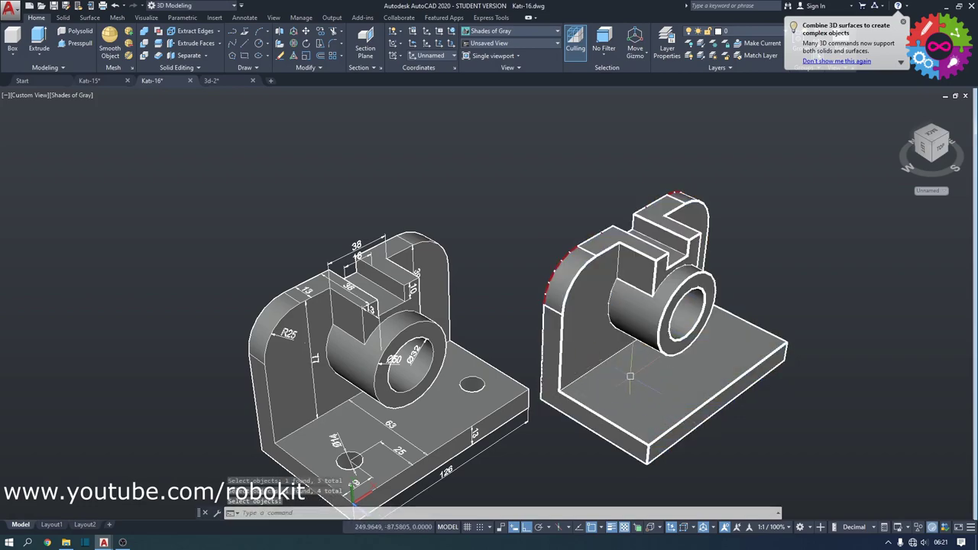
left_click(646, 443)
key("Escape")
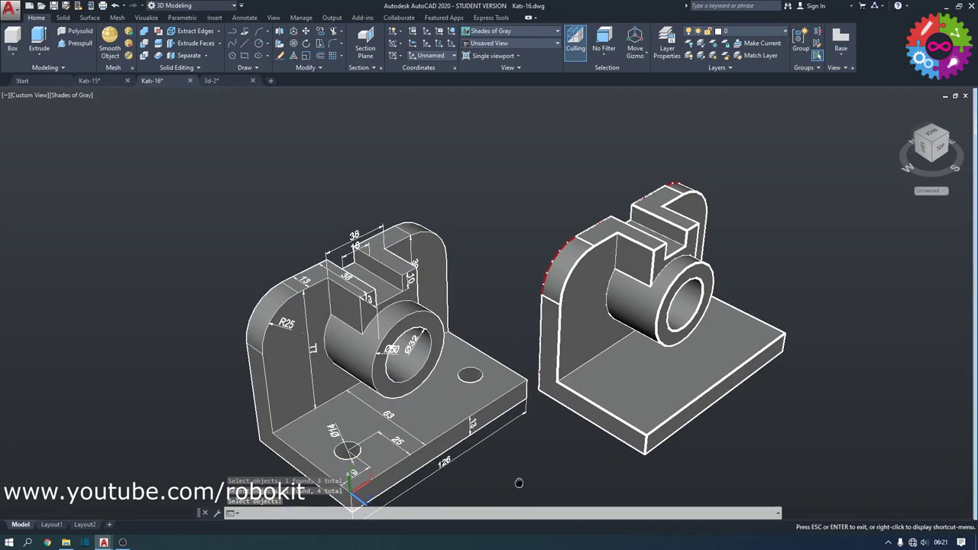
middle_click_drag(362, 462, 357, 424)
scroll(397, 474, "up", 3)
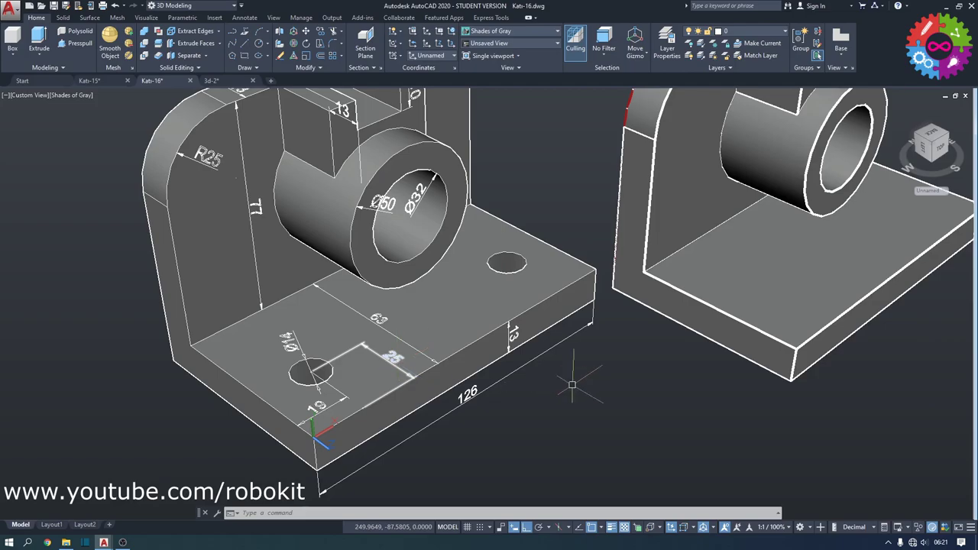
middle_click_drag(812, 404, 665, 417)
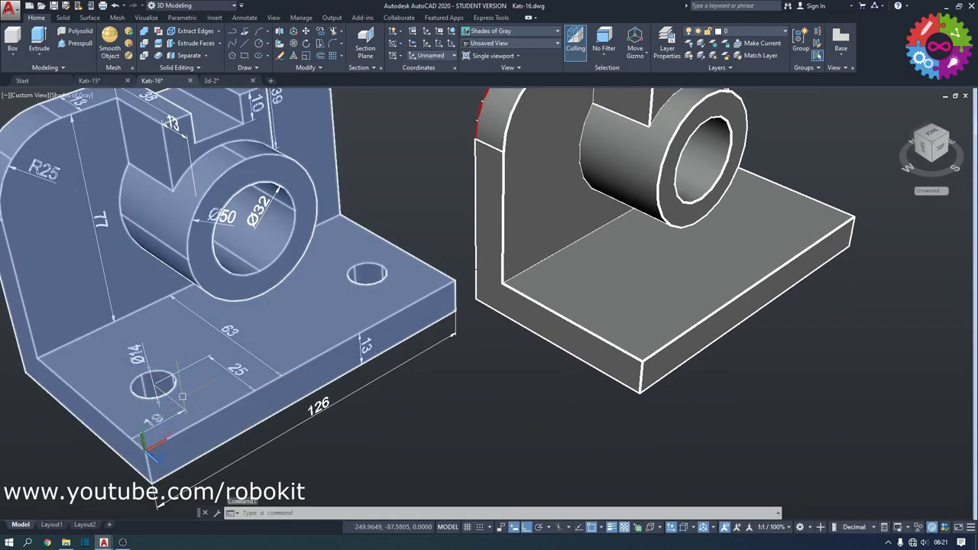
left_click(237, 34)
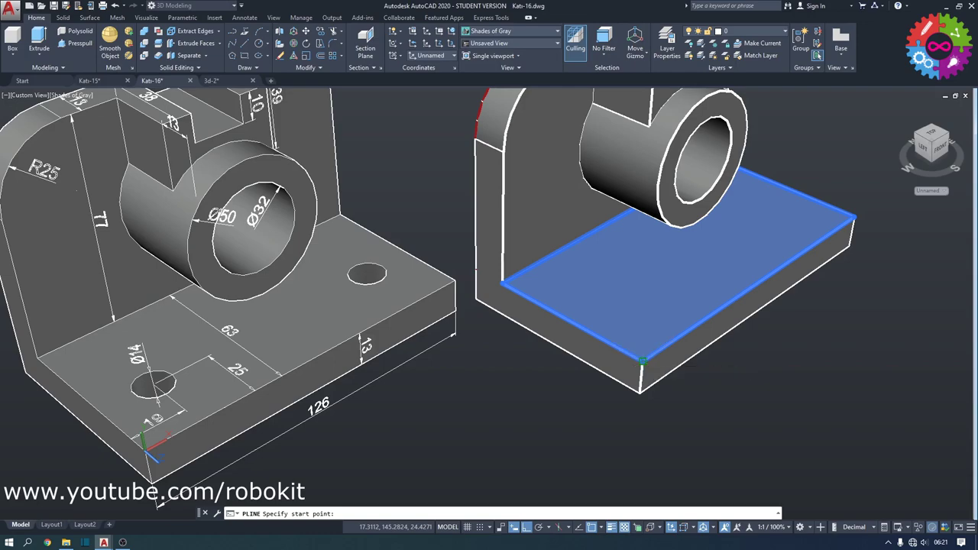
left_click(642, 359)
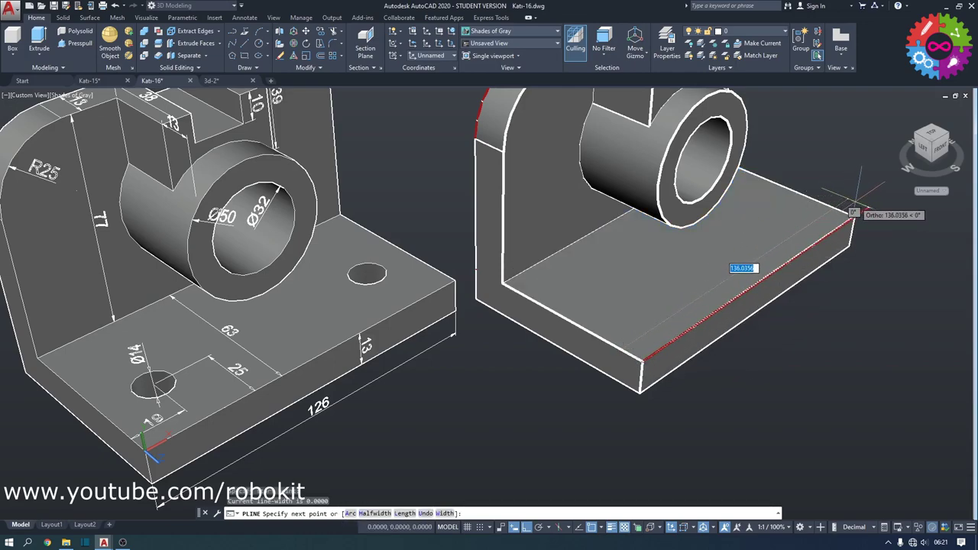
type("19")
key("Return")
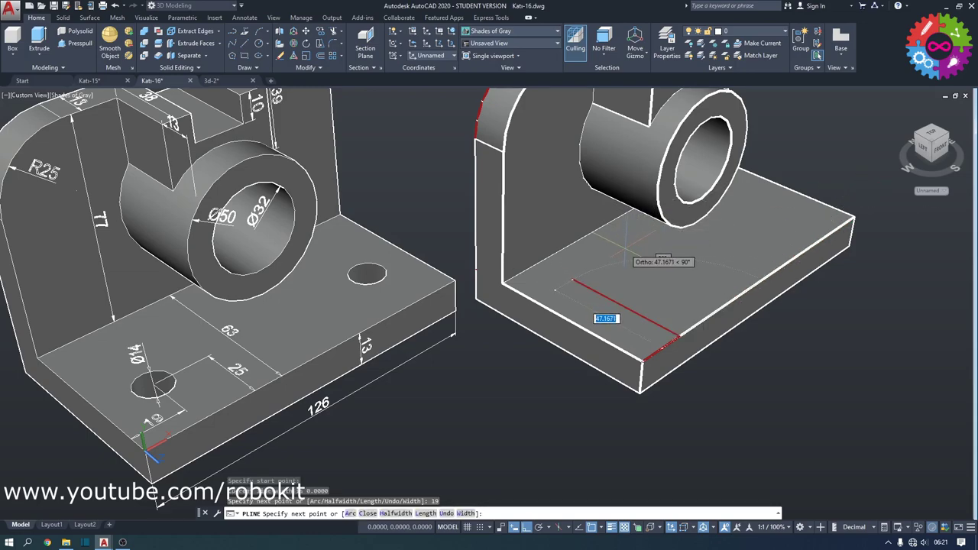
type("25")
key("Return")
key("Escape")
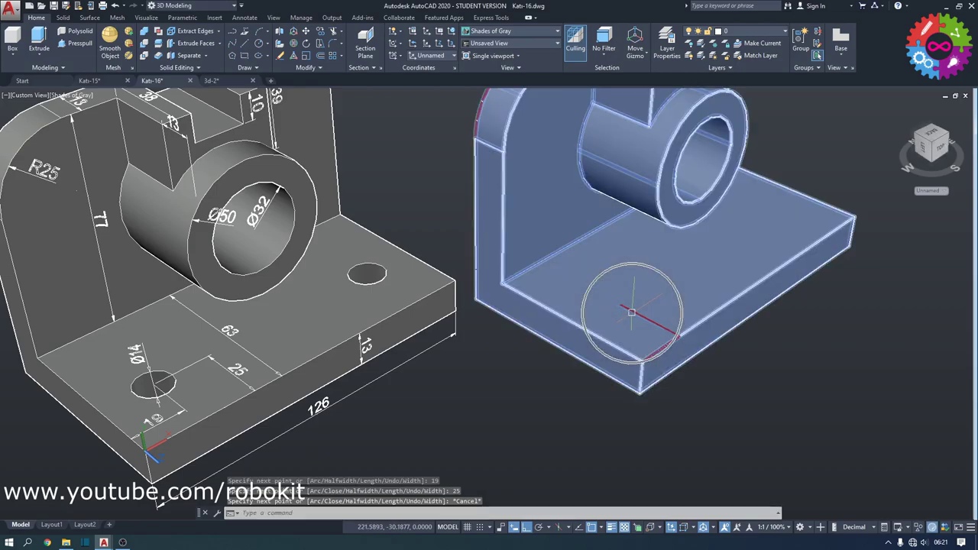
left_click(259, 46)
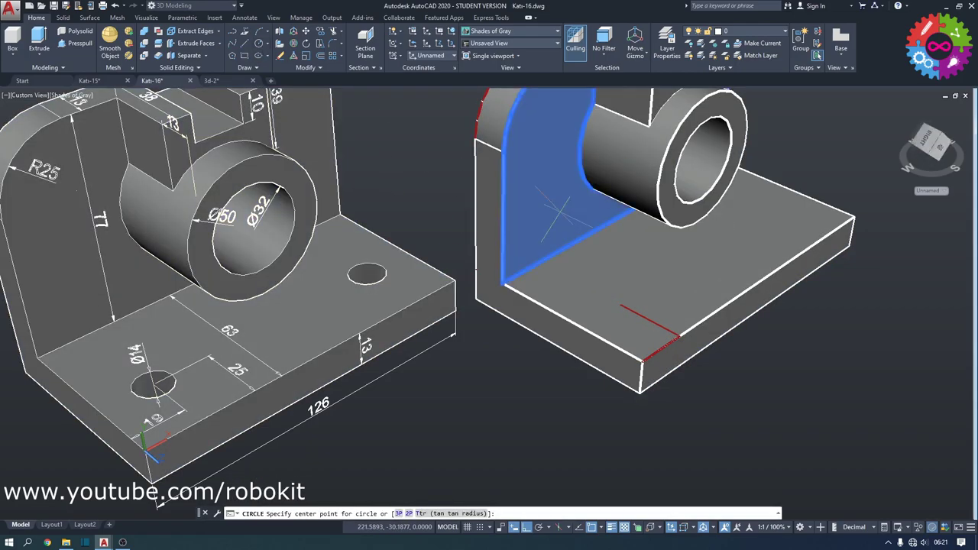
left_click(620, 305)
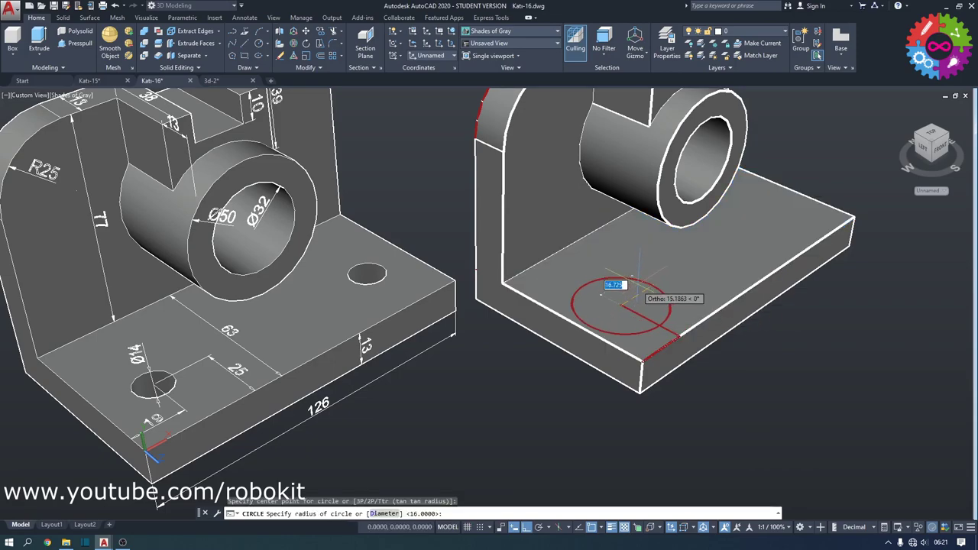
type("7")
key("Return")
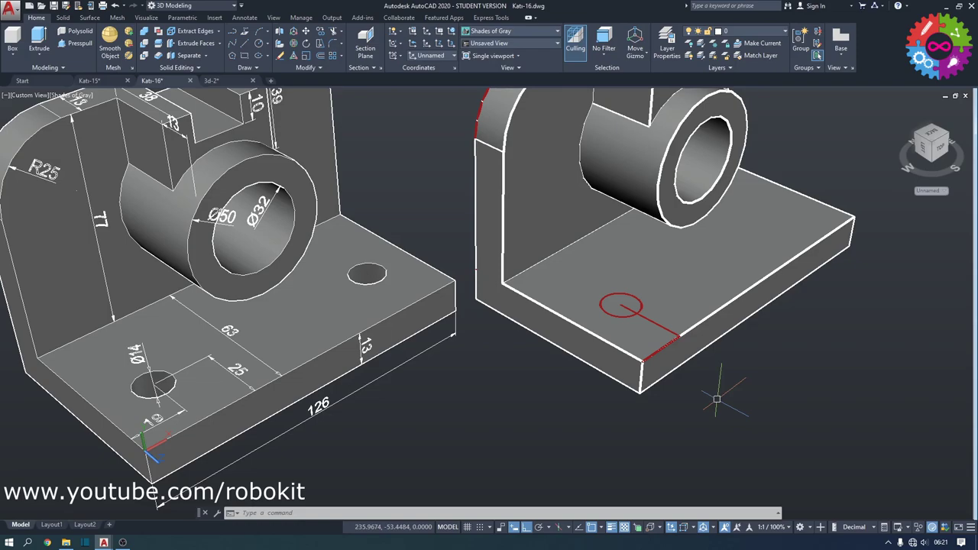
key("ctrl+z")
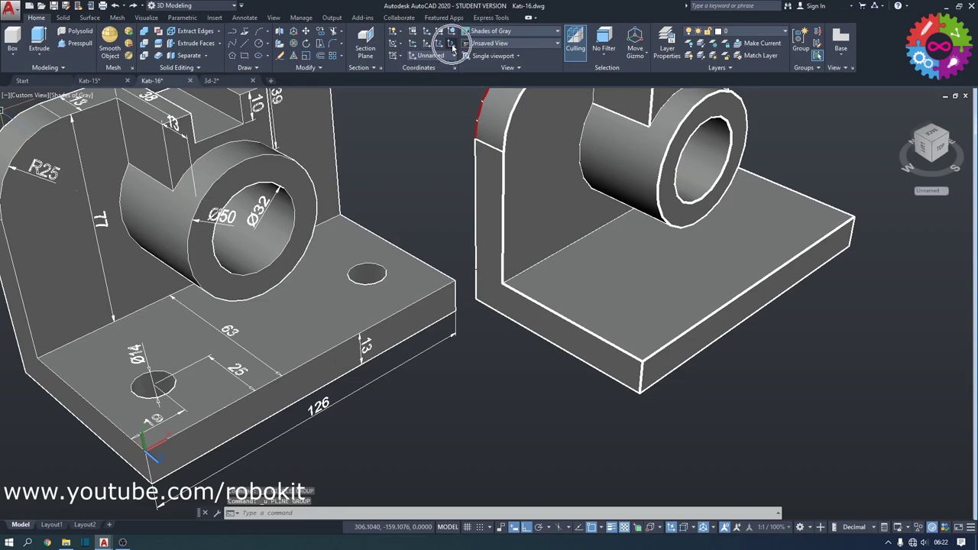
Set a 3-point UCS at the front base corner, X along the front edge, Y toward the back
left_click(452, 45)
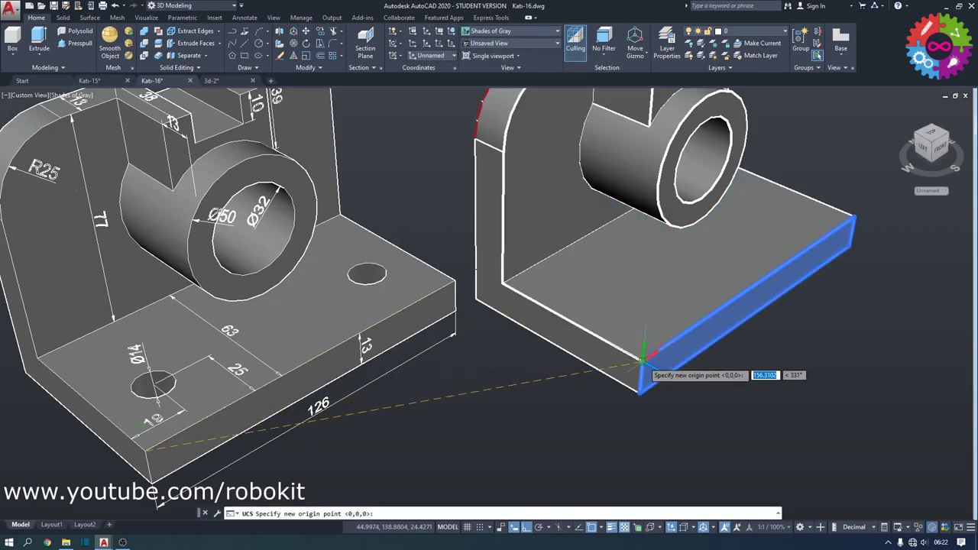
left_click(642, 358)
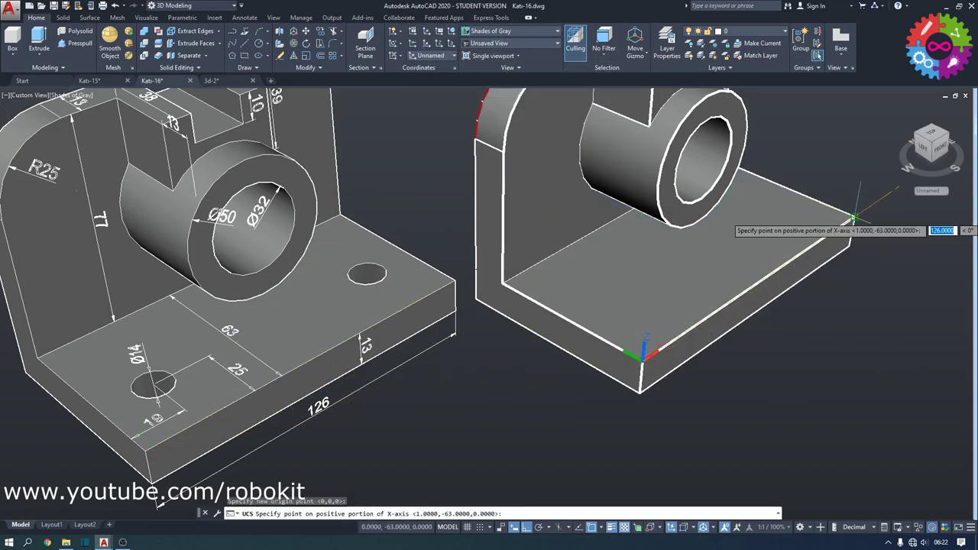
left_click(852, 218)
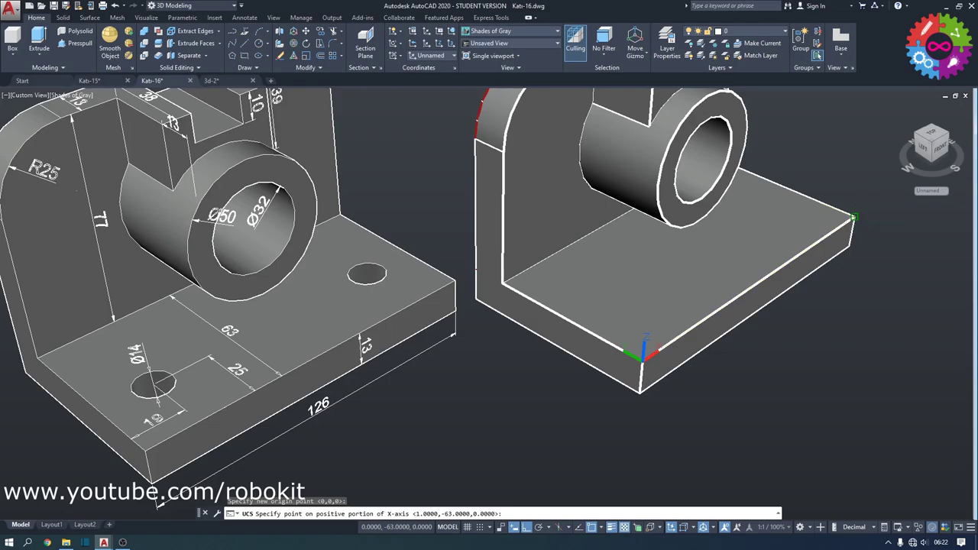
left_click(503, 284)
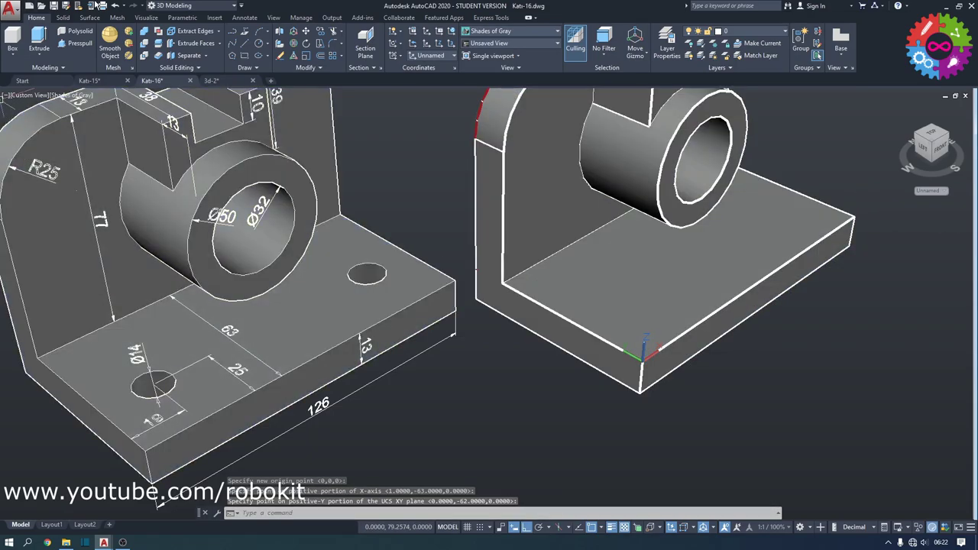
left_click(260, 45)
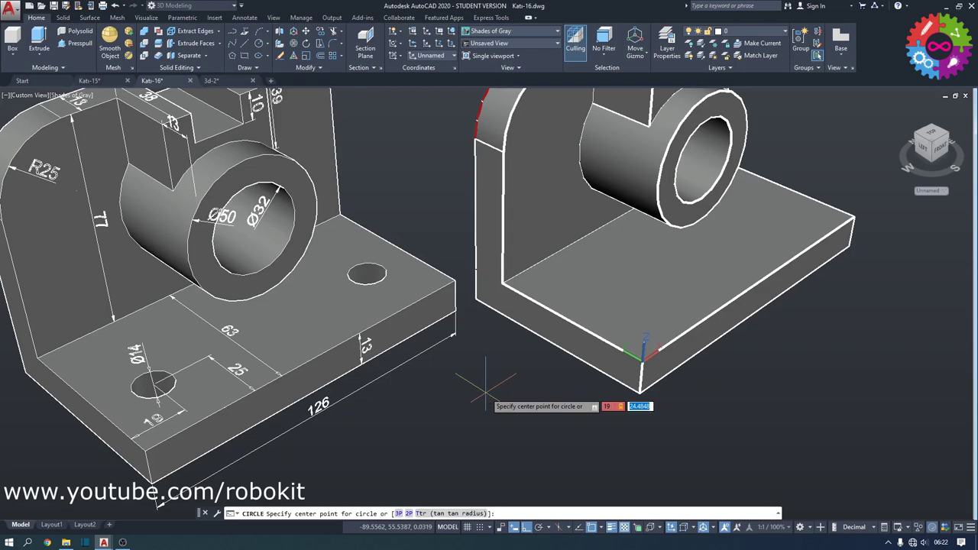
type("25")
Draw a radius 7 circle centred at 19,25 on the base's top face
key("Return")
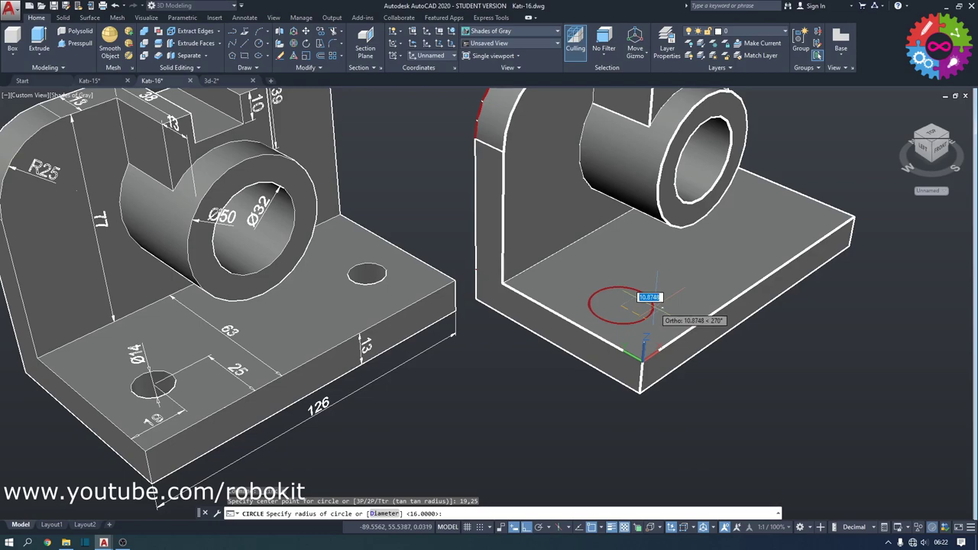
type("7")
key("Return")
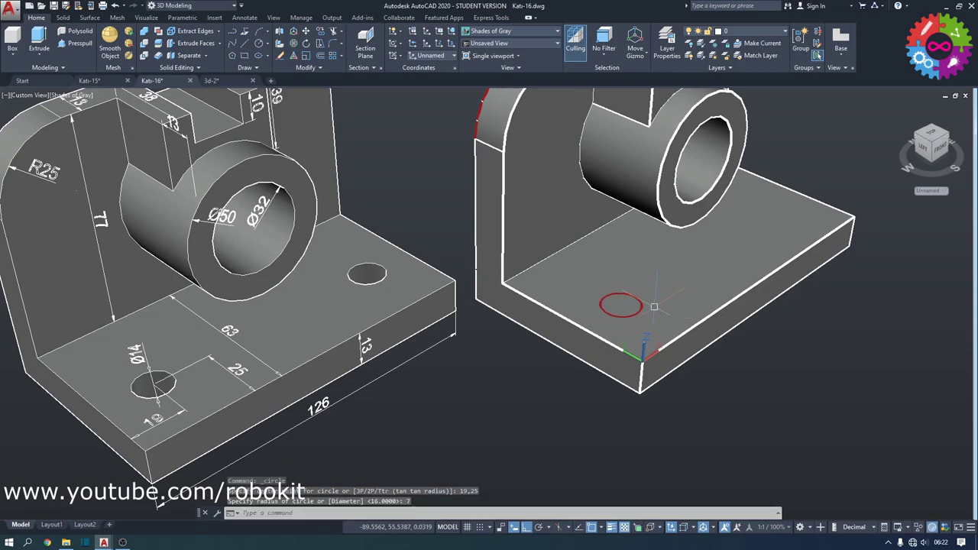
middle_click_drag(839, 309, 789, 352)
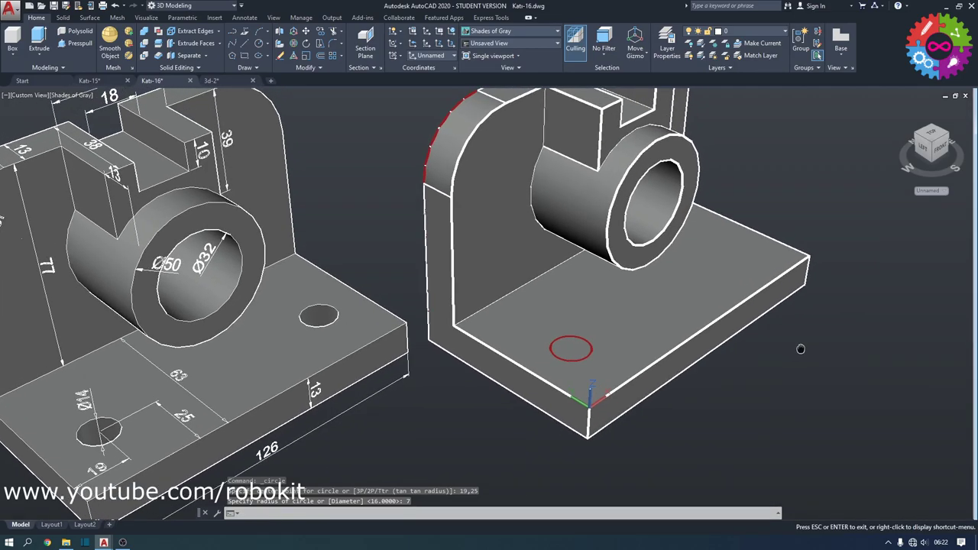
Draw a helper polyline from the far right base corner: 19 along the edge, then 25 inward
left_click(236, 39)
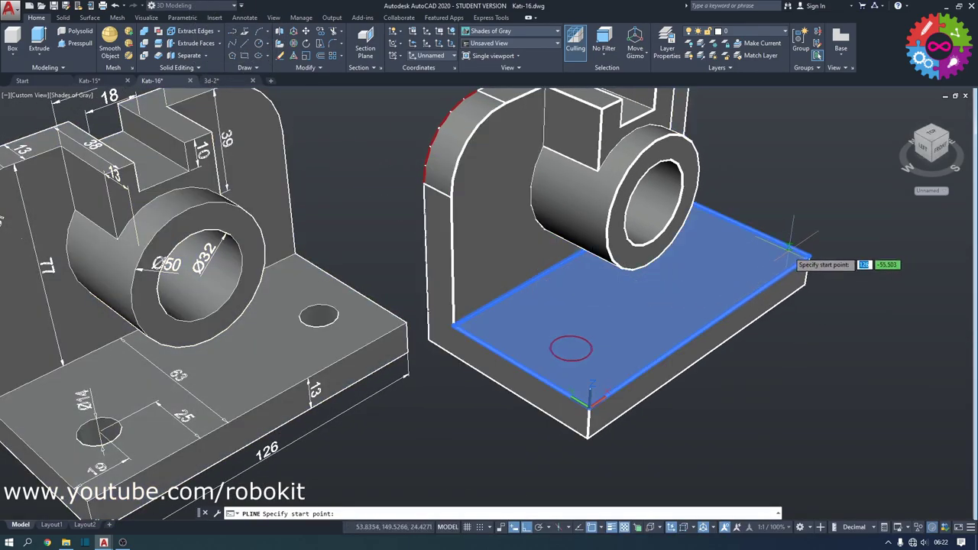
left_click(808, 257)
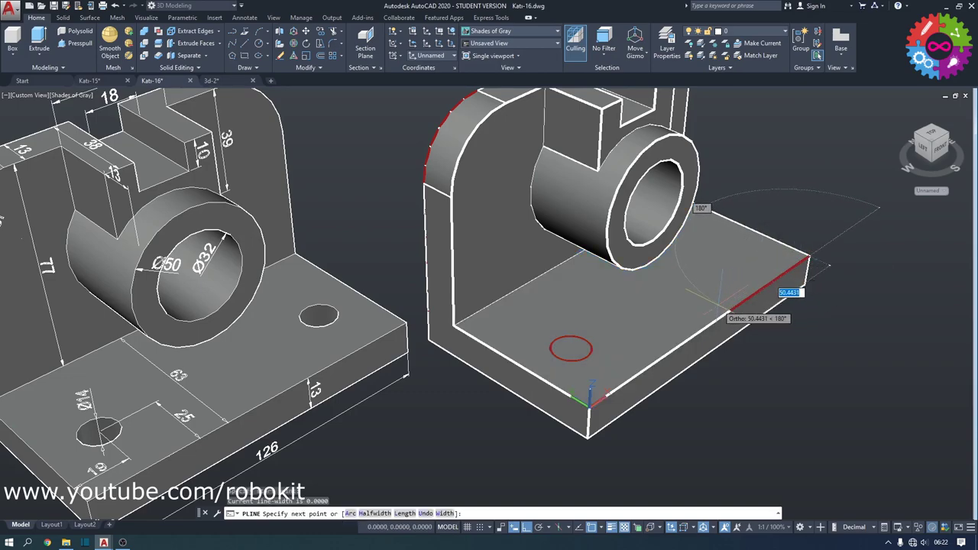
type("19")
key("Return")
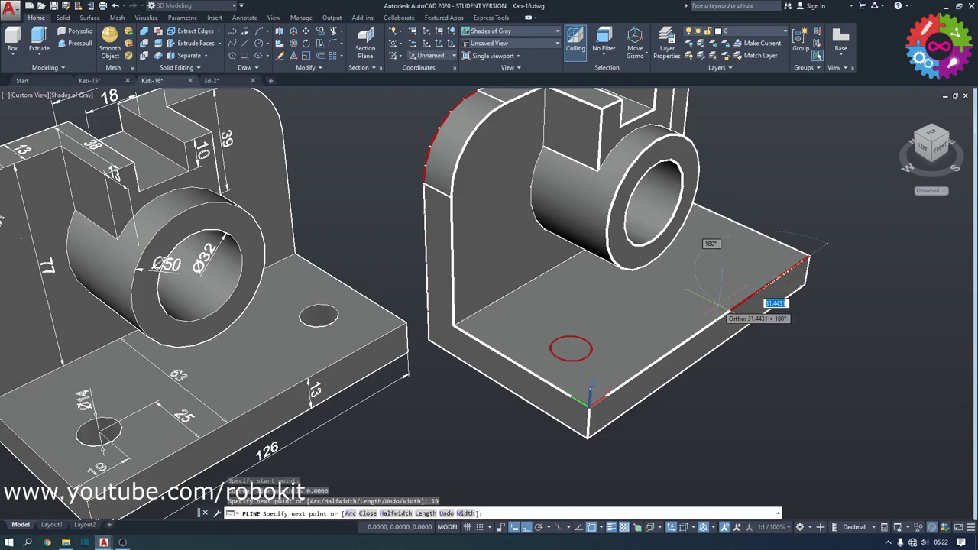
type("25")
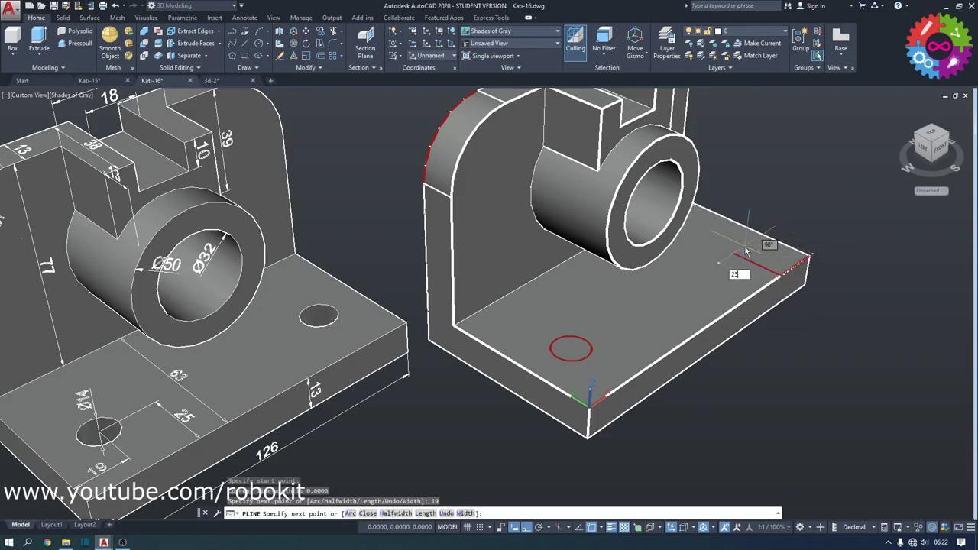
key("Return")
key("Escape")
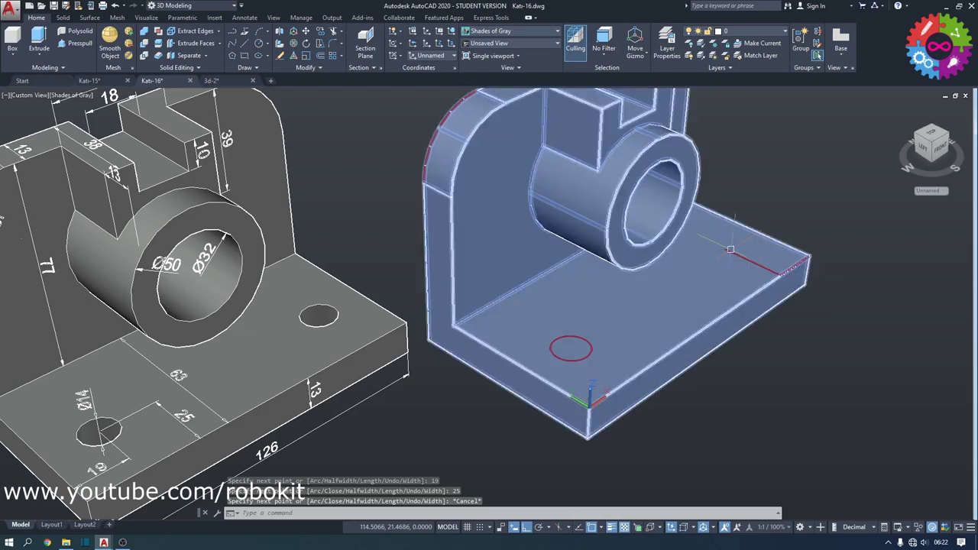
Draw a second radius 7 circle centred on the helper polyline's inner endpoint
left_click(260, 45)
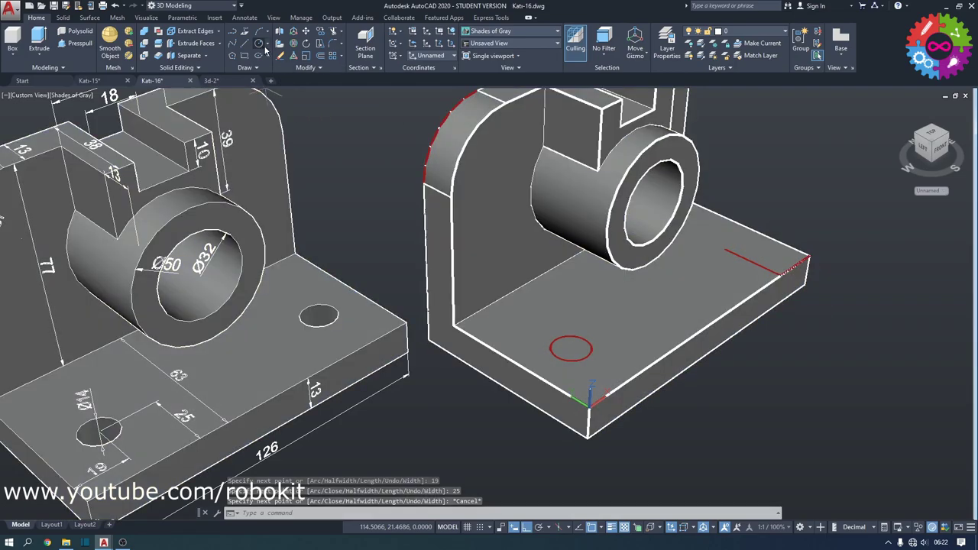
left_click(724, 250)
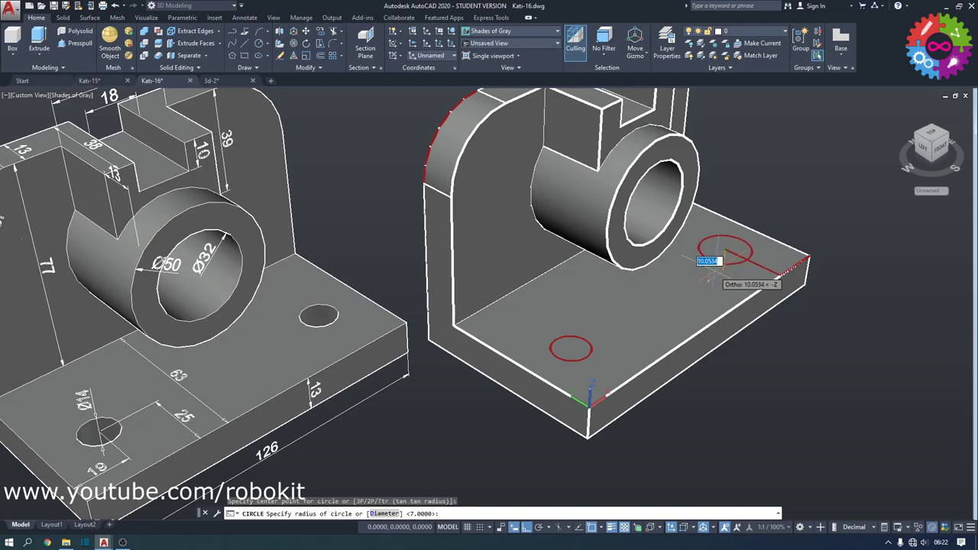
key("Return")
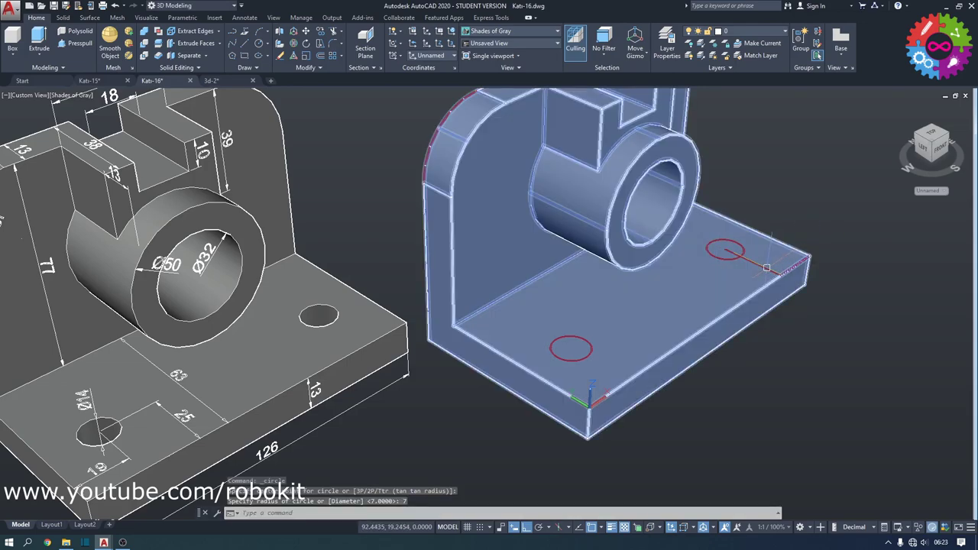
scroll(763, 268, "up", 4)
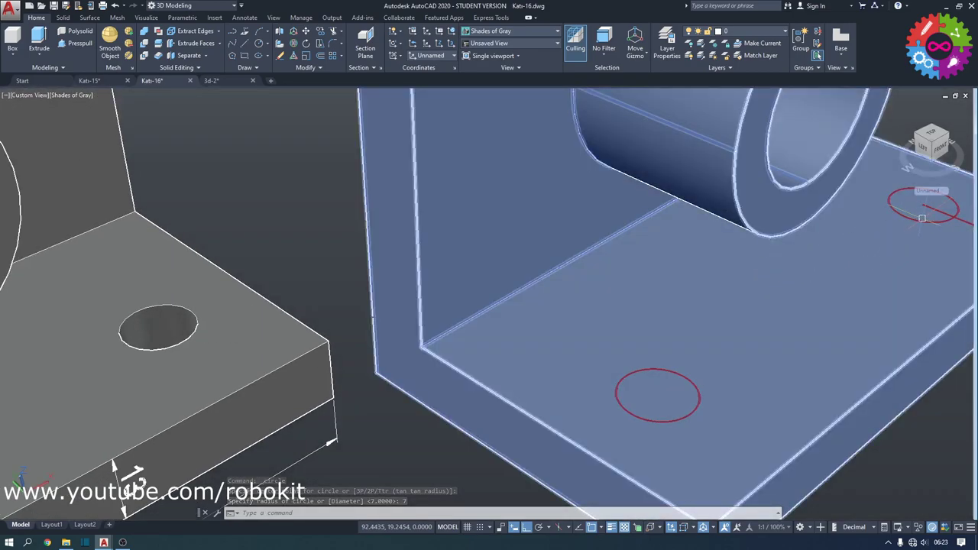
scroll(928, 206, "down", 2)
scroll(764, 252, "down", 3)
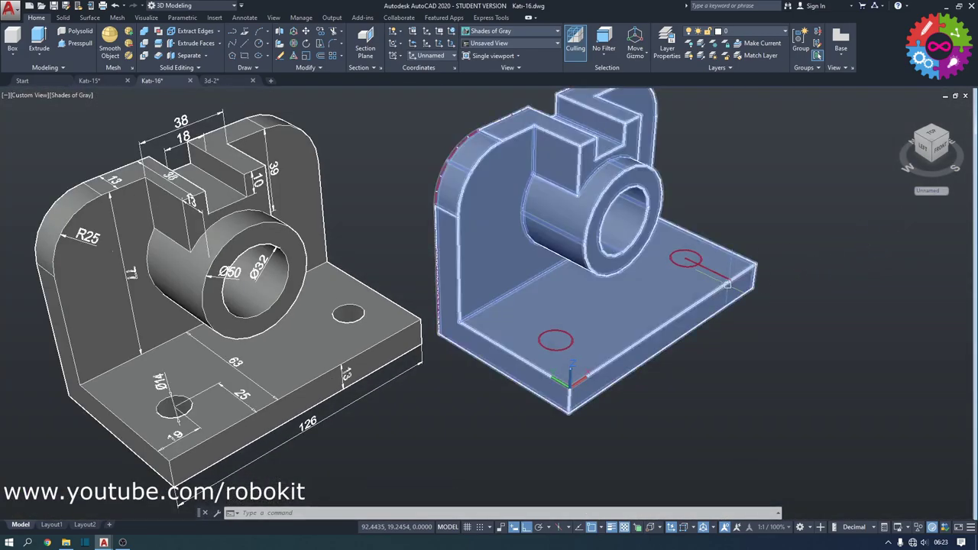
scroll(712, 277, "up", 2)
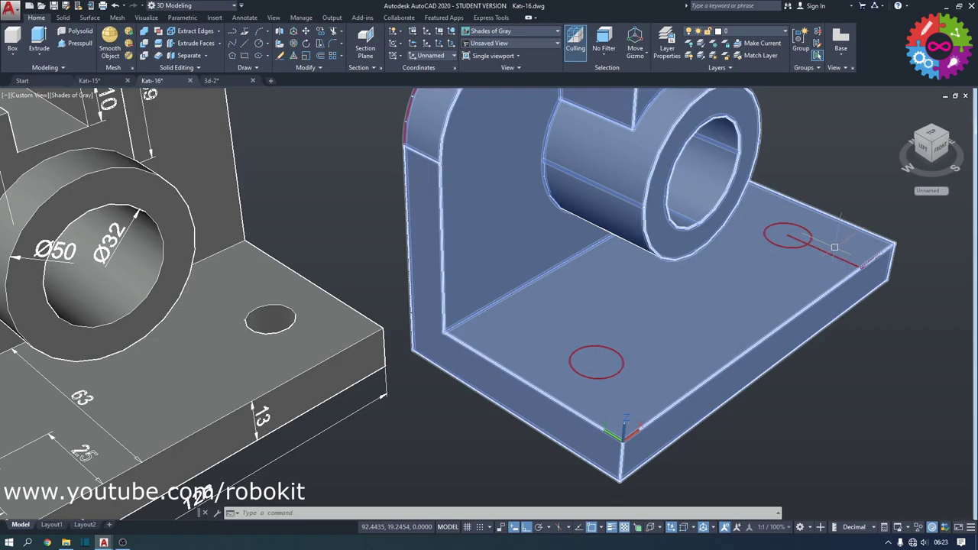
Delete the helper polyline in 2D Wireframe, then return to Shades of Gray
left_click(558, 35)
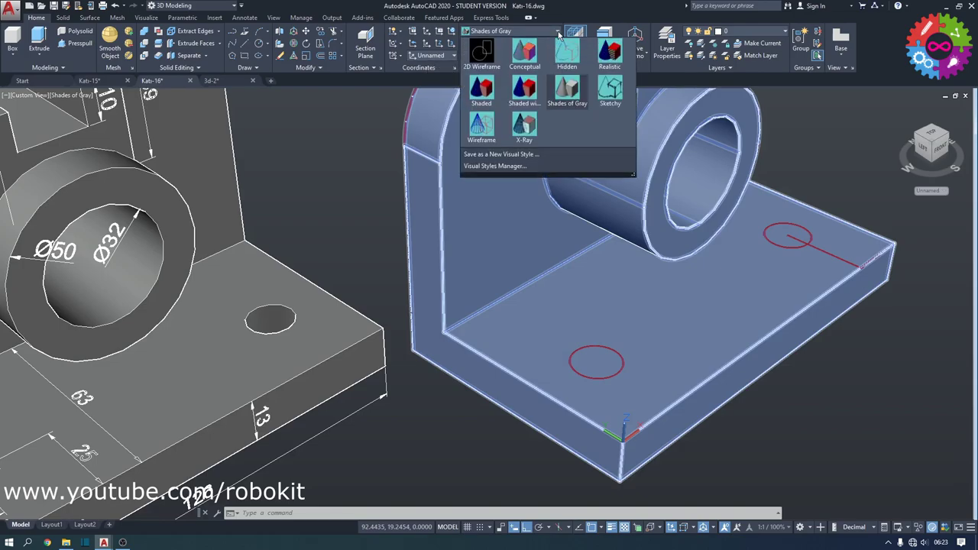
left_click(489, 52)
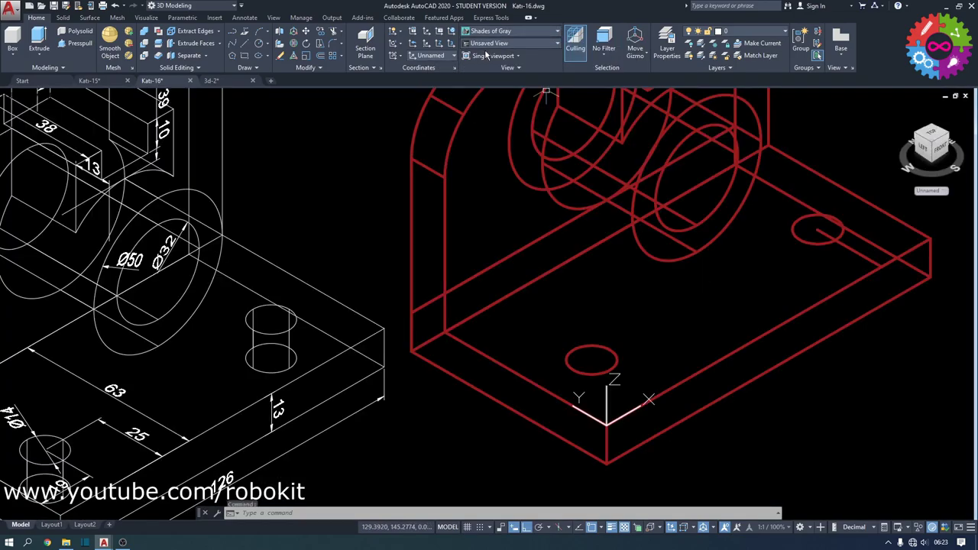
left_click(847, 248)
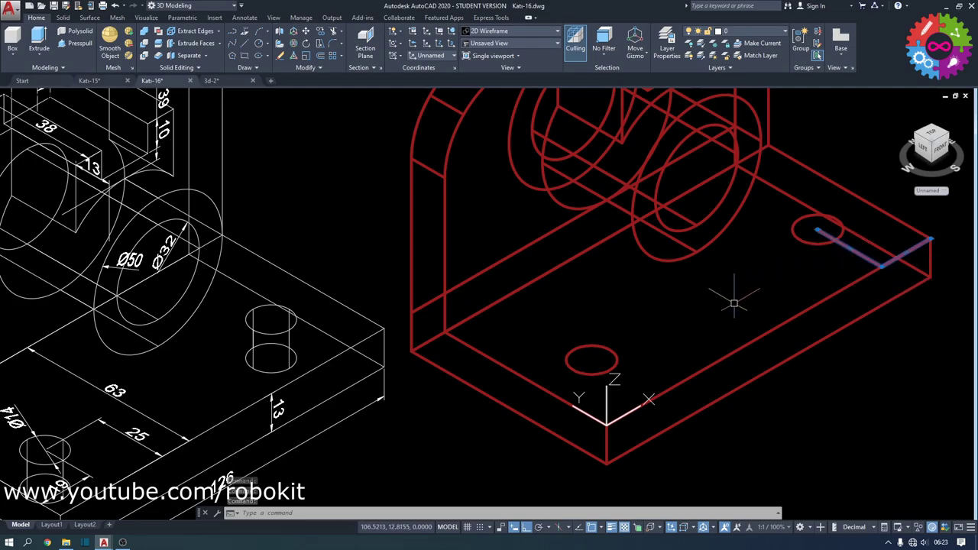
key("Delete")
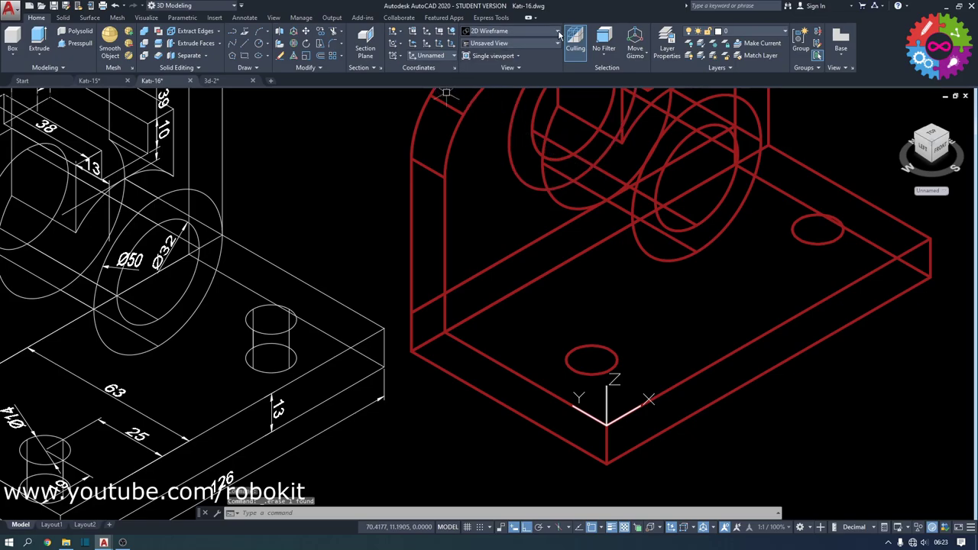
left_click(559, 33)
left_click(567, 88)
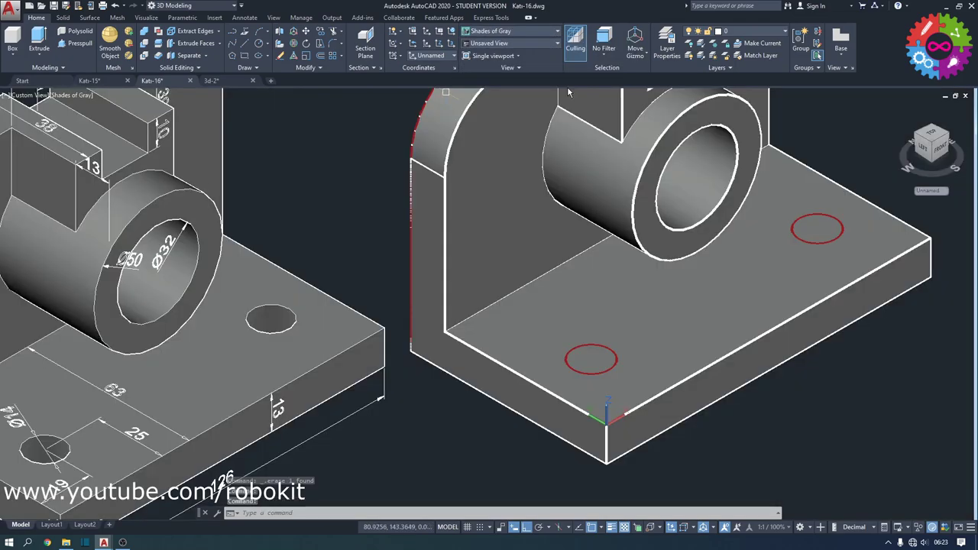
Press-pull the front and far-right radius 7 circles down through the base as holes
left_click(82, 46)
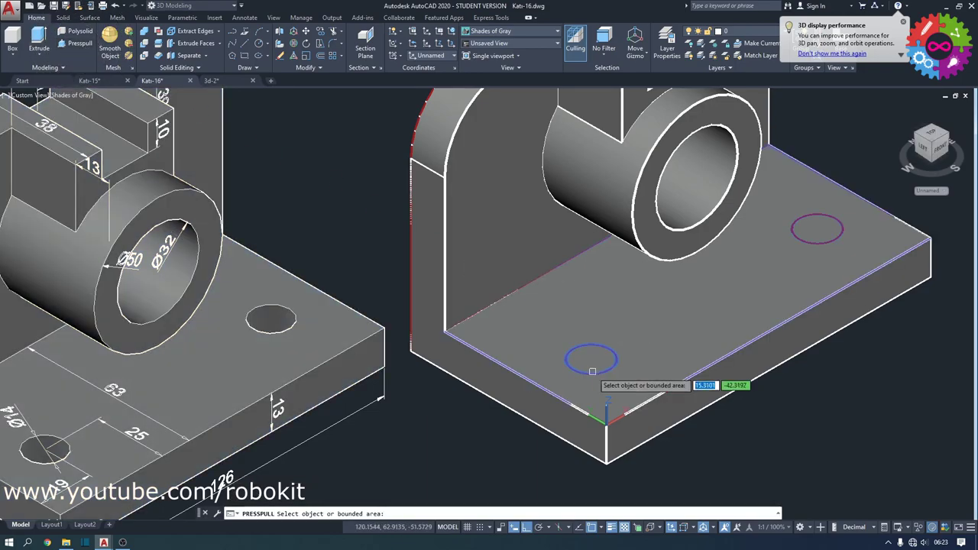
left_click(592, 364)
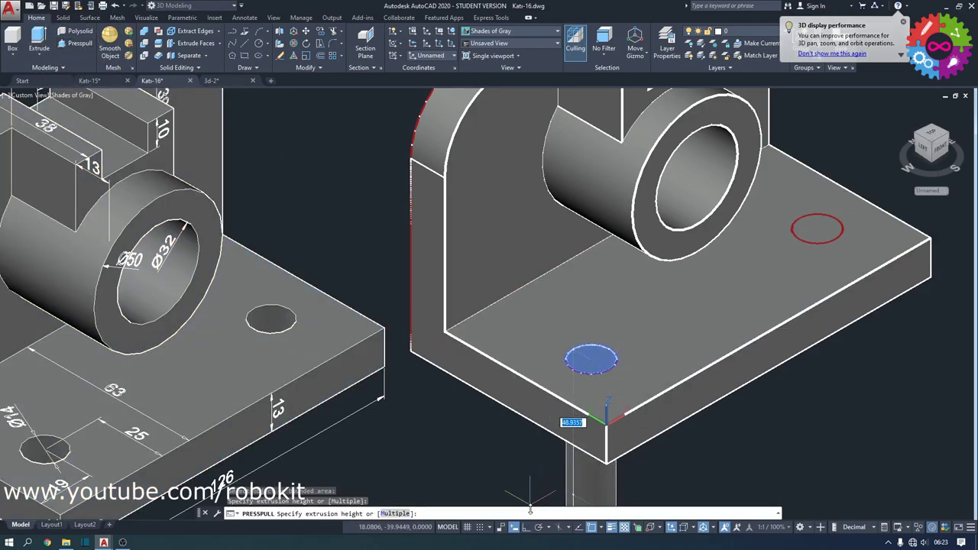
left_click(569, 417)
left_click(815, 228)
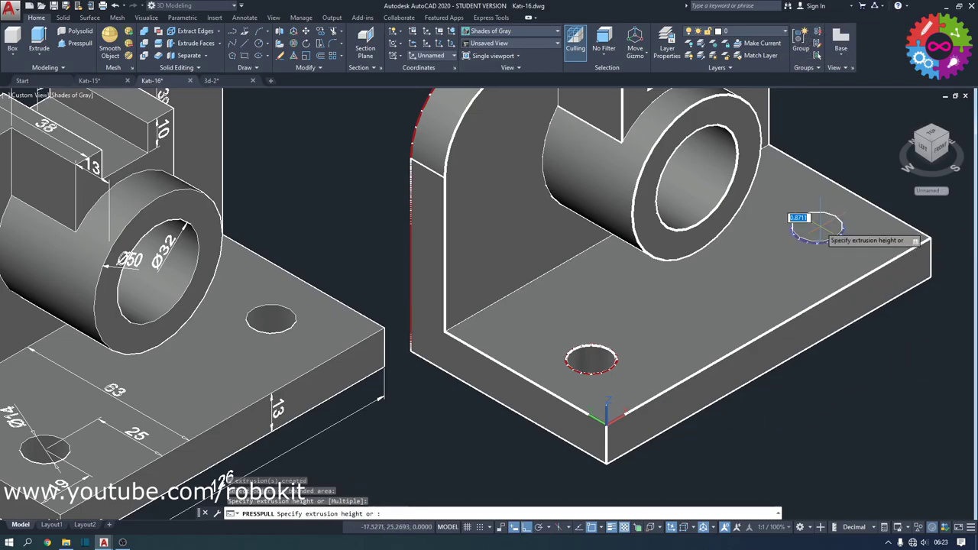
left_click(848, 421)
scroll(850, 424, "down", 2)
scroll(855, 418, "down", 2)
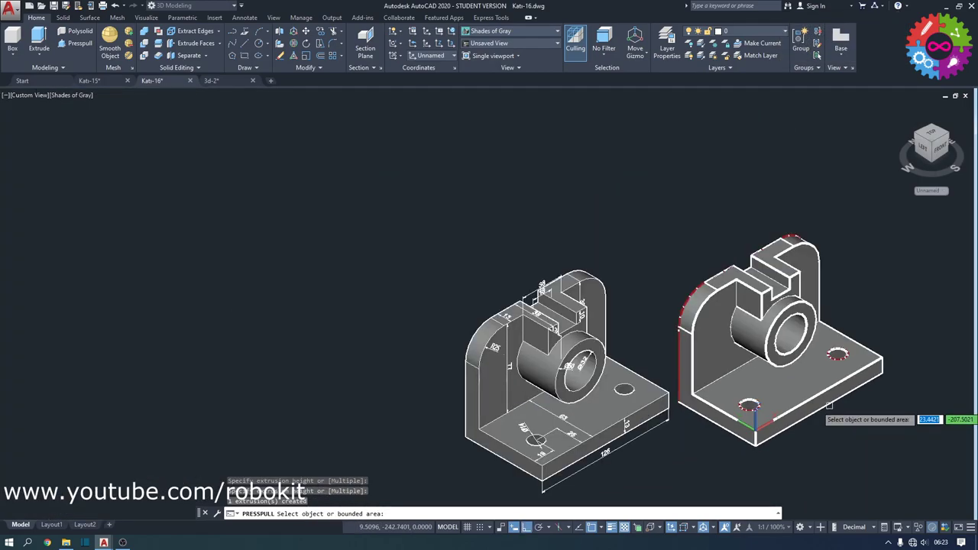
middle_click_drag(857, 415, 675, 356)
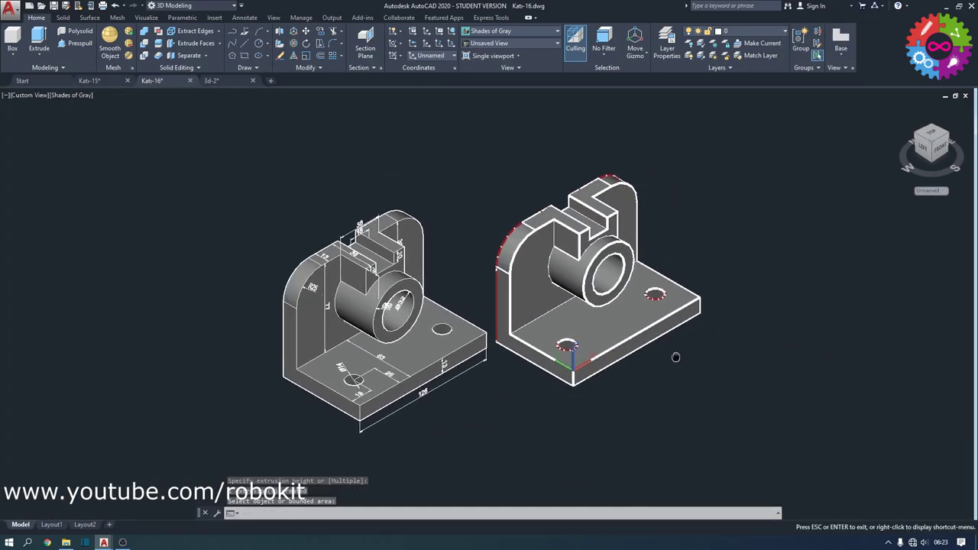
key("Escape")
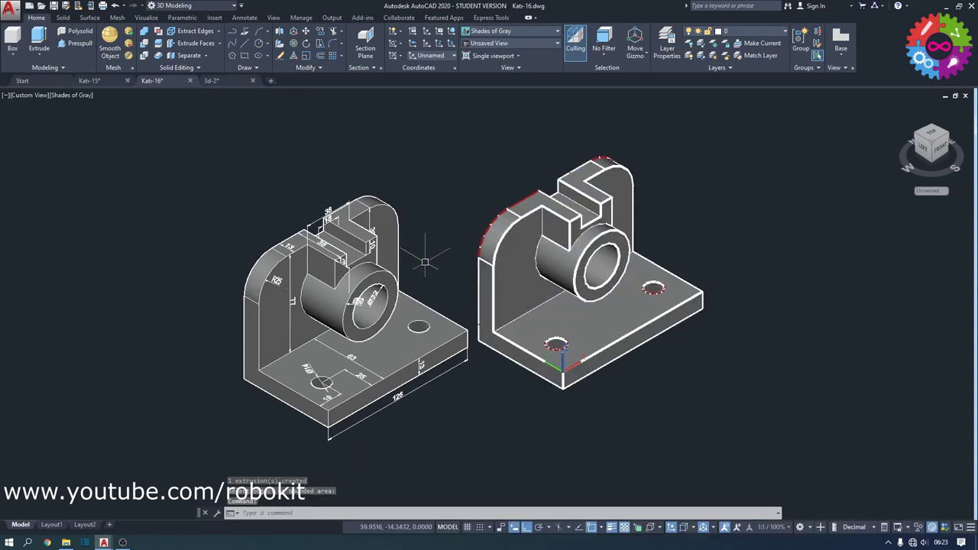